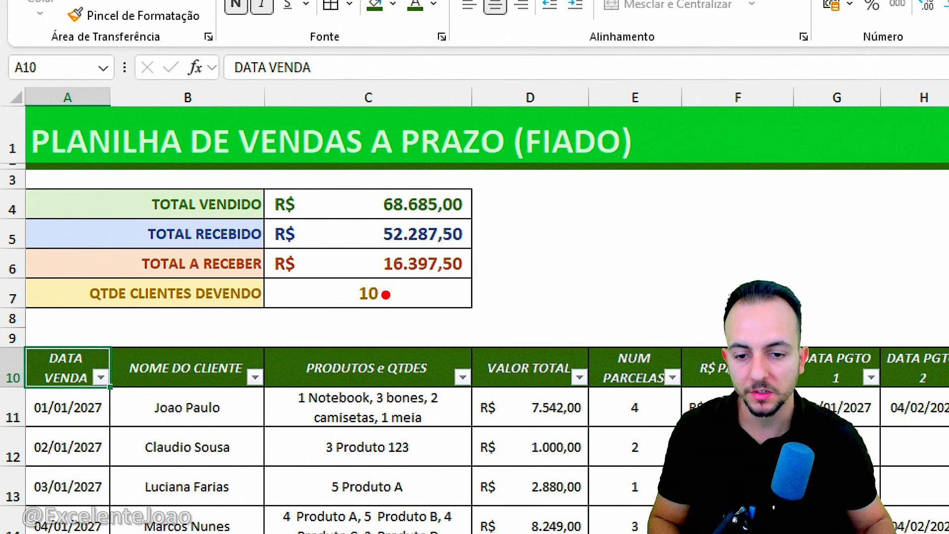
Review the summary totals and the first sale's products, total value, number of installments and installment amount.
mouse_move(364, 268)
left_mouse_down()
mouse_move(341, 307)
mouse_move(367, 269)
left_mouse_up()
mouse_move(228, 325)
left_mouse_down()
mouse_move(270, 308)
mouse_move(292, 319)
left_mouse_up()
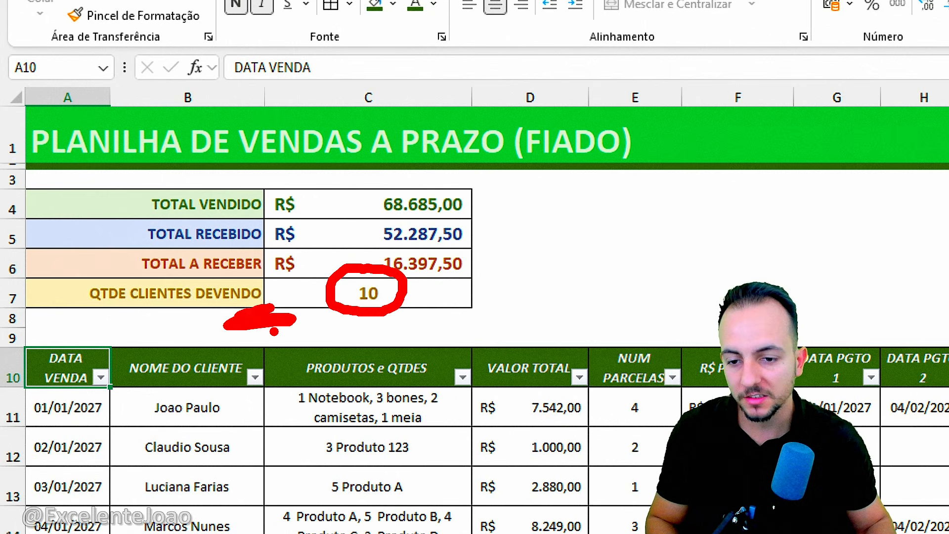
key("Escape")
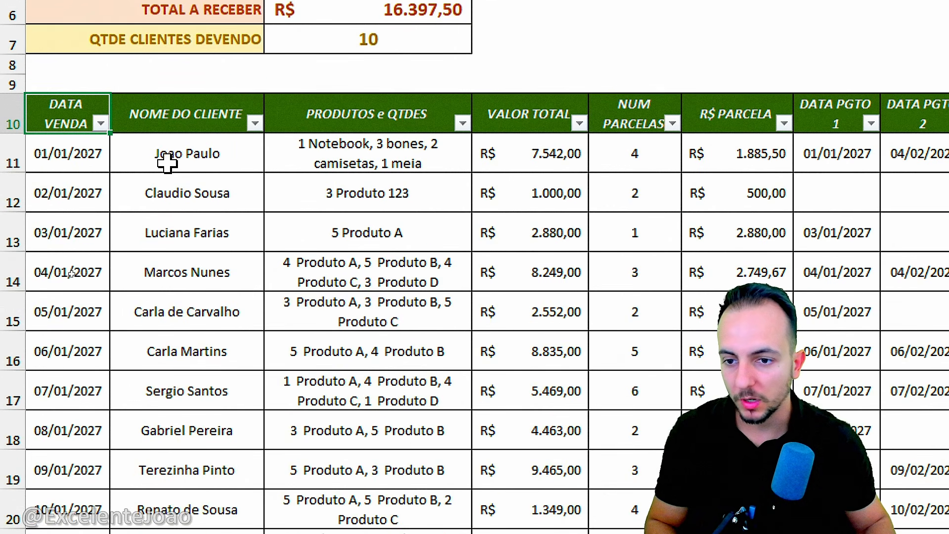
left_click(7, 156)
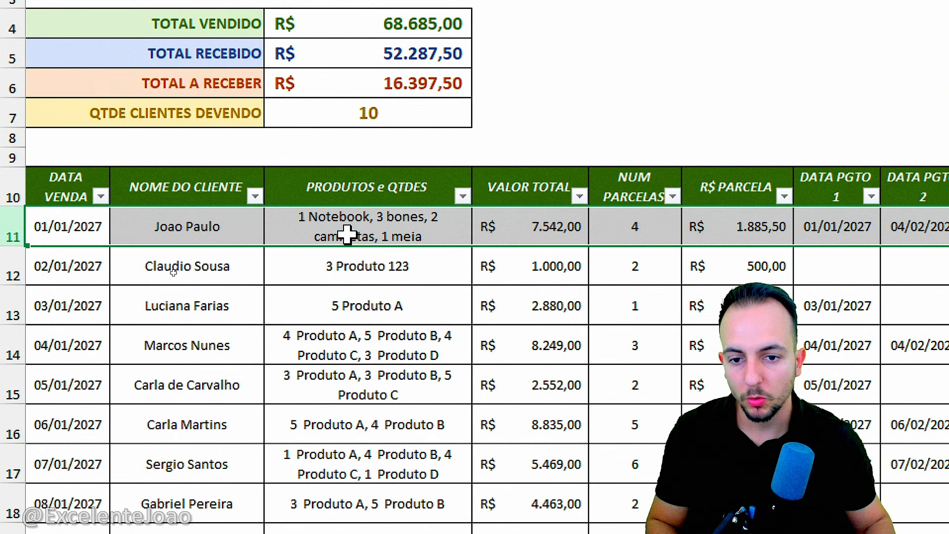
left_click(295, 228)
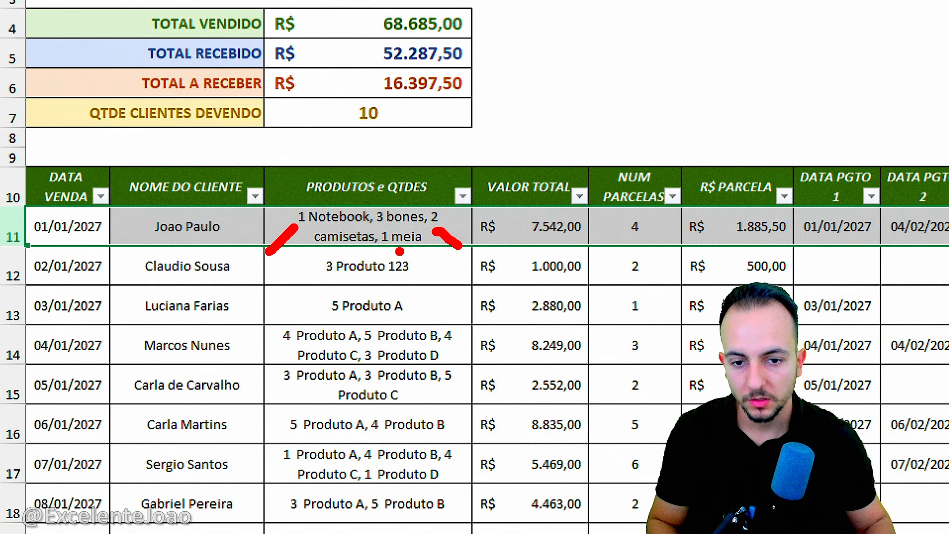
key("Escape")
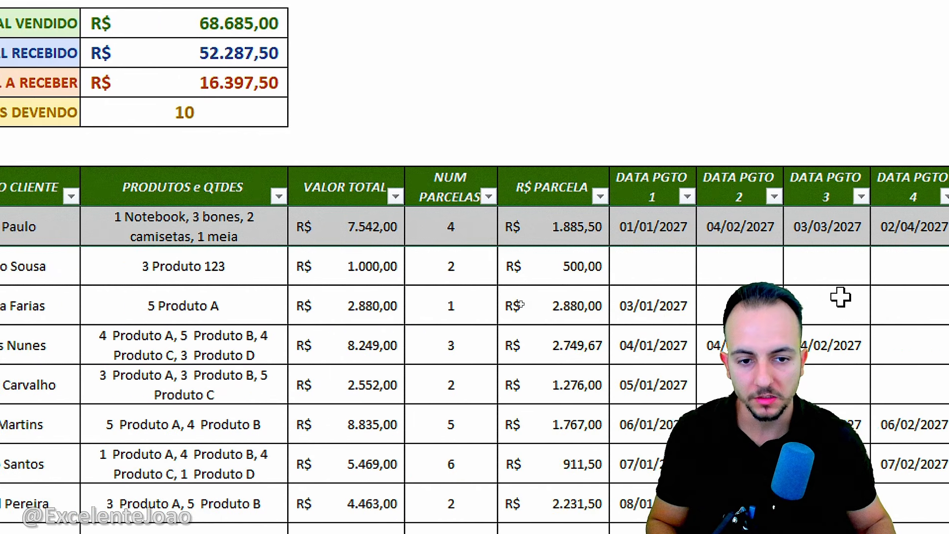
left_click(527, 190)
mouse_move(339, 243)
left_mouse_down()
mouse_move(355, 205)
mouse_move(346, 253)
left_mouse_up()
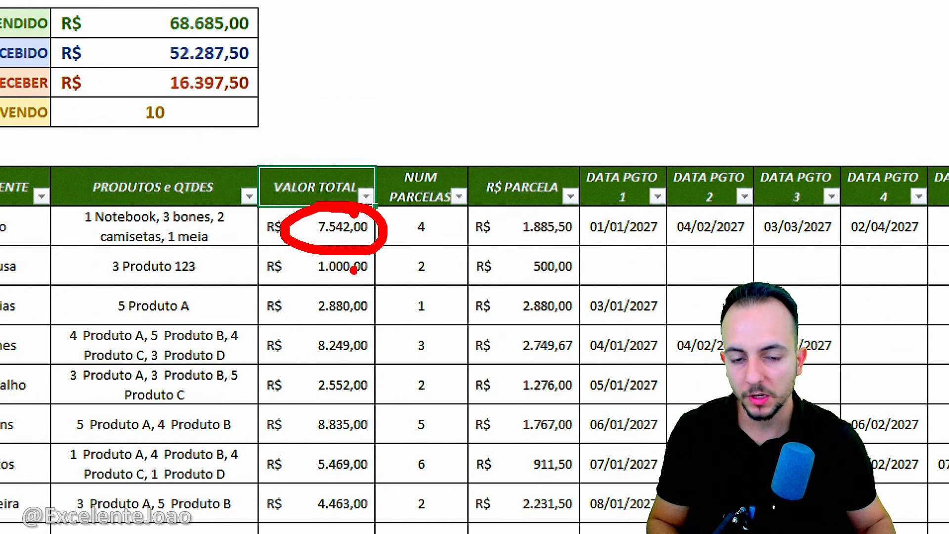
key("e")
mouse_move(406, 211)
left_mouse_down()
mouse_move(423, 257)
mouse_move(435, 204)
left_mouse_up()
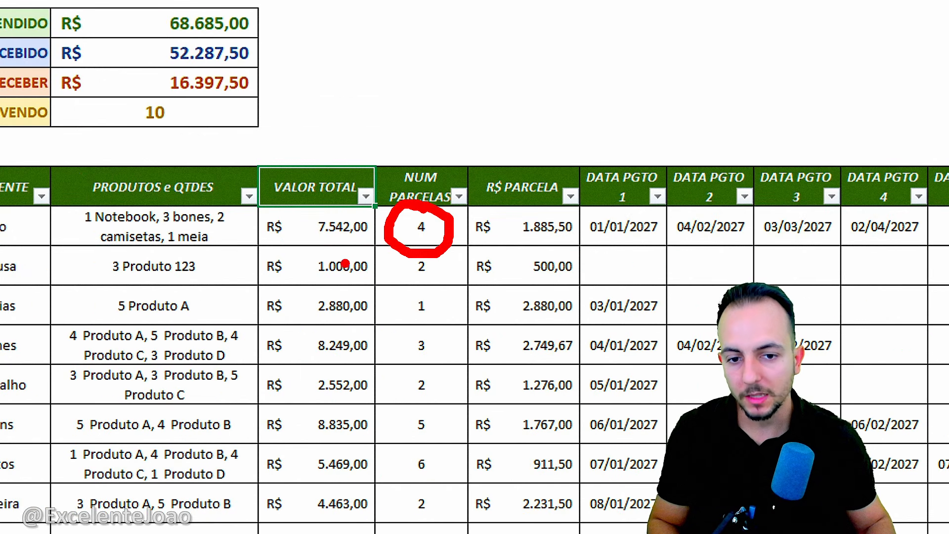
key("Escape")
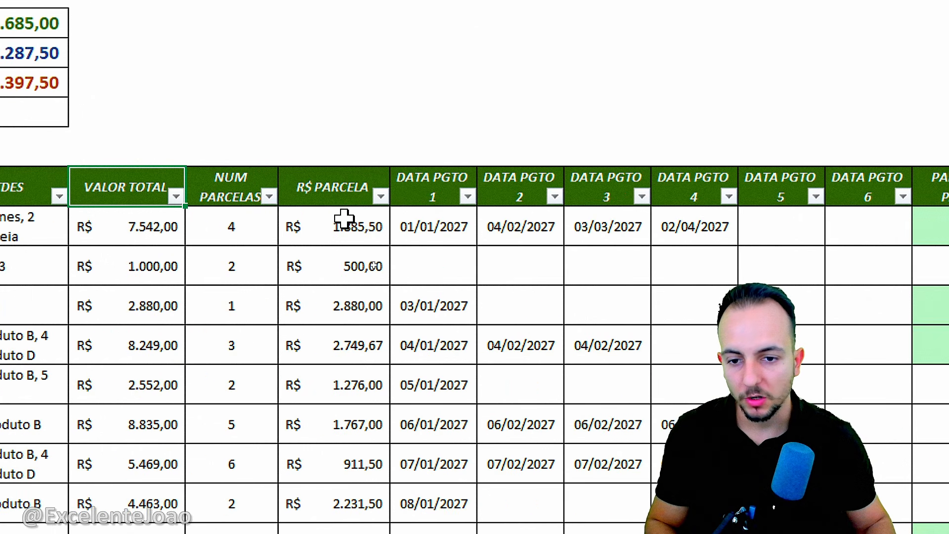
mouse_move(391, 194)
left_mouse_down()
mouse_move(278, 193)
mouse_move(396, 250)
mouse_move(393, 195)
left_mouse_up()
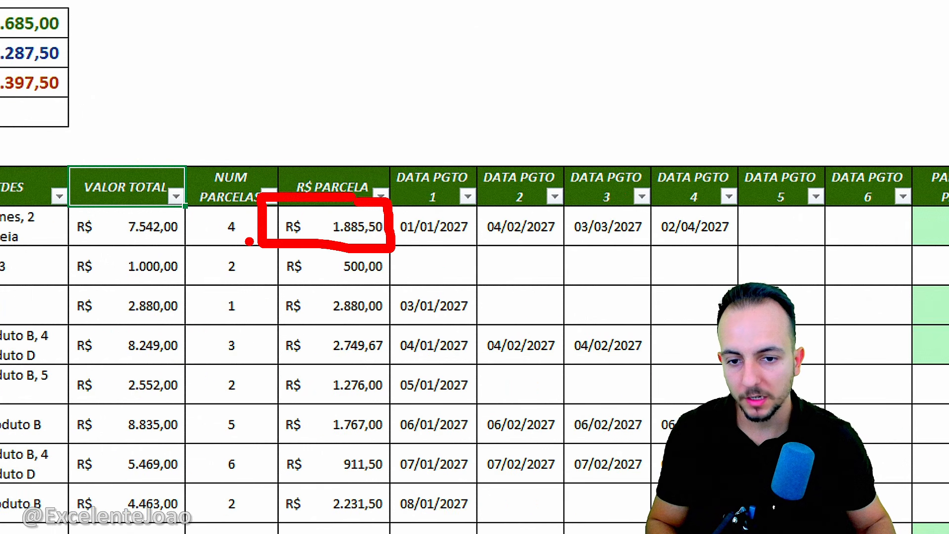
key("Escape")
Try 5 and 6 installments for the first sale, restoring the number to 4.
left_click(246, 226)
left_click(301, 237)
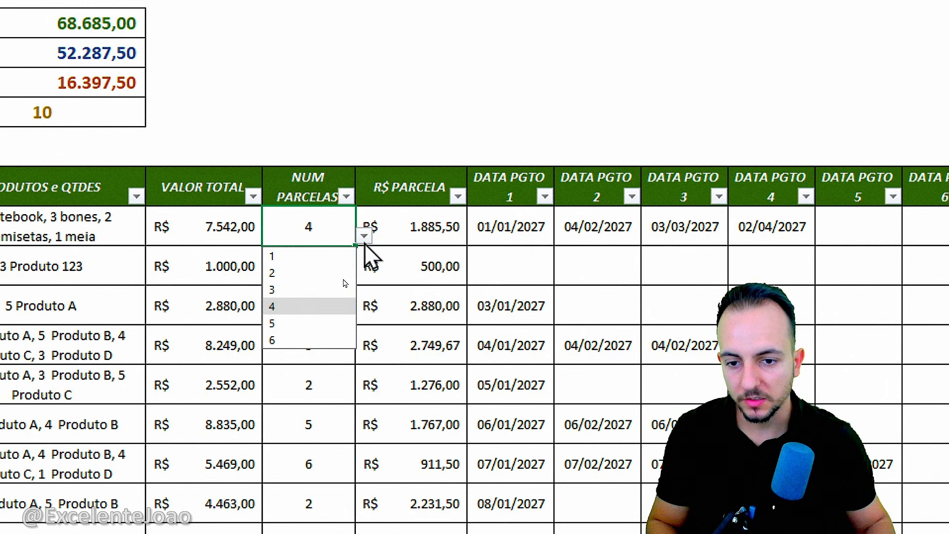
left_click(299, 324)
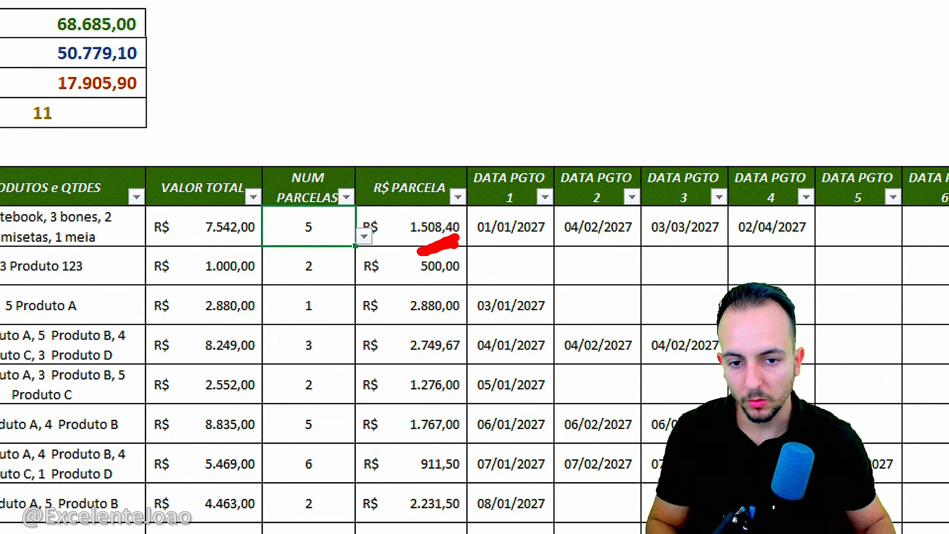
key("Escape")
left_click(364, 237)
left_click(299, 341)
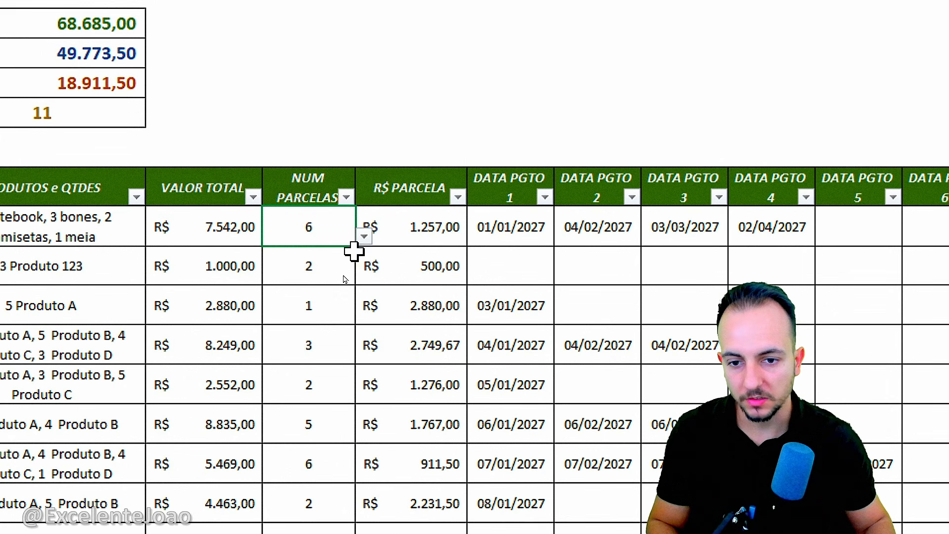
left_click(365, 237)
left_click(299, 307)
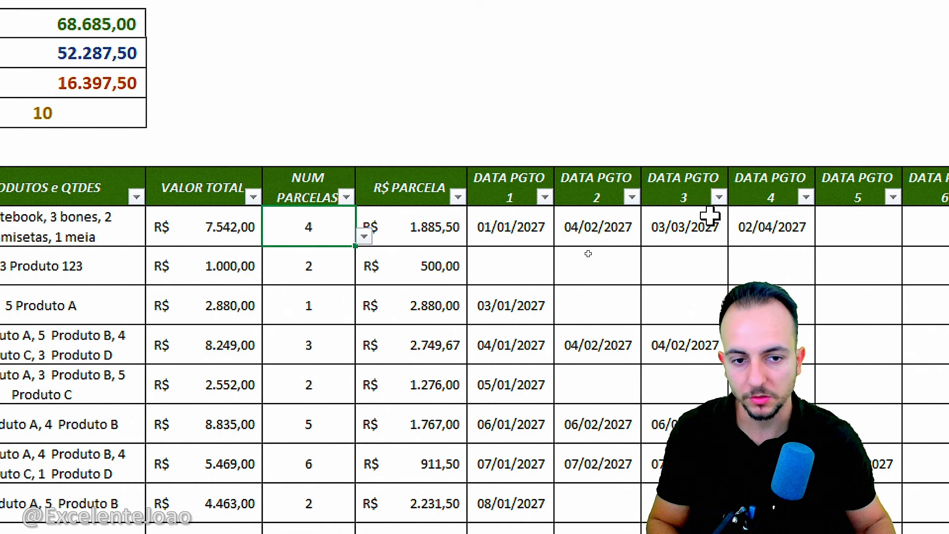
Examine the first sale's payment date columns and the PARCELAS PAGAS column.
scroll(710, 215, "right", 3)
left_click(270, 124)
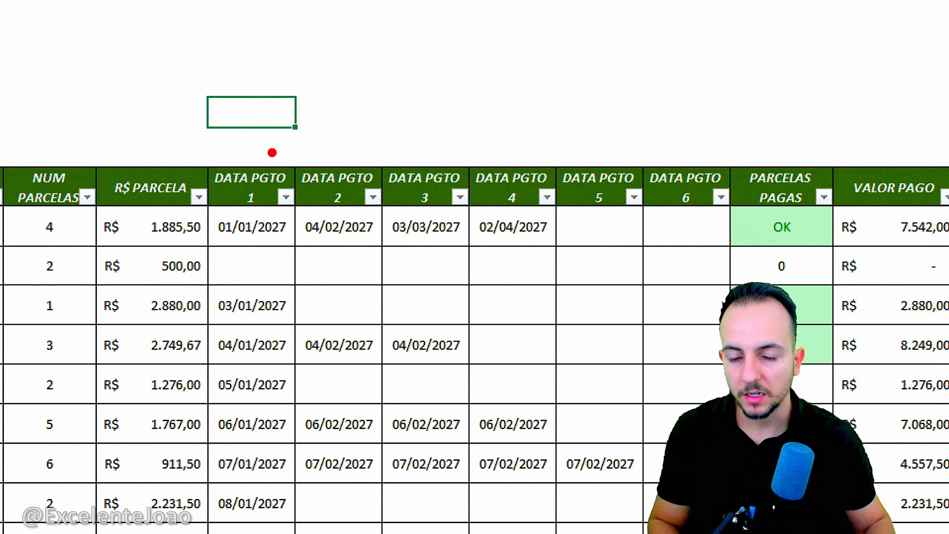
left_click_drag(274, 156, 299, 123)
mouse_move(334, 152)
left_mouse_down()
mouse_move(363, 128)
mouse_move(418, 129)
left_mouse_up()
left_click_drag(478, 152, 506, 124)
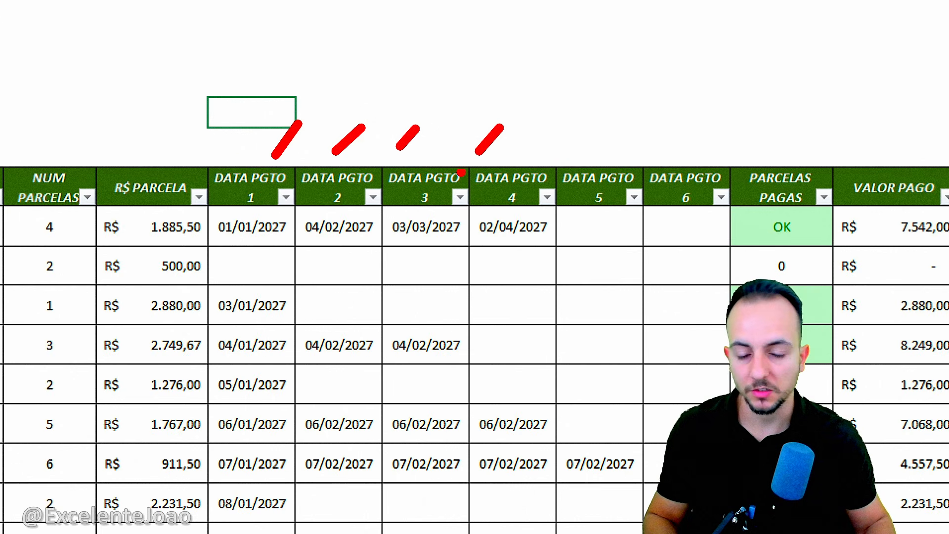
key("Escape")
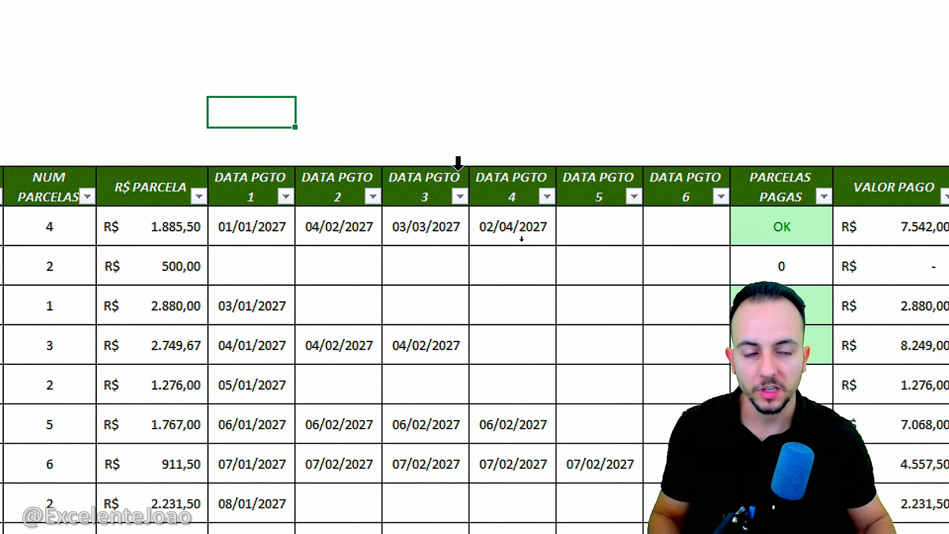
scroll(830, 155, "right", 3)
left_click_drag(549, 87, 492, 157)
left_click_drag(450, 92, 461, 152)
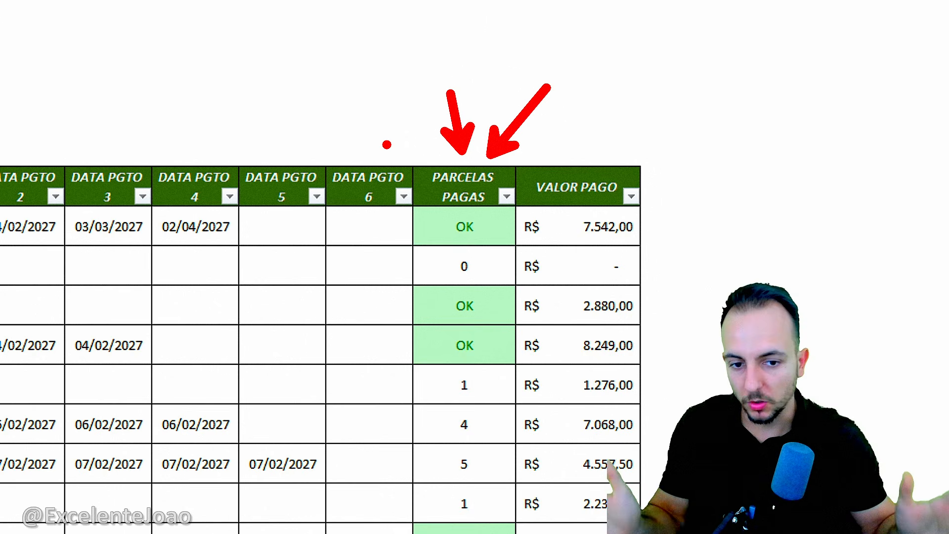
key("Escape")
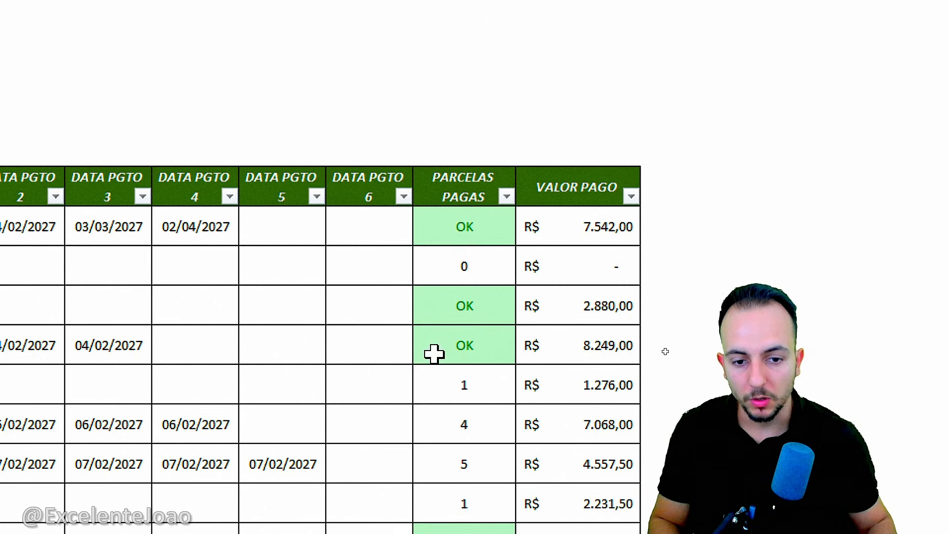
Compare the paid installments in row 17 with that sale's agreed number of installments, and check the VALOR PAGO column.
scroll(432, 354, "down", 3)
key("ctrl+p")
mouse_move(492, 243)
left_mouse_down()
mouse_move(434, 282)
mouse_move(489, 413)
mouse_move(500, 259)
left_mouse_up()
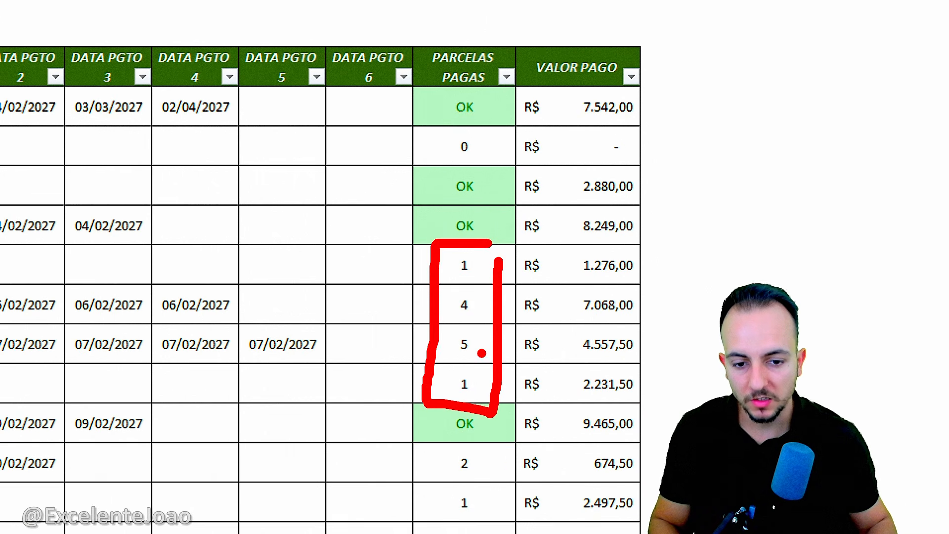
key("Escape")
left_click(483, 343)
key("shift+space")
scroll(448, 464, "down", 1)
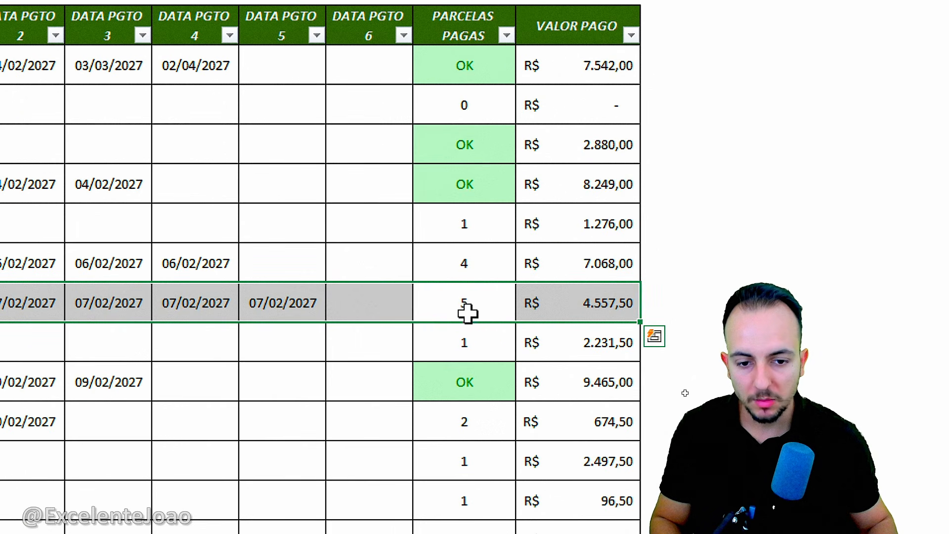
key("ctrl+2")
mouse_move(478, 289)
left_mouse_down()
mouse_move(445, 297)
mouse_move(439, 288)
left_mouse_up()
key("Escape")
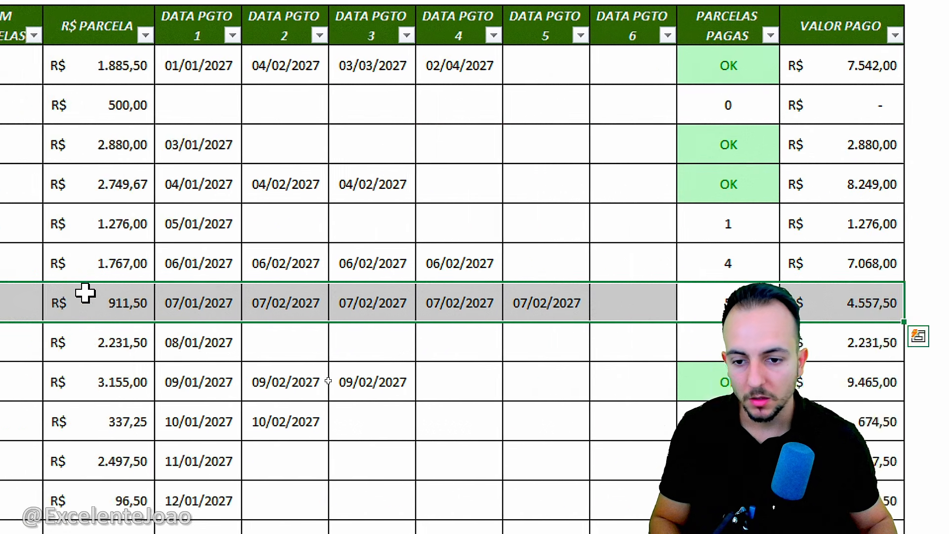
key("ctrl+2")
left_click_drag(442, 279, 504, 324)
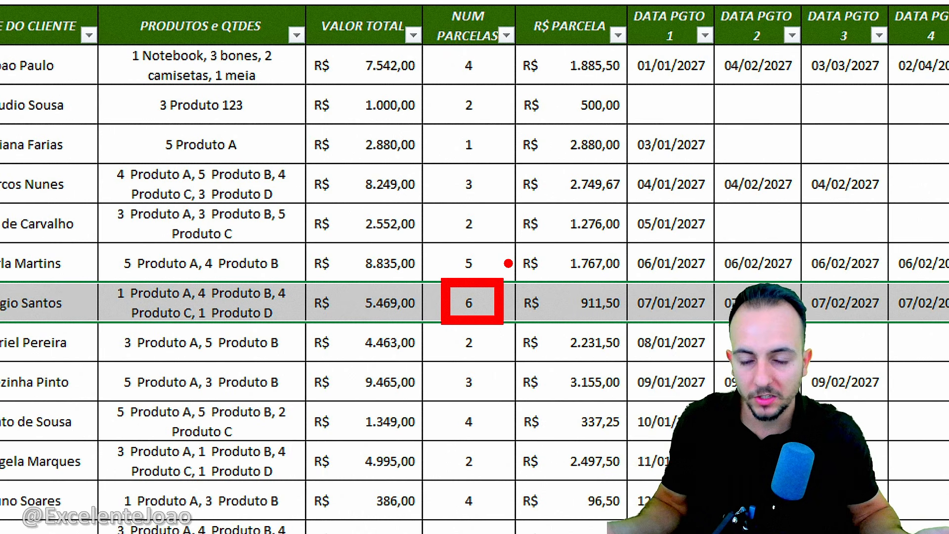
key("Escape")
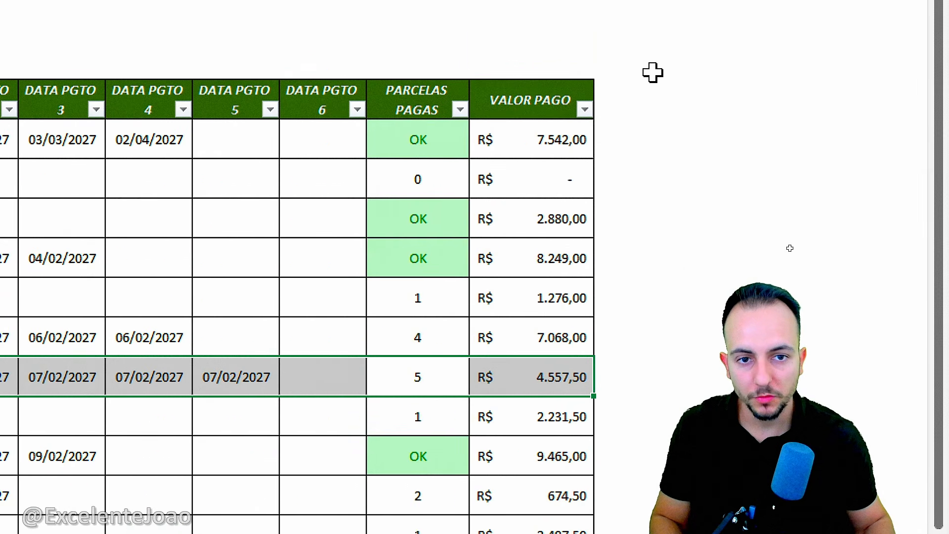
left_click(530, 108)
left_click_drag(611, 101, 656, 130)
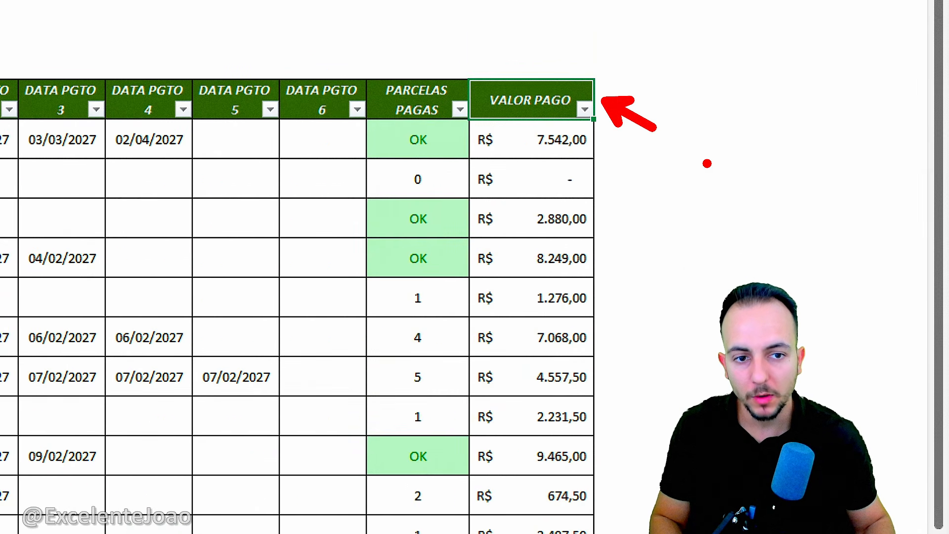
key("Escape")
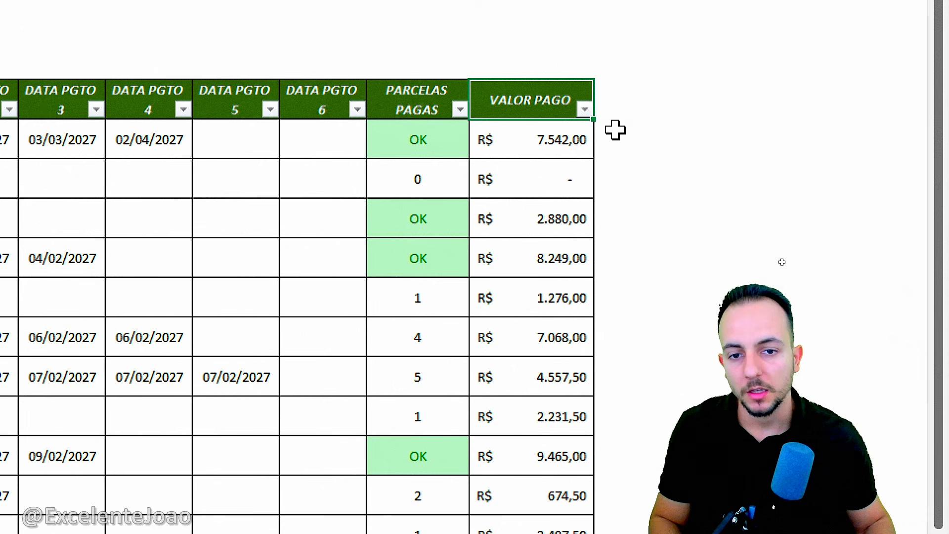
key("Escape")
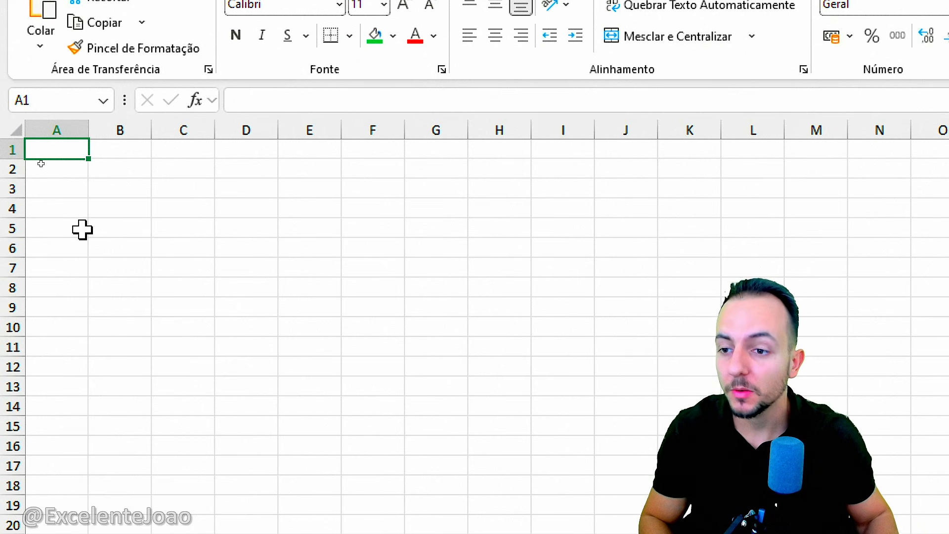
Fill the whole of row 1 on the blank sheet with the standard green color.
left_click(13, 150)
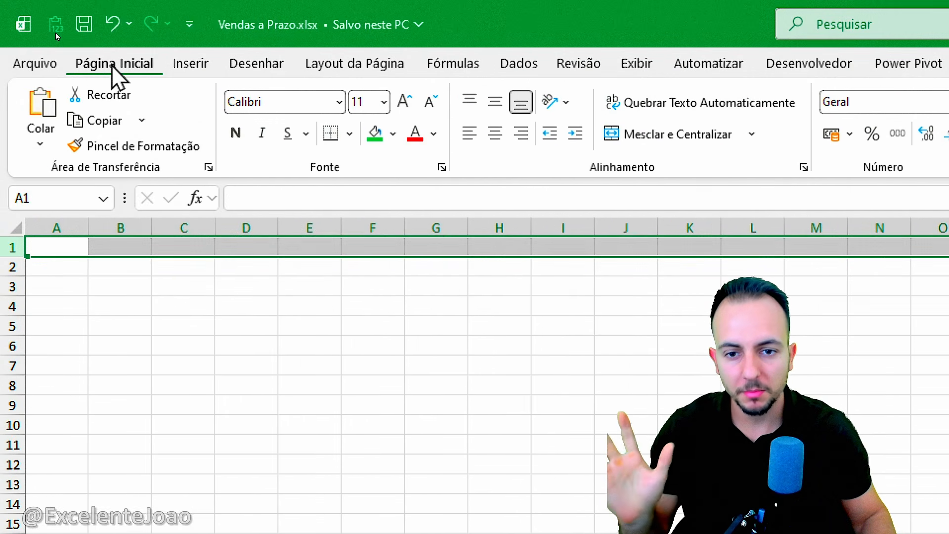
left_click(393, 134)
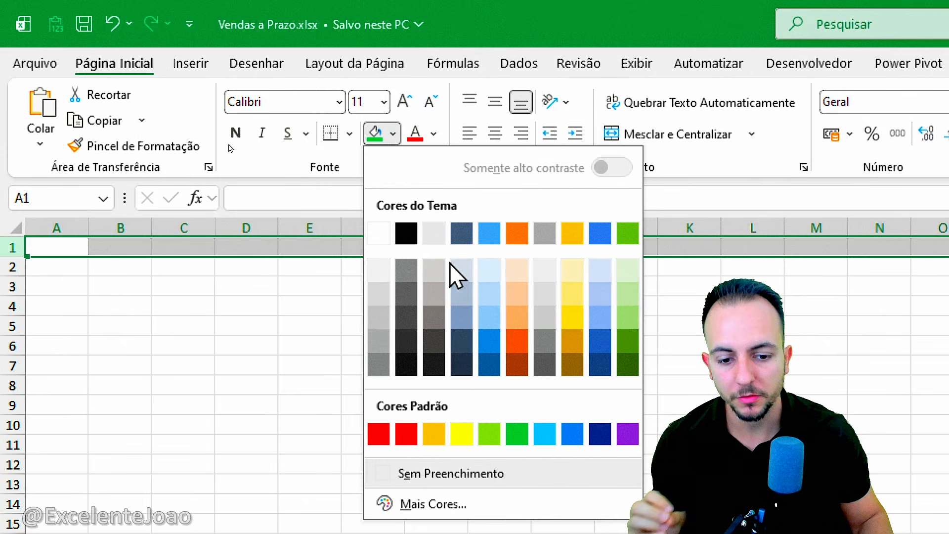
left_click(494, 445)
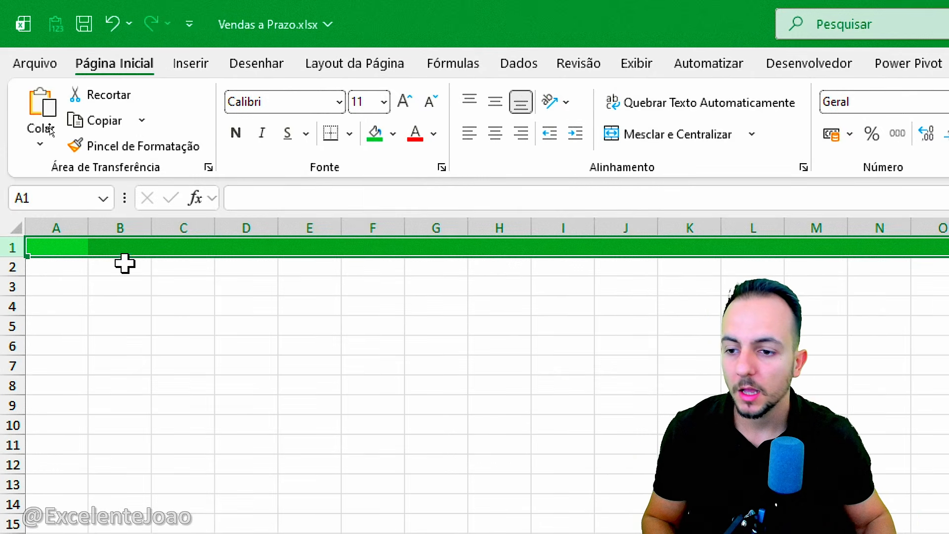
Enter the title "PLANILHA DE VENDAS A PRAZO (FIADO)" in cell A1.
left_click(71, 246)
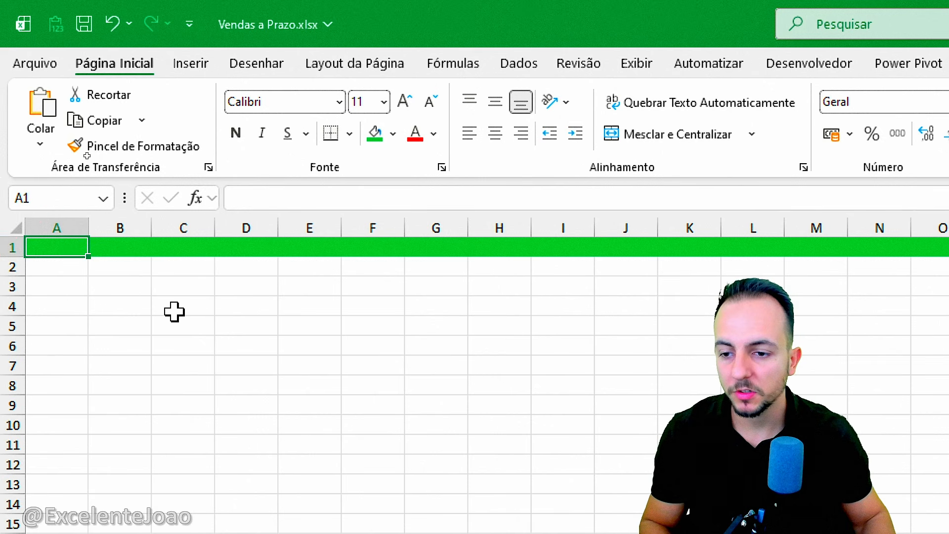
type("PLANILHA DE VENDAS")
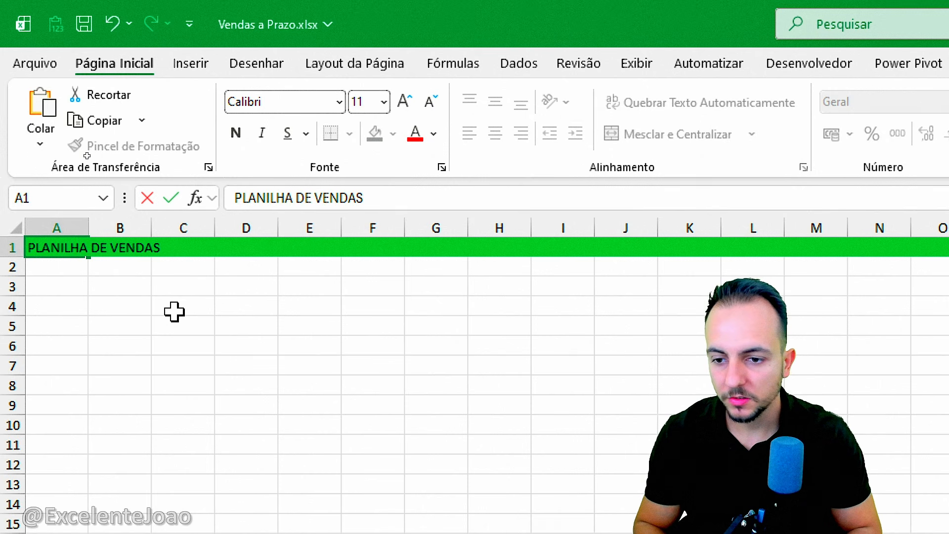
type(" A PRAZO (FIAD")
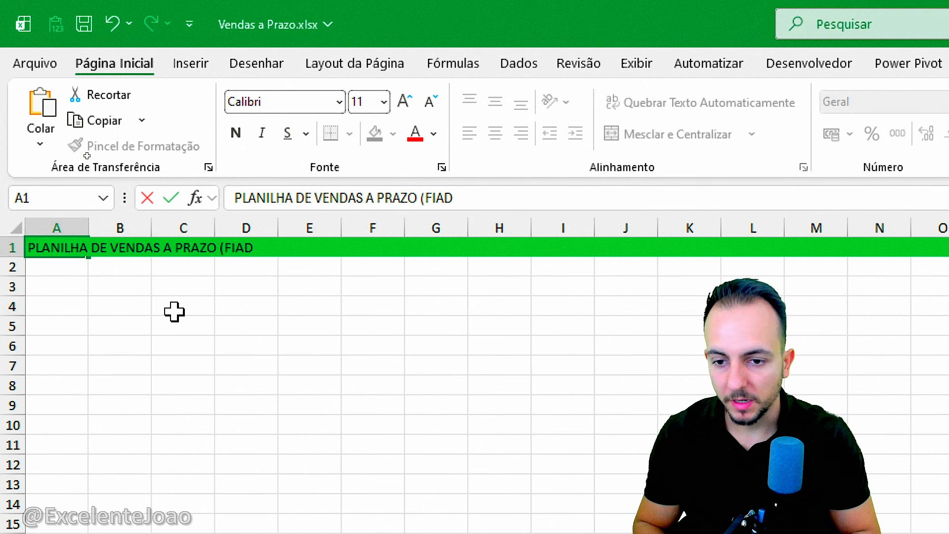
type("O)")
key("Return")
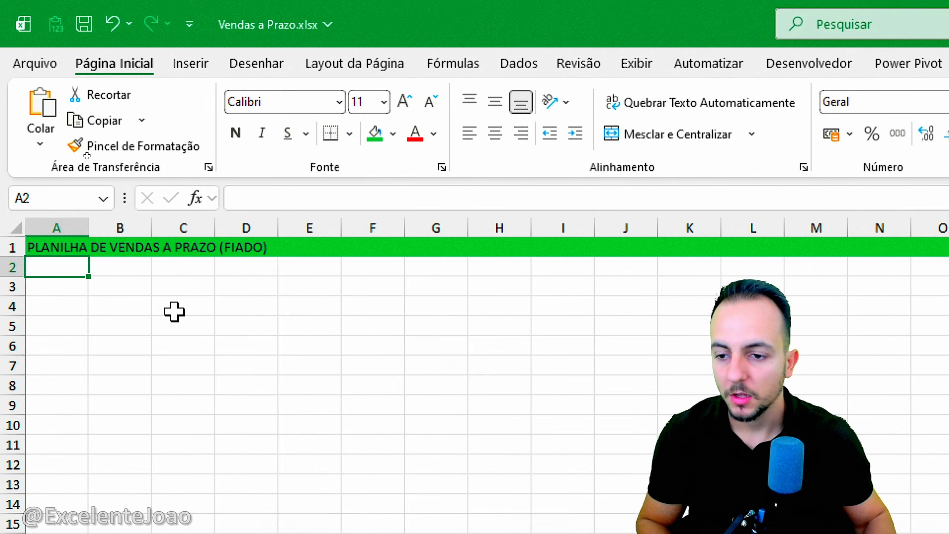
Increase the font size of the title in A1 to 28.
left_click(59, 250)
left_click(406, 102)
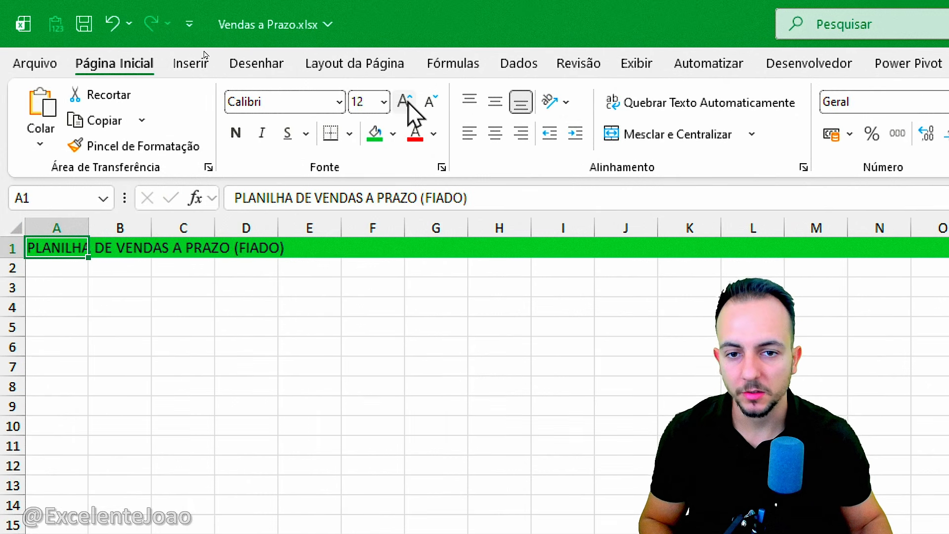
left_click(407, 102)
left_click(406, 102)
left_click(406, 102)
left_click(407, 103)
left_click(407, 102)
left_click(407, 102)
left_click(407, 102)
left_click(406, 102)
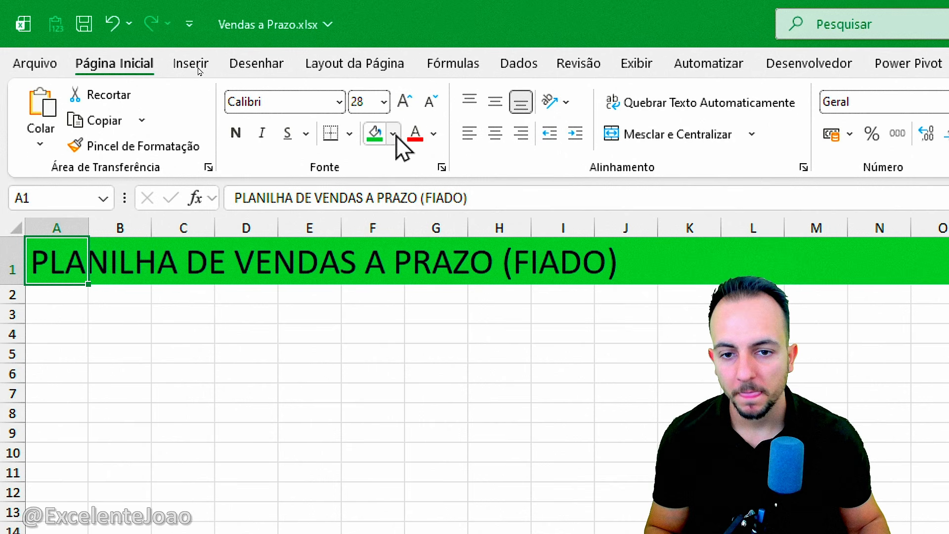
Make the title in A1 bold and color its text with the lightest green theme shade.
left_click(434, 134)
left_click(429, 264)
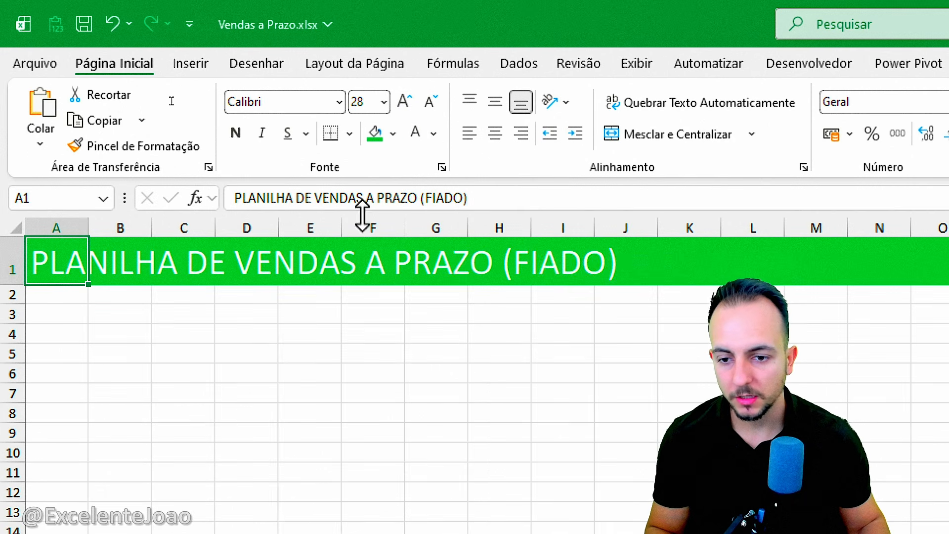
left_click(236, 133)
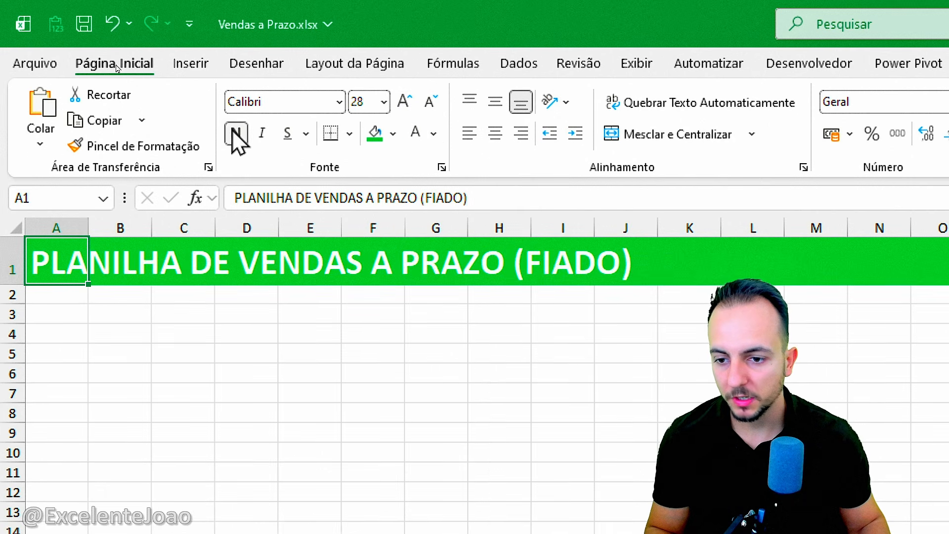
left_click(434, 134)
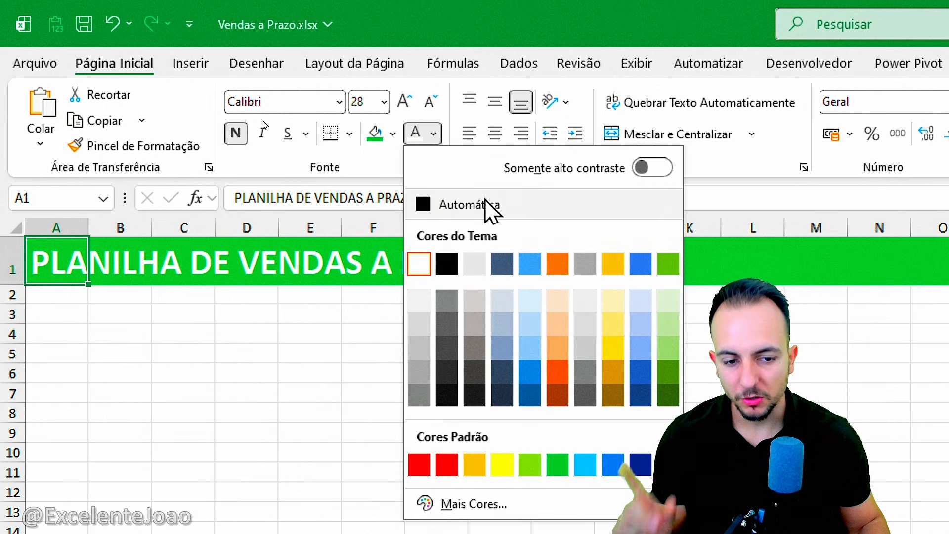
left_click(669, 301)
left_click(310, 373)
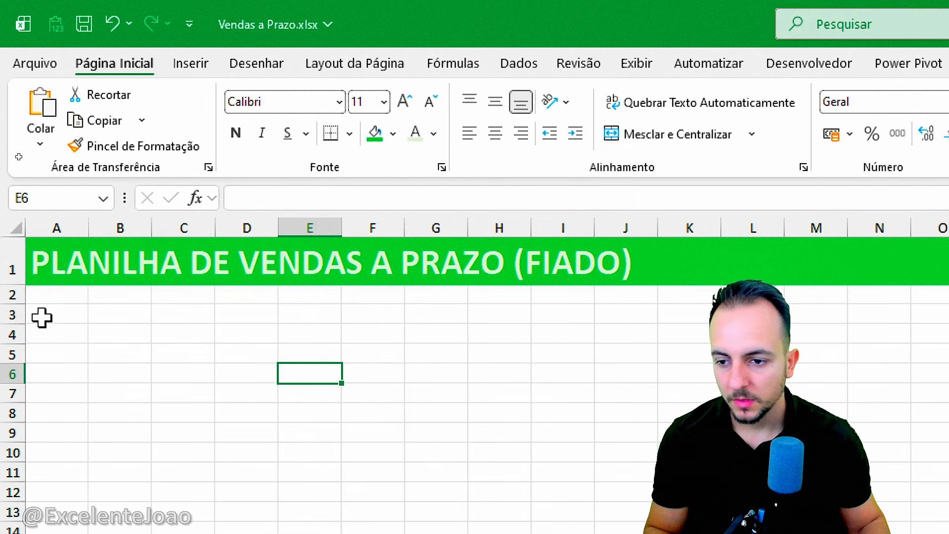
Fill the whole of row 2 with the darkest green theme shade.
left_click(4, 296)
left_click(393, 133)
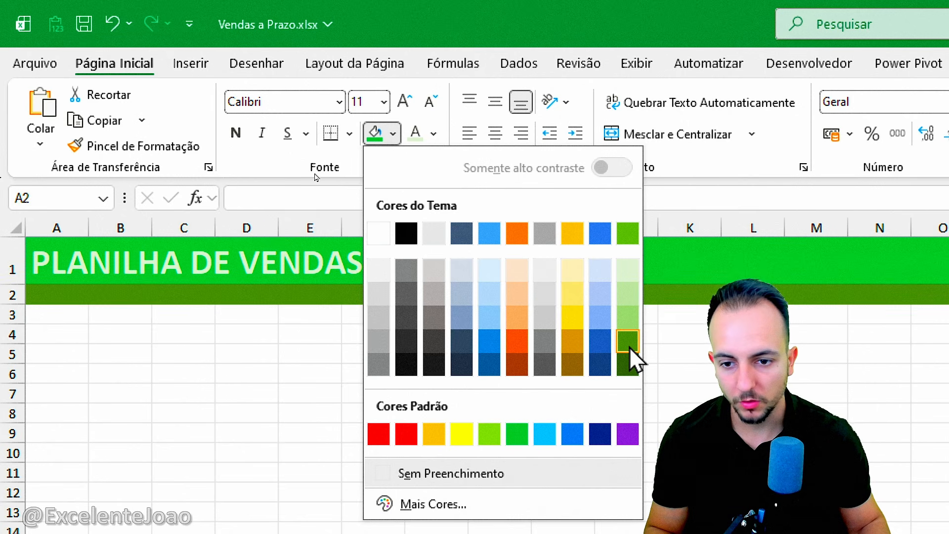
left_click(629, 361)
left_click(269, 354)
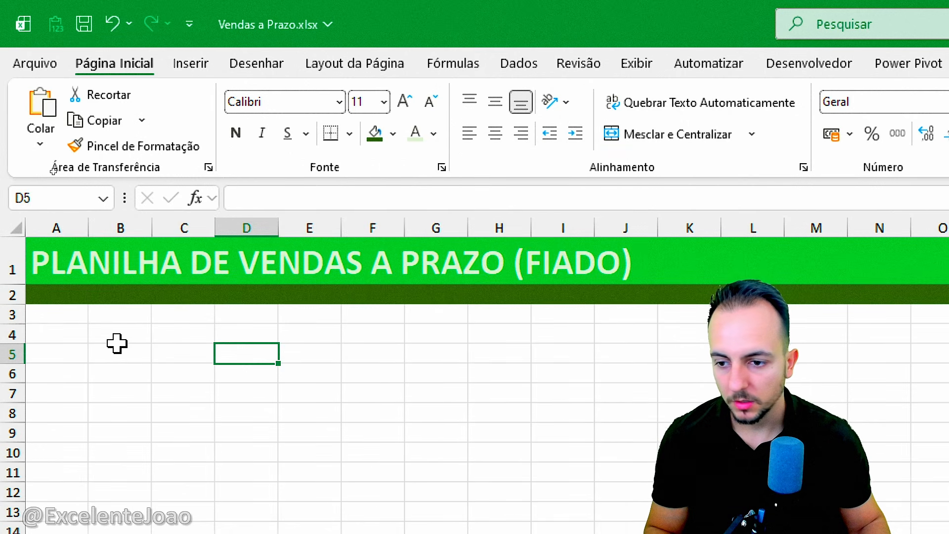
Shrink row 2 to a thin strip under the title and make row 1 slightly taller.
key("ctrl+2")
mouse_move(10, 294)
left_mouse_down()
mouse_move(22, 307)
mouse_move(11, 293)
left_mouse_up()
left_click_drag(46, 263, 43, 338)
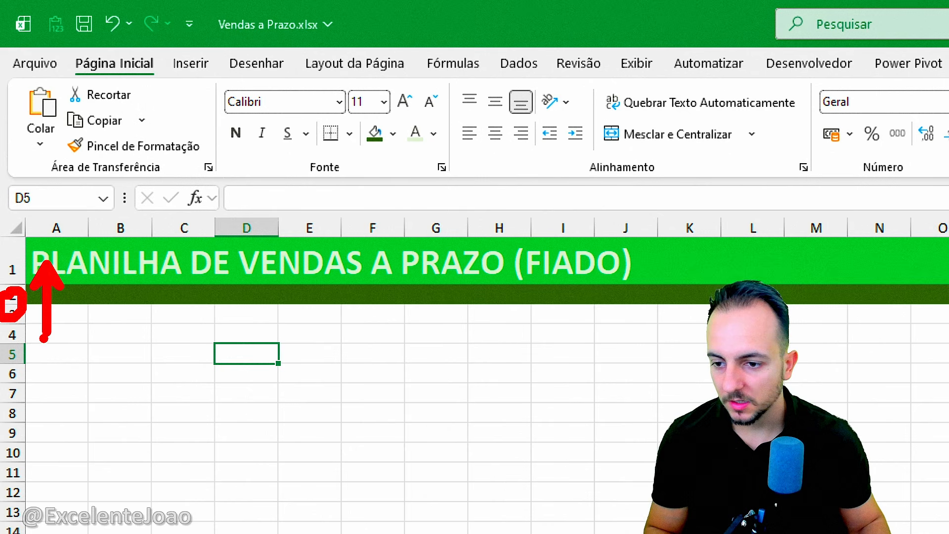
key("Escape")
mouse_move(13, 303)
left_mouse_down()
mouse_move(33, 286)
mouse_move(17, 295)
left_mouse_up()
left_click(117, 341)
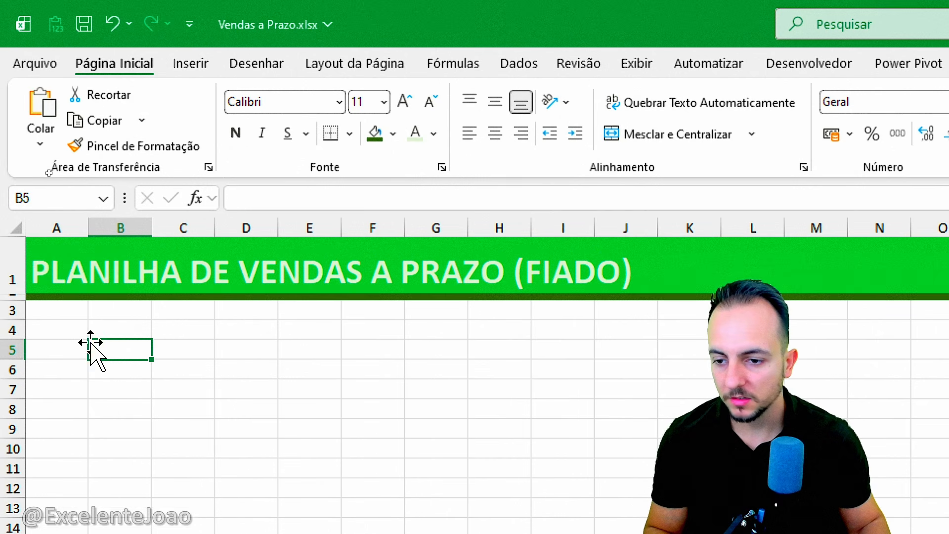
left_click(246, 409)
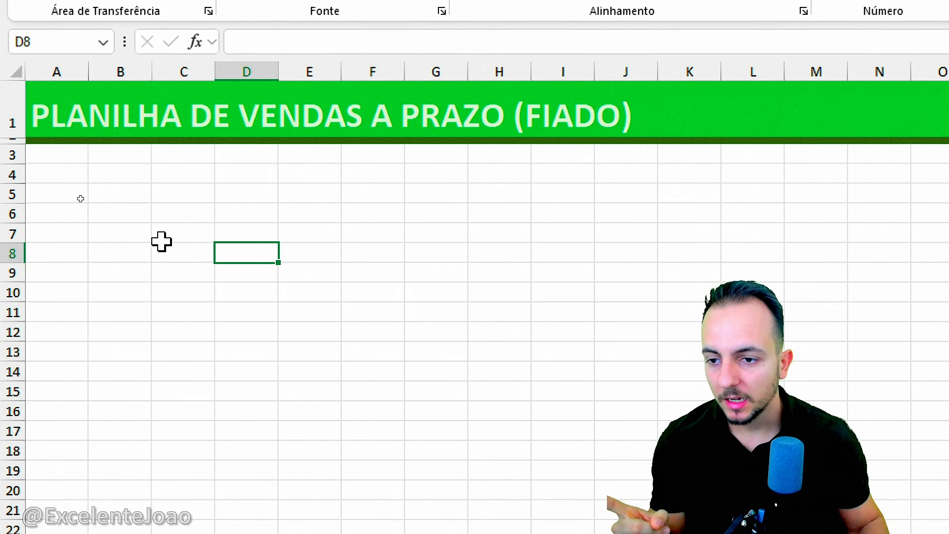
left_click(11, 174)
left_click(7, 192)
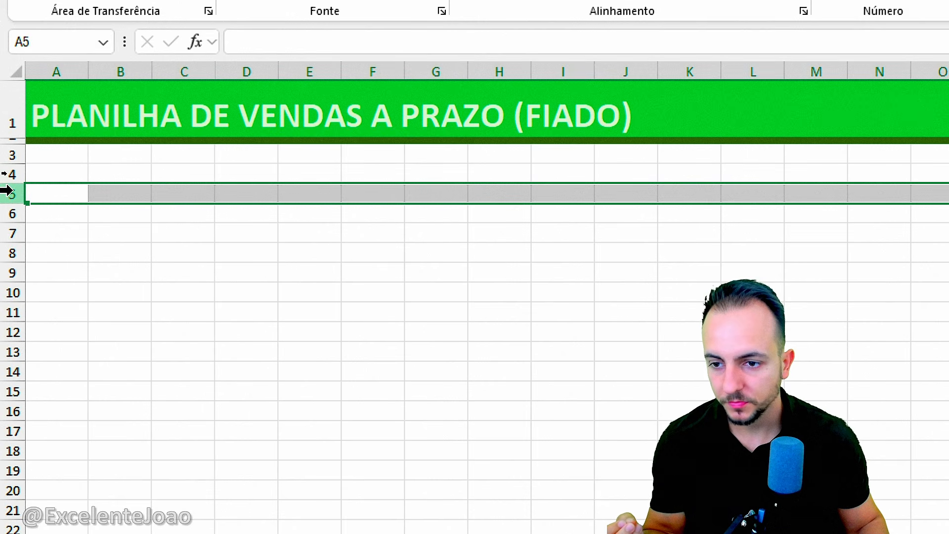
left_click(8, 213)
left_click(8, 234)
left_click(8, 253)
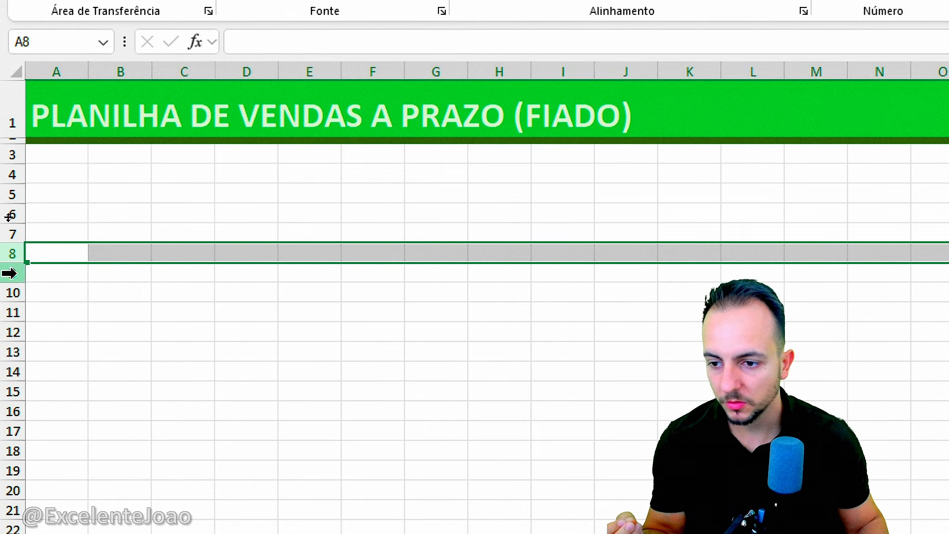
left_click(9, 292)
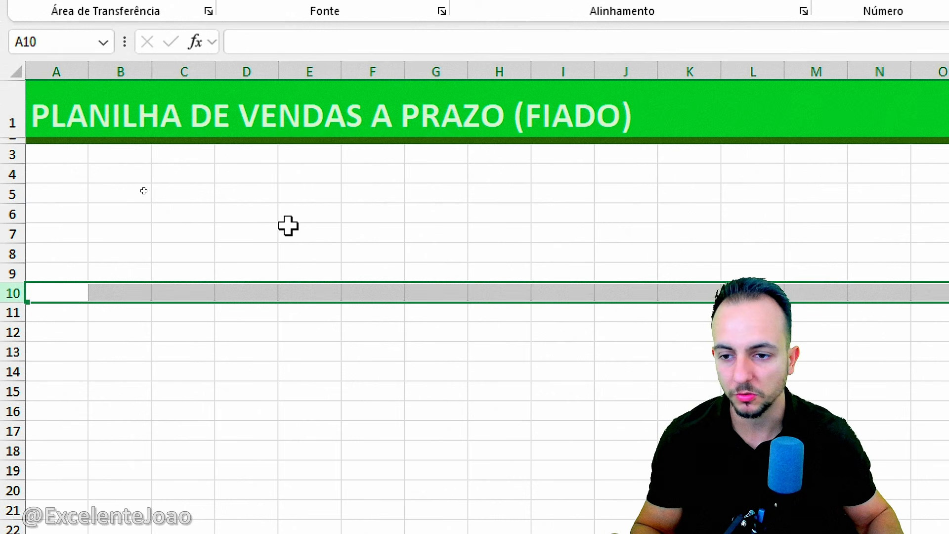
mouse_move(57, 242)
left_mouse_down()
mouse_move(221, 158)
mouse_move(462, 195)
mouse_move(643, 187)
left_mouse_up()
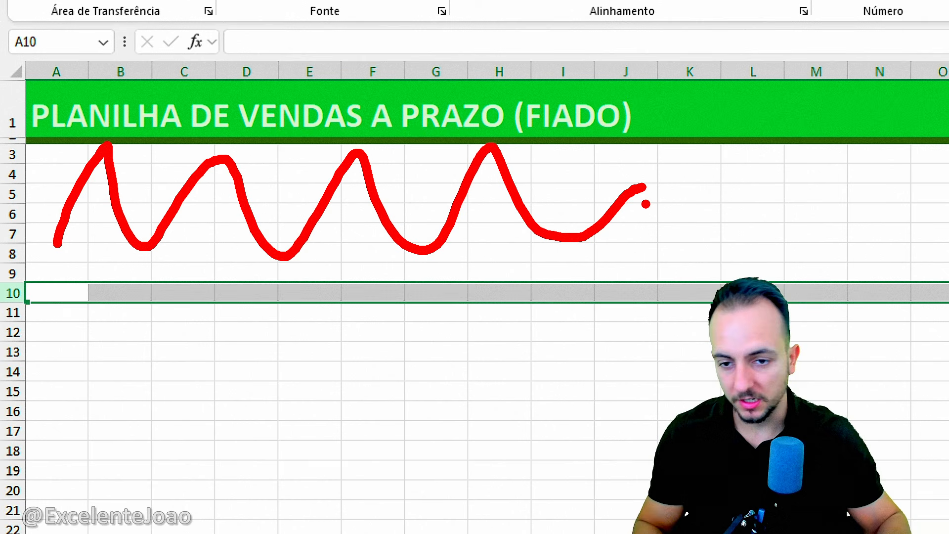
key("Escape")
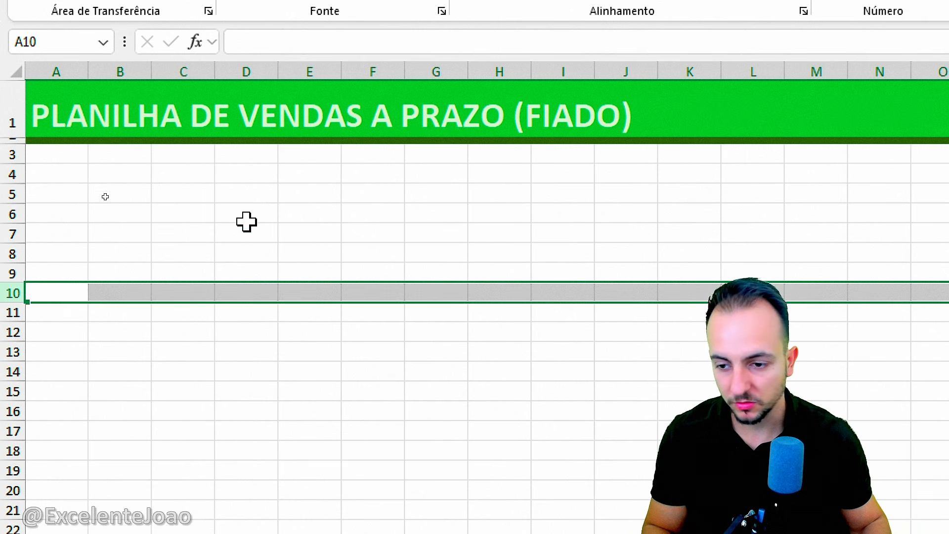
Enter the column header "DATA VENDA" in cell A10.
left_click(76, 295)
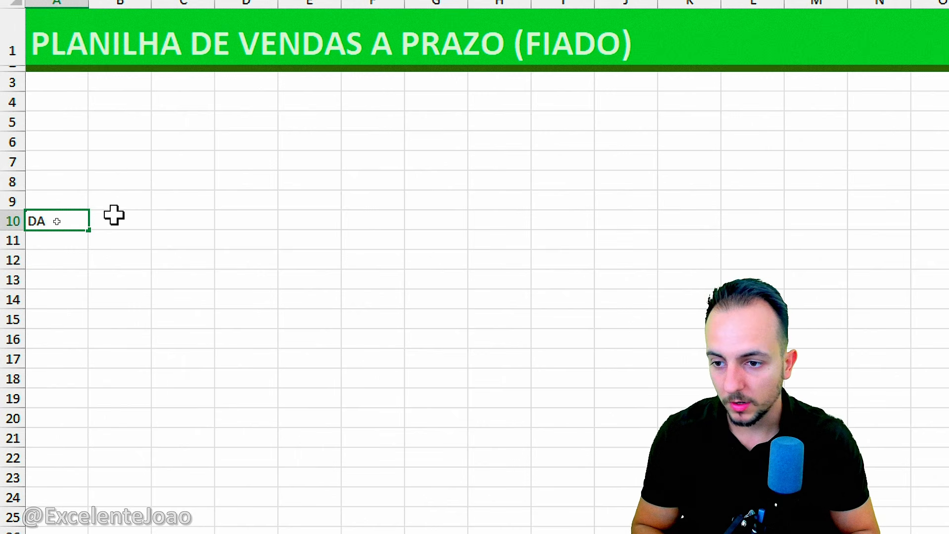
type("DATA VENDA")
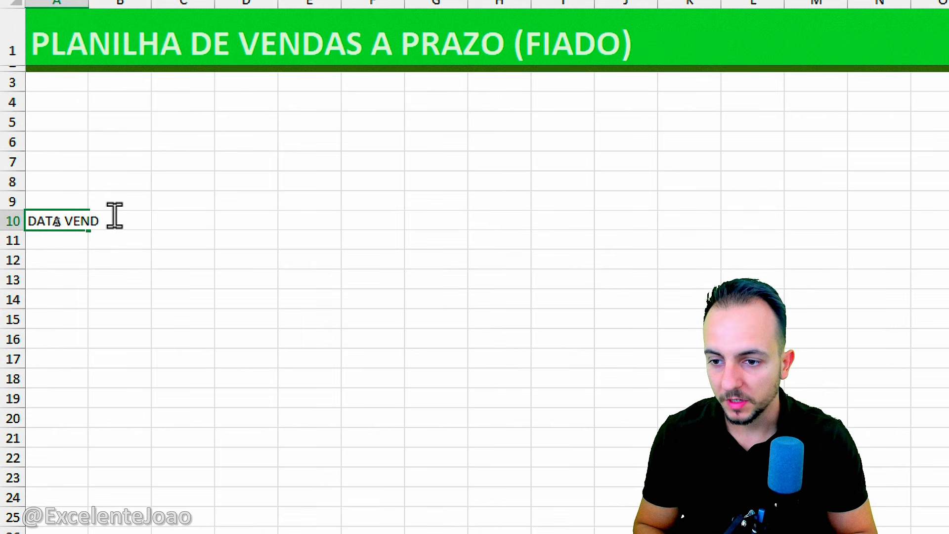
key("Return")
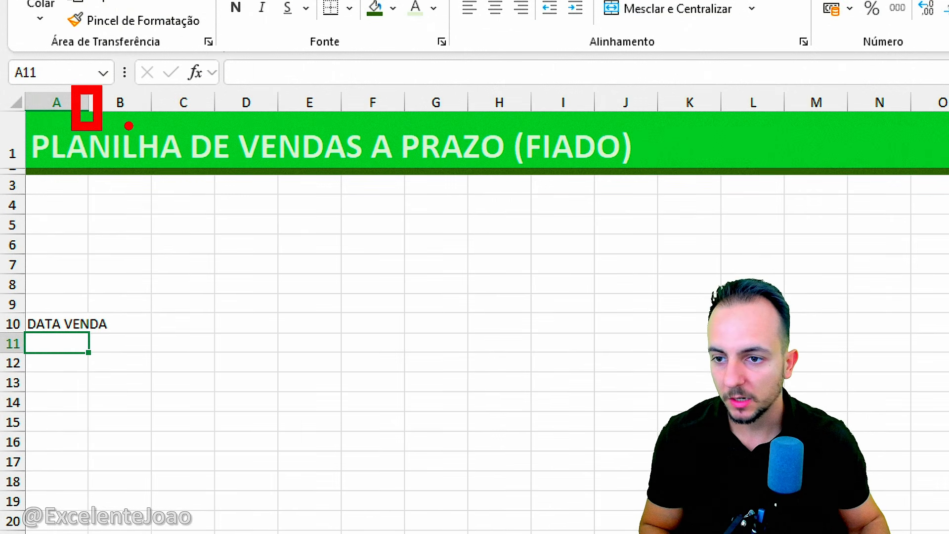
Widen column A to about twice its width and enter the sale date 01/01/2027 in A11.
left_click_drag(85, 107, 152, 103)
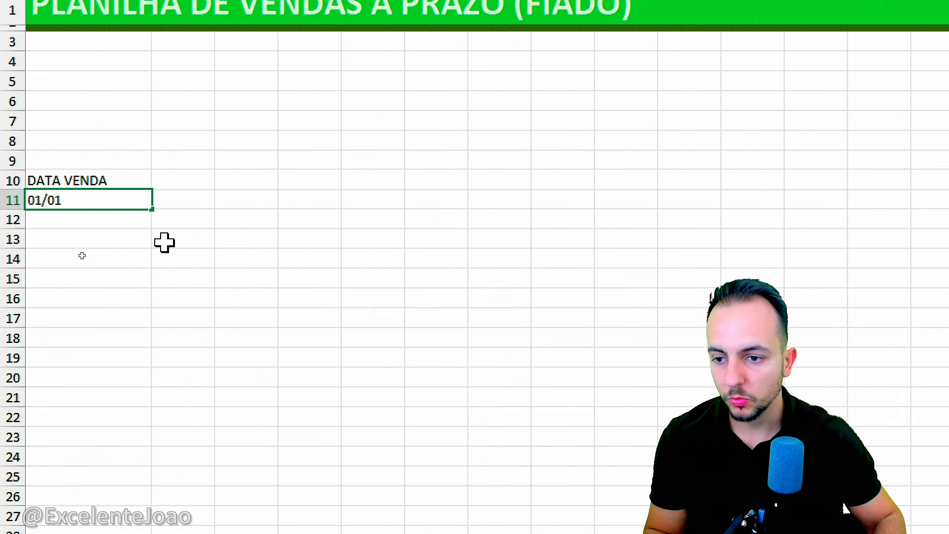
type("7")
key("Return")
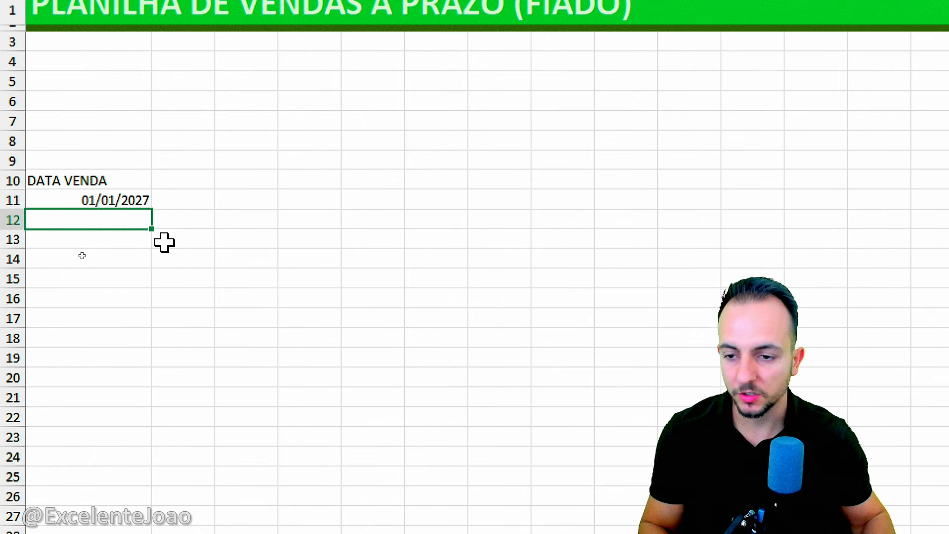
Enter the column header "NOME DO CLIENTE" in cell B10.
left_click(188, 183)
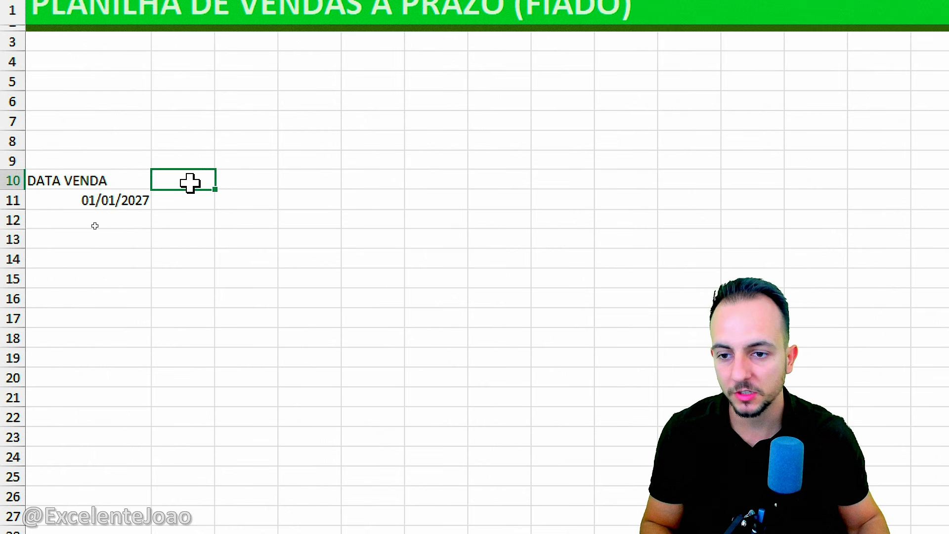
type("NOME DO CLIENTE")
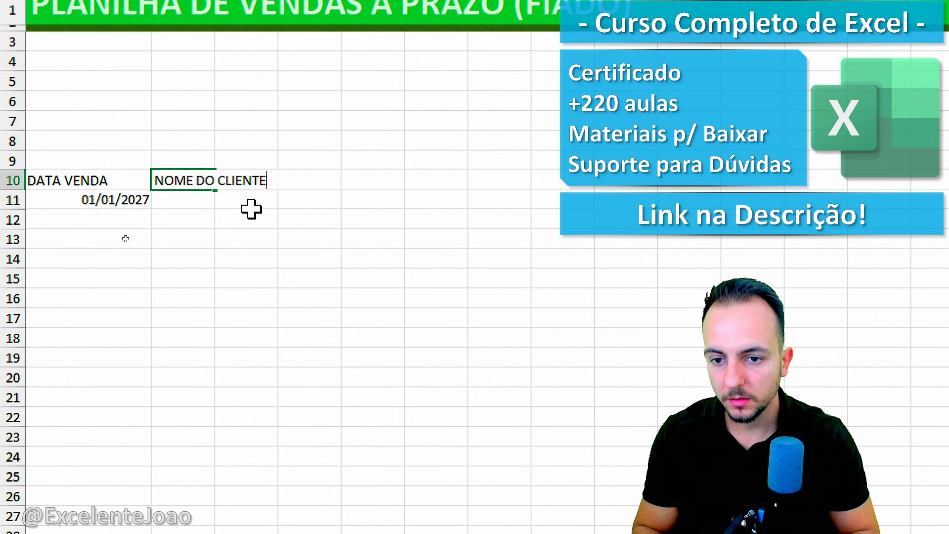
key("Return")
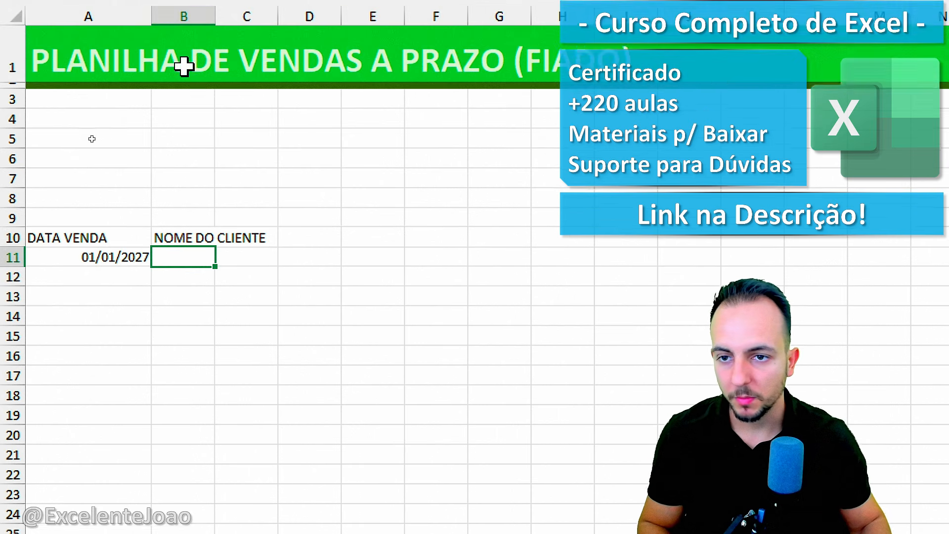
Widen column B to fit its header and enter the customer's name in B11.
left_click_drag(215, 63, 318, 78)
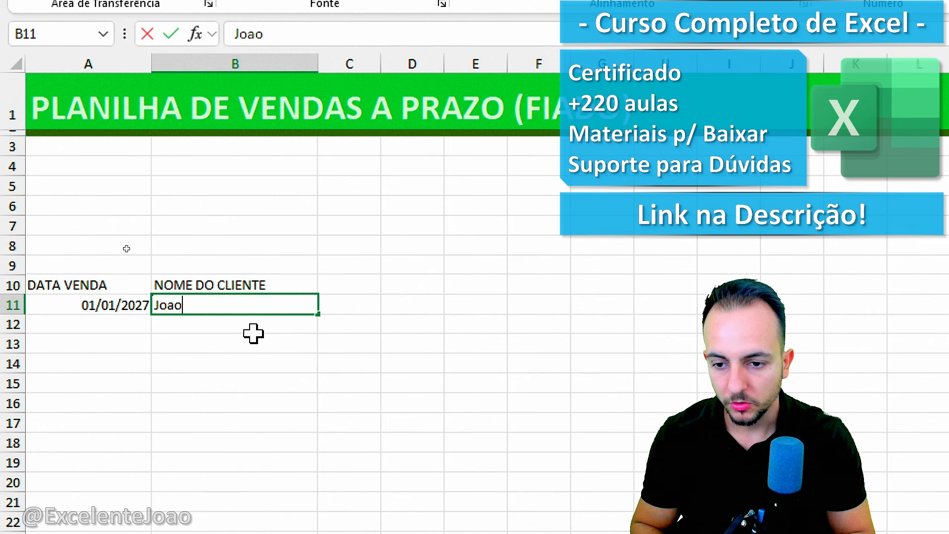
key("Return")
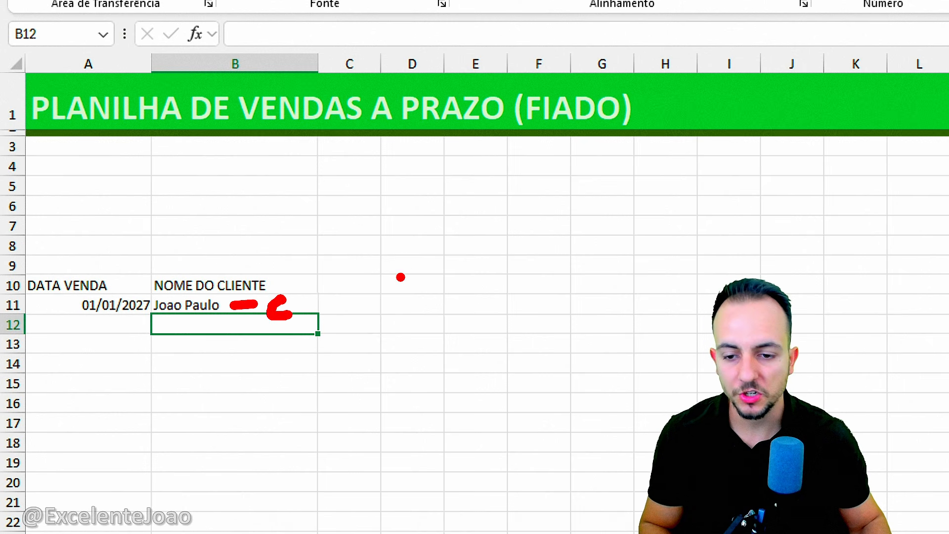
key("Escape")
Enter the column header "PRODUTOS e QTDES" in C10 and the product "Notebook" in C11.
left_click(340, 283)
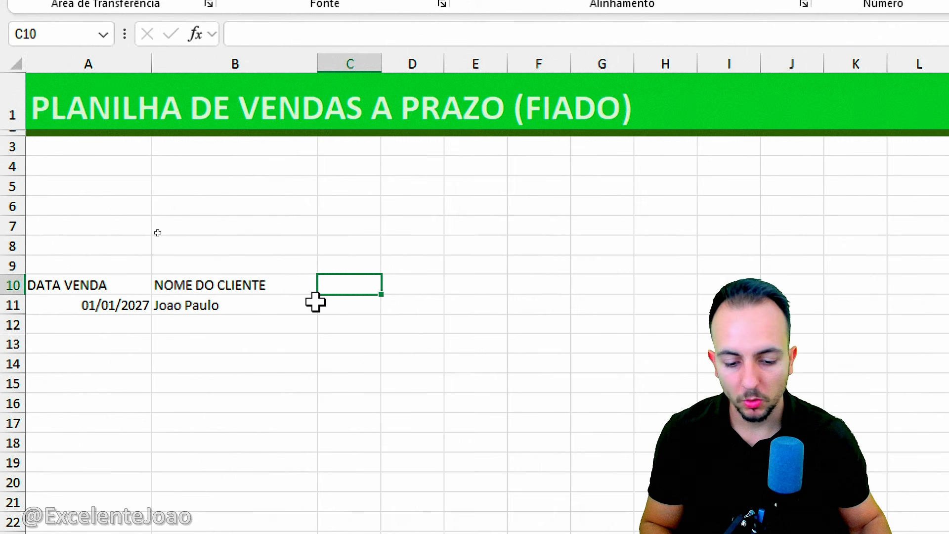
type("PRODUTOS e QTDES")
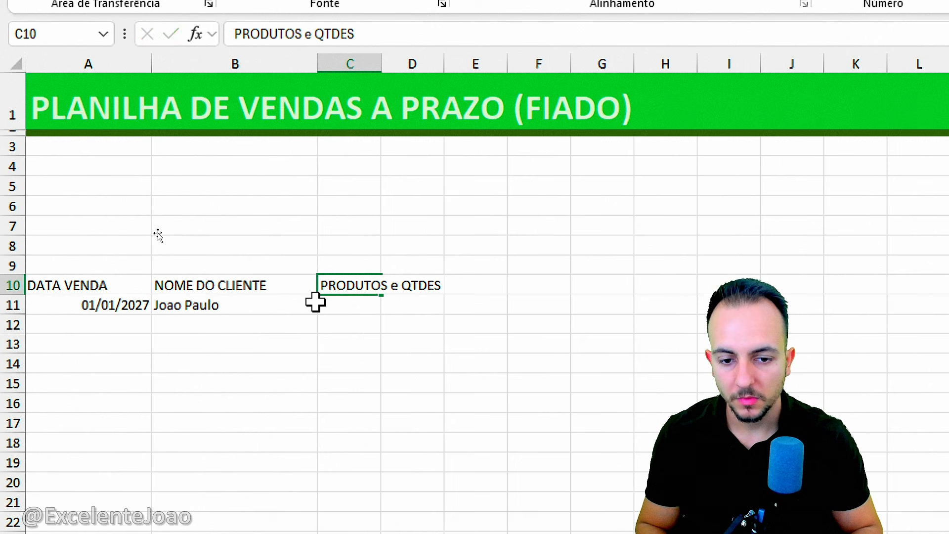
left_click(317, 304)
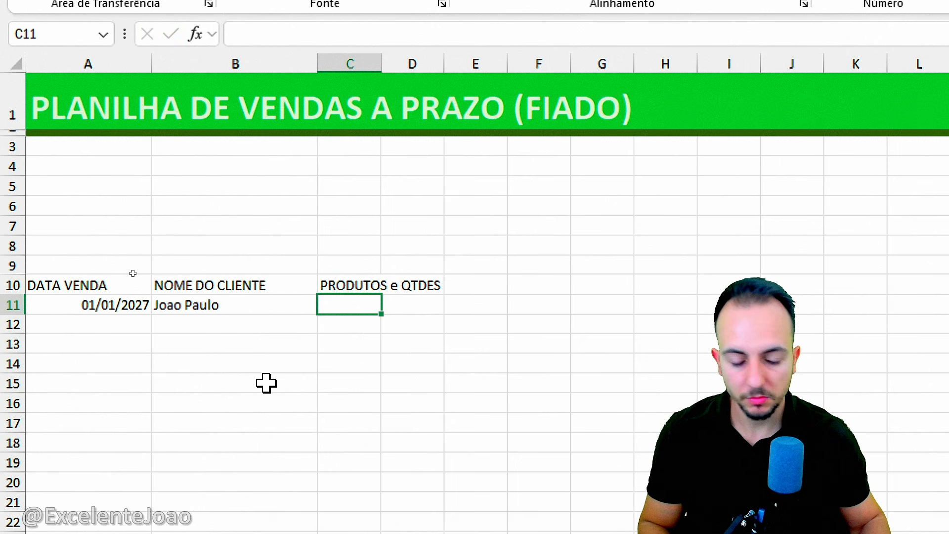
type("Noteb")
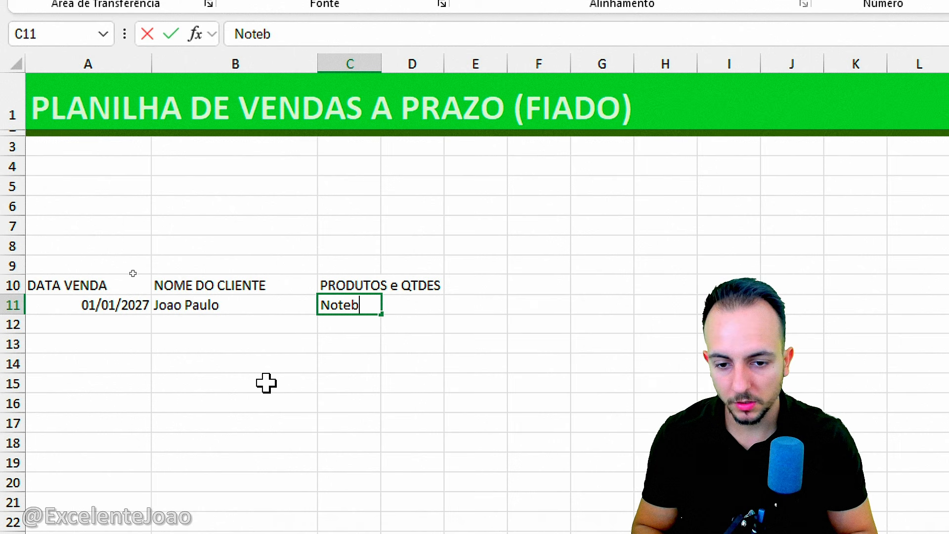
type("ook")
Edit the product entry in C11 to read "1 Notebook, 3 bones, 2 camisetas, 1 meia".
key("Home")
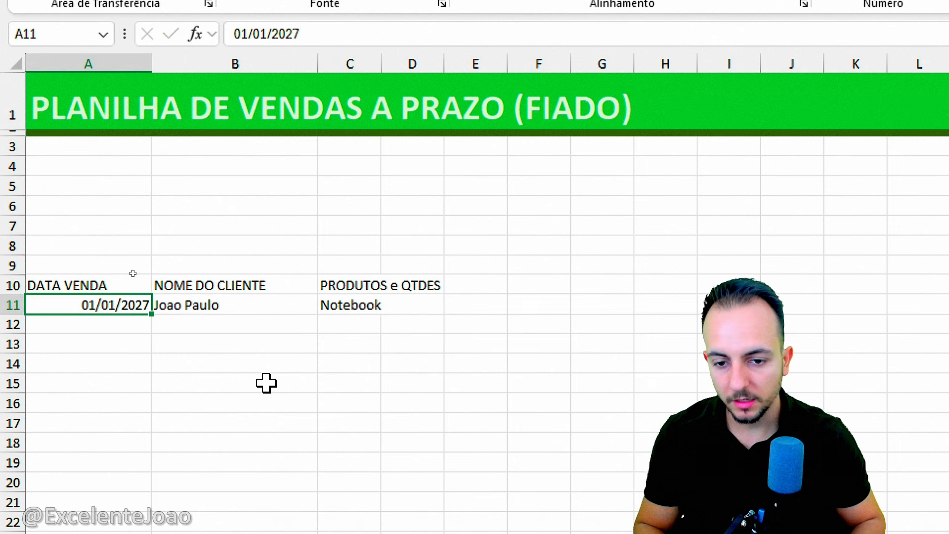
key("Right")
key("Right")
key("F2")
key("Home")
type("1 Notebook")
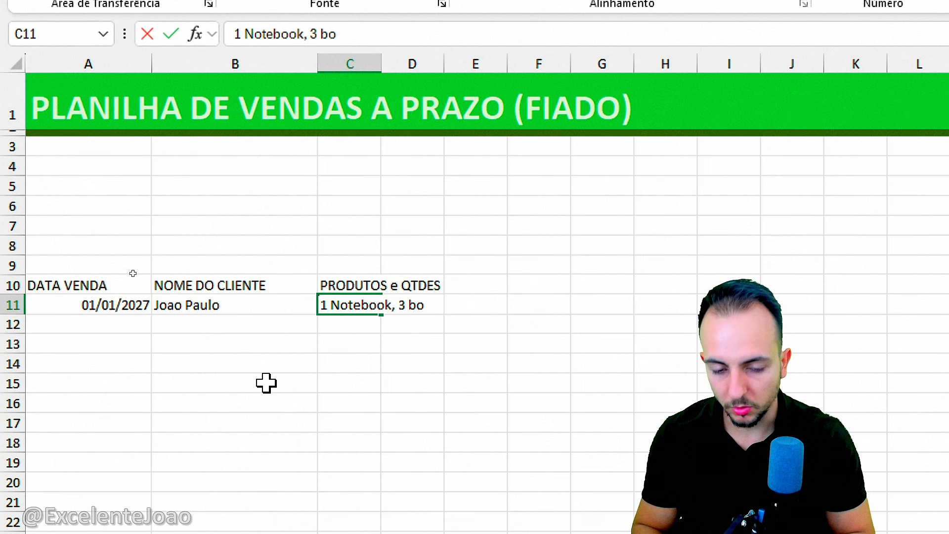
type(", 3 bones, 2 camisetas, 1 meia")
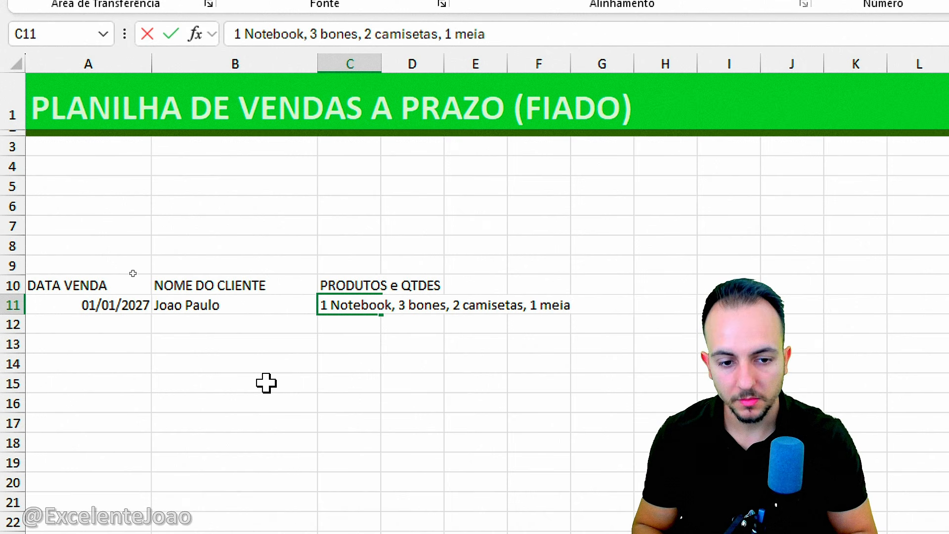
key("Return")
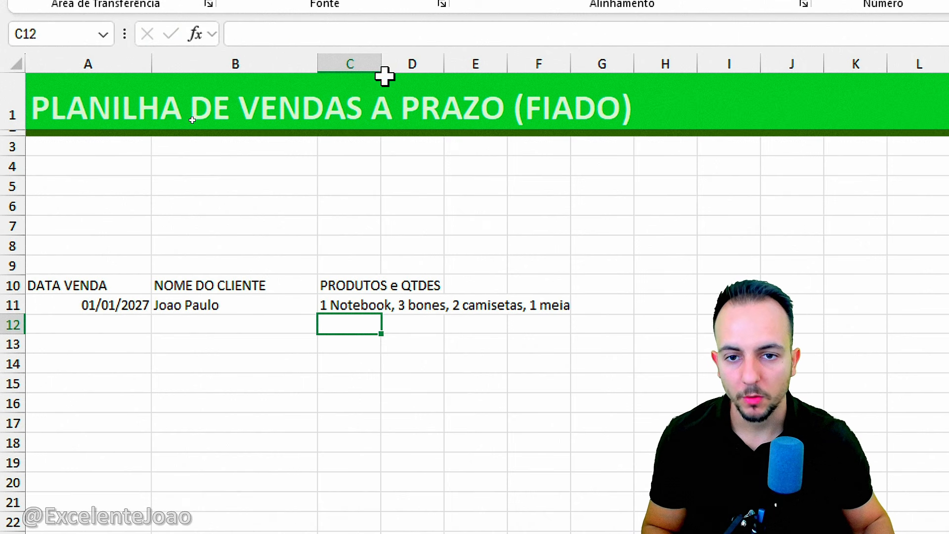
Widen column C well beyond the length of the product list in C11.
left_click_drag(387, 71, 531, 85)
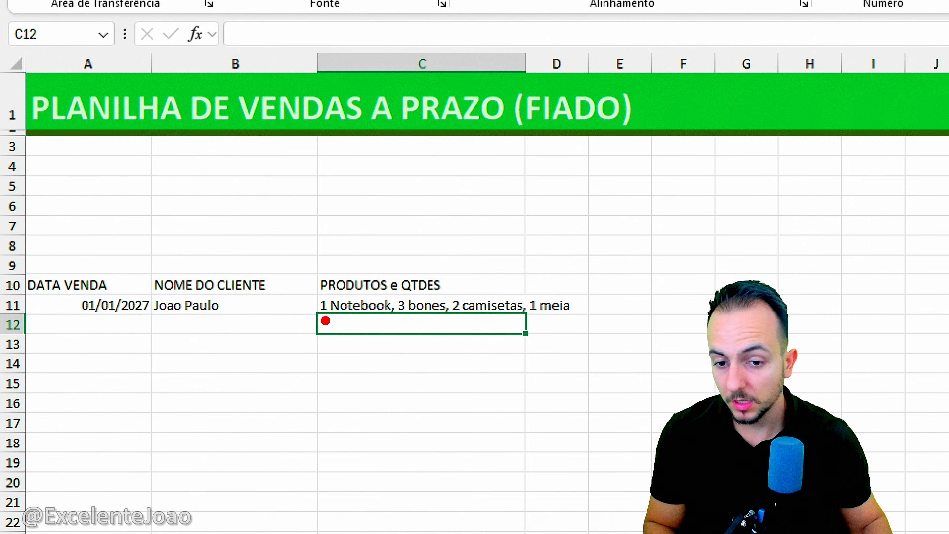
left_click_drag(325, 321, 625, 320)
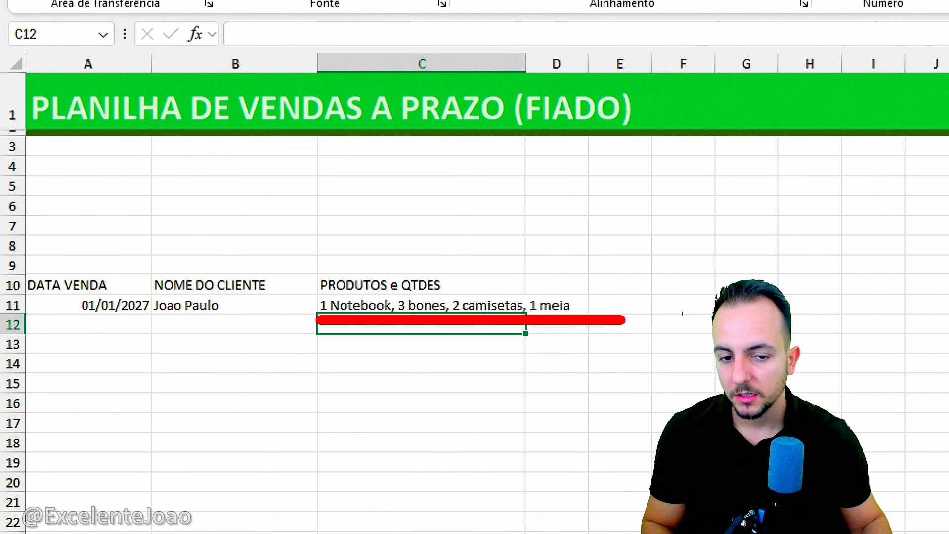
key("Escape")
left_click_drag(527, 64, 939, 64)
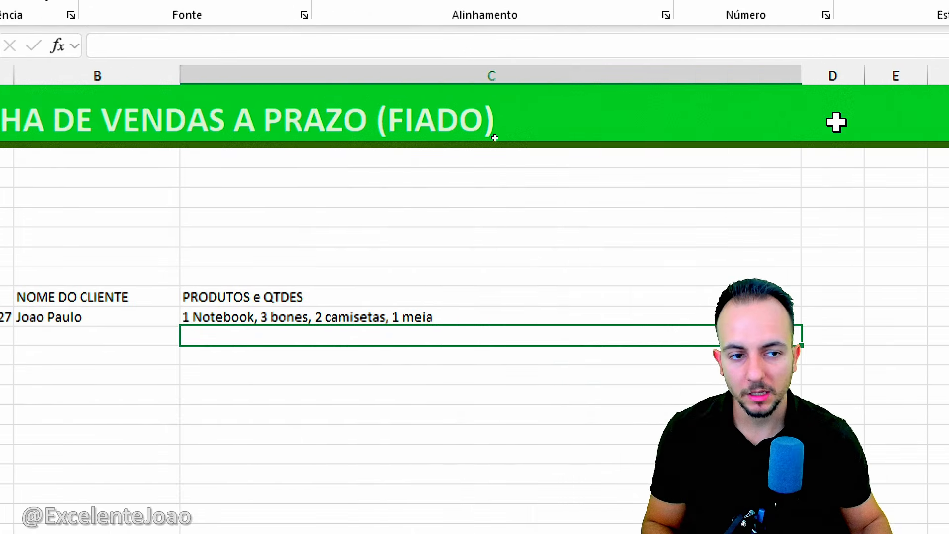
Narrow column C until it is slightly narrower than the product list in C11.
left_click_drag(801, 79, 599, 130)
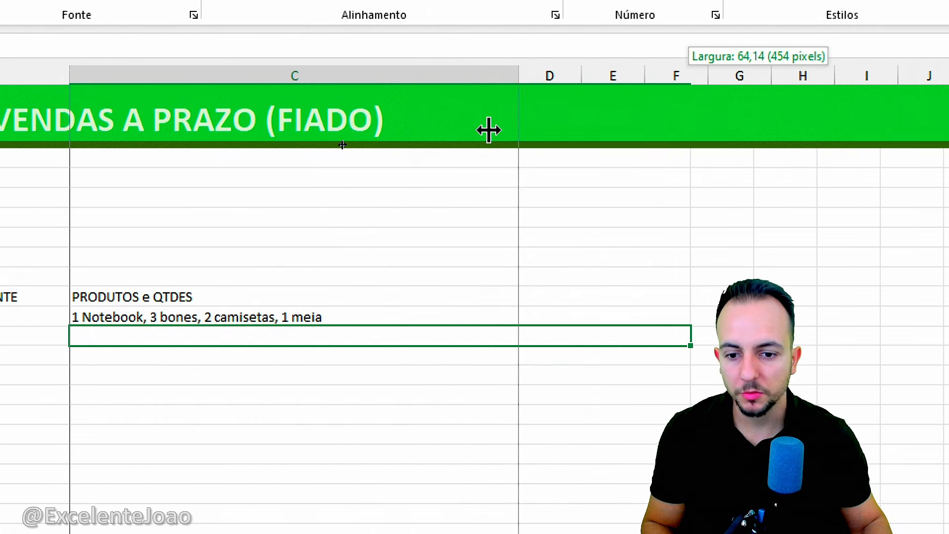
left_click_drag(489, 130, 300, 143)
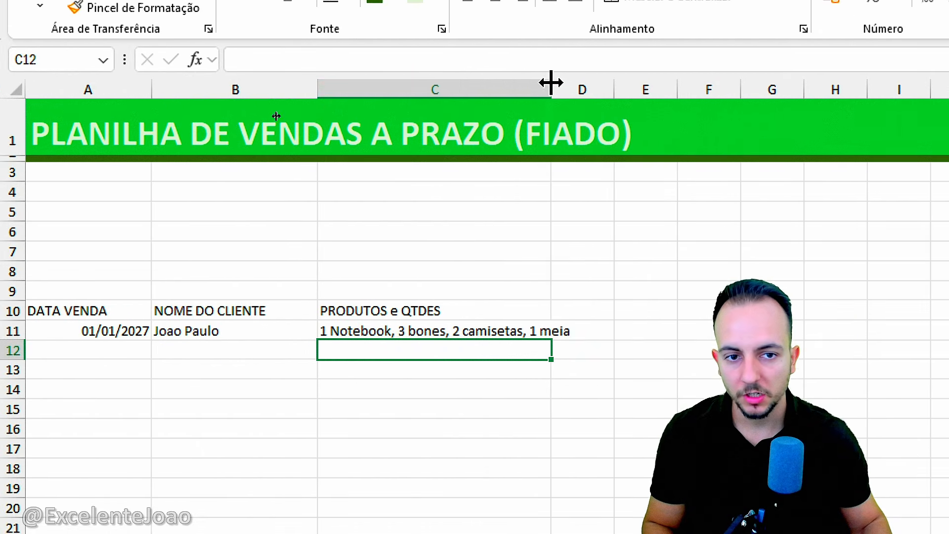
left_click_drag(552, 82, 527, 89)
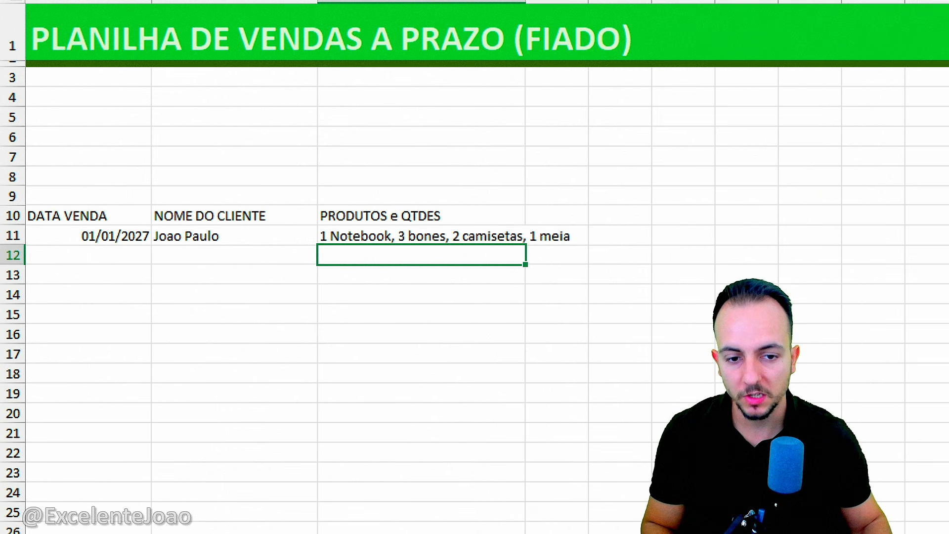
left_click_drag(529, 198, 524, 290)
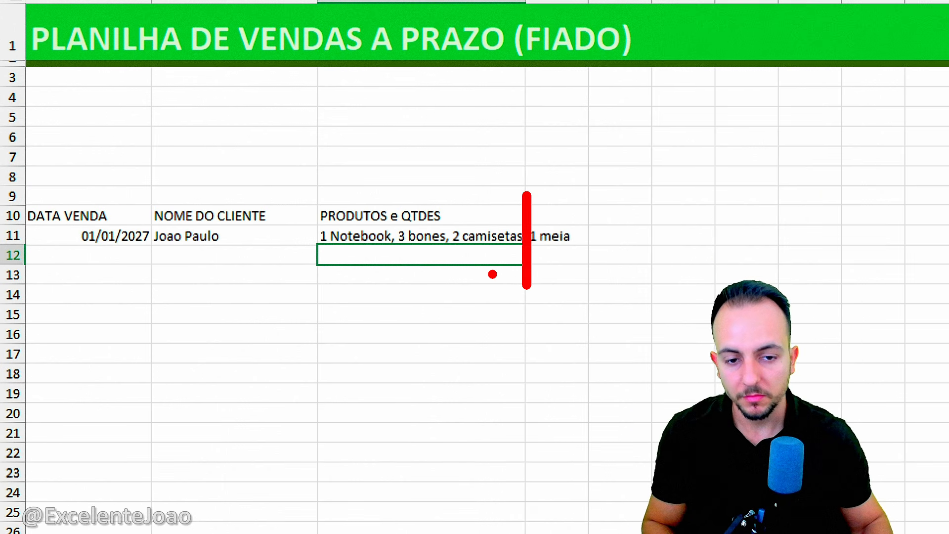
key("Escape")
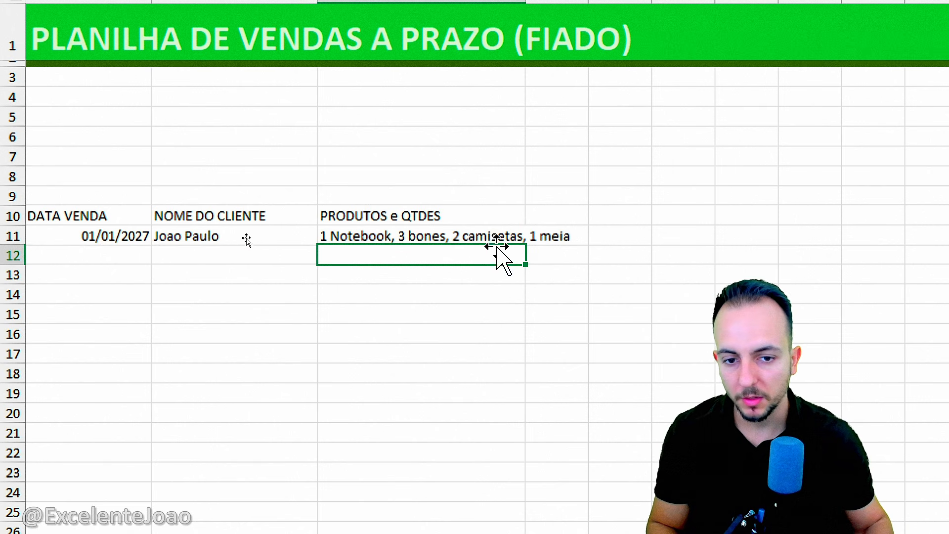
Enter the column header "VALOR TOTAL" in D10 and the amount 7542 in D11.
left_click(551, 212)
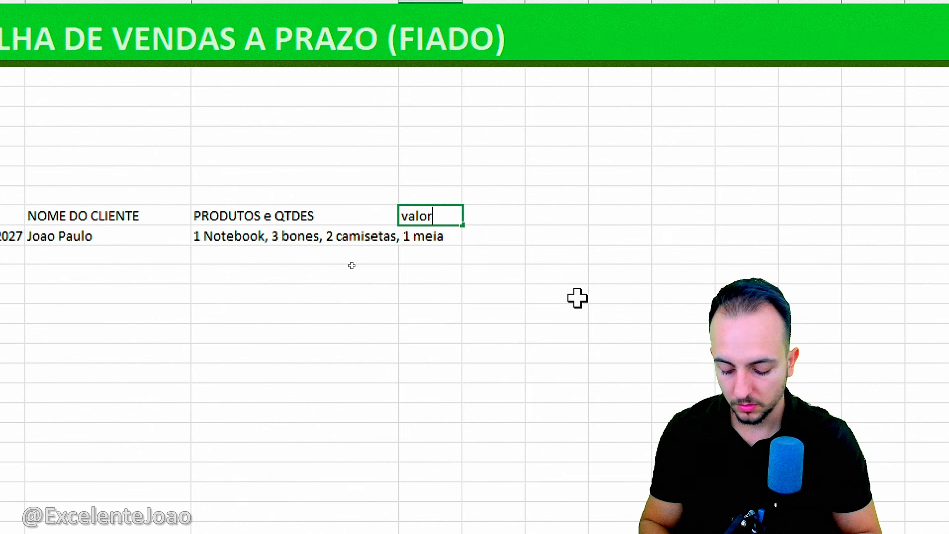
key("Escape")
type("VALOR TOTA")
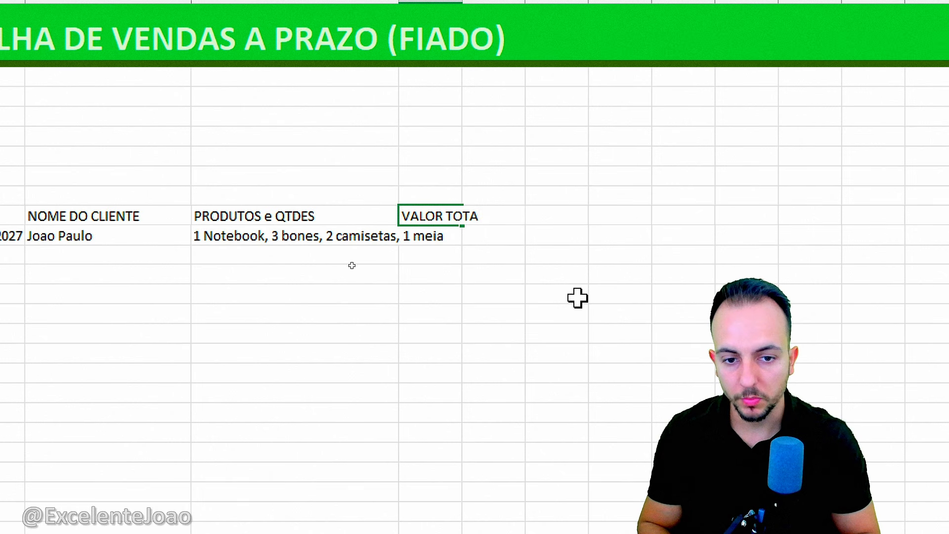
type("L")
key("Return")
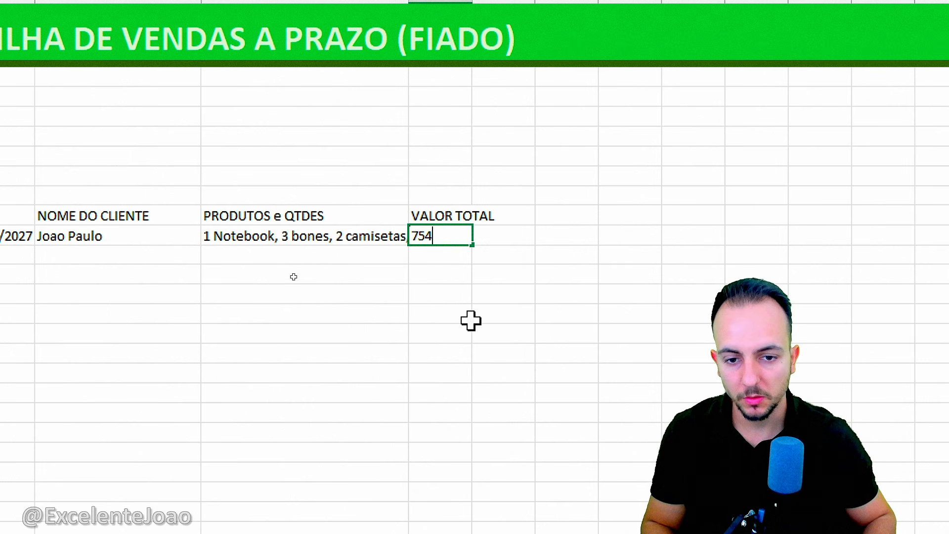
key("Return")
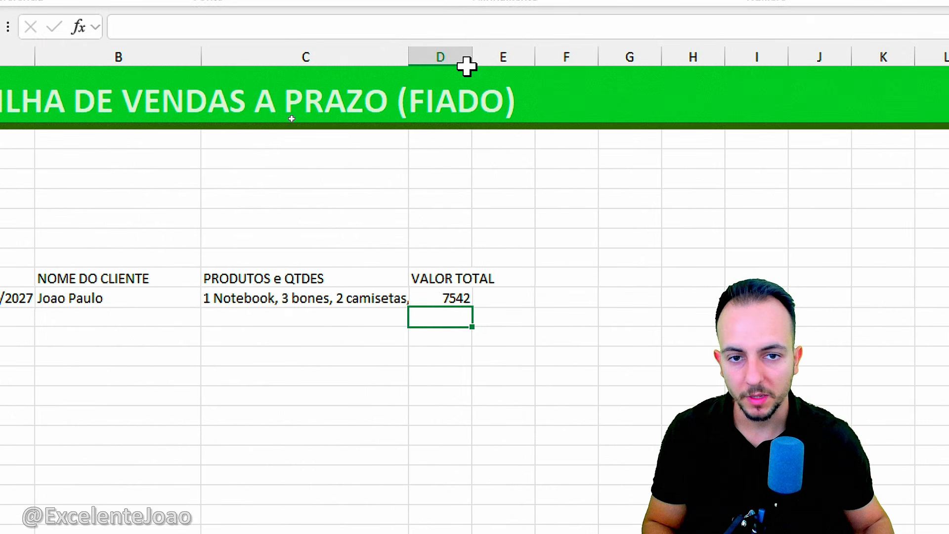
Widen column D past its header and format D11 as accounting currency in Português (Brasil).
left_click_drag(472, 64, 525, 66)
left_click(477, 300)
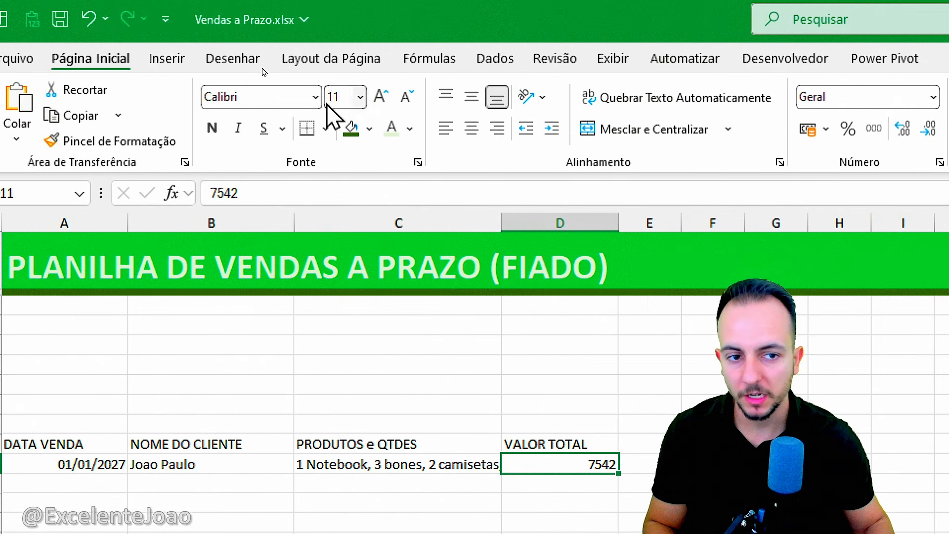
left_click(602, 129)
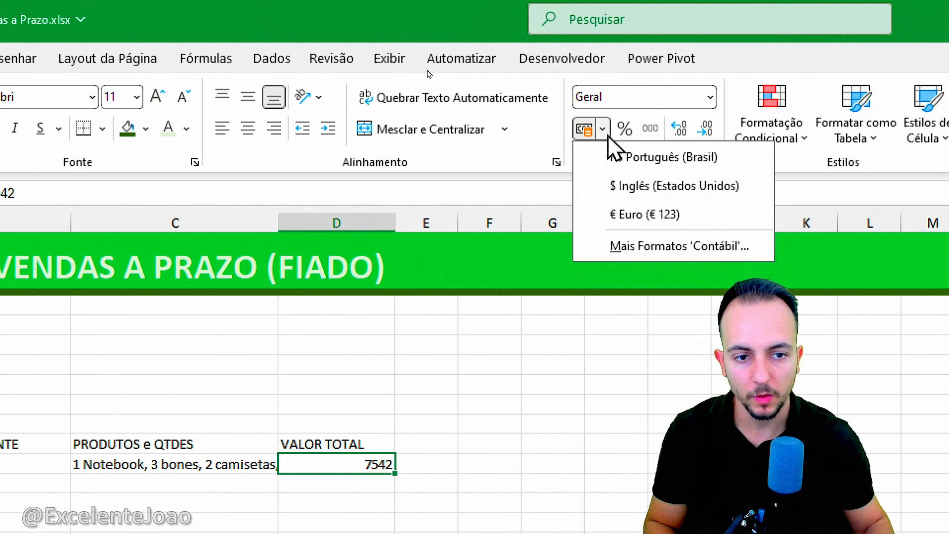
left_click(632, 163)
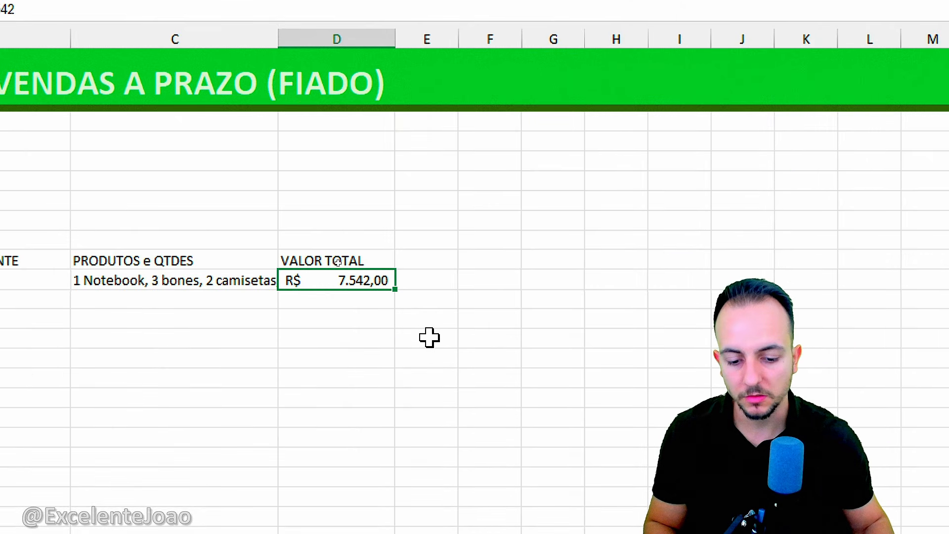
Enter the column header "NUM PARCELAS" in E10 and fit column E's width to it.
left_click(436, 262)
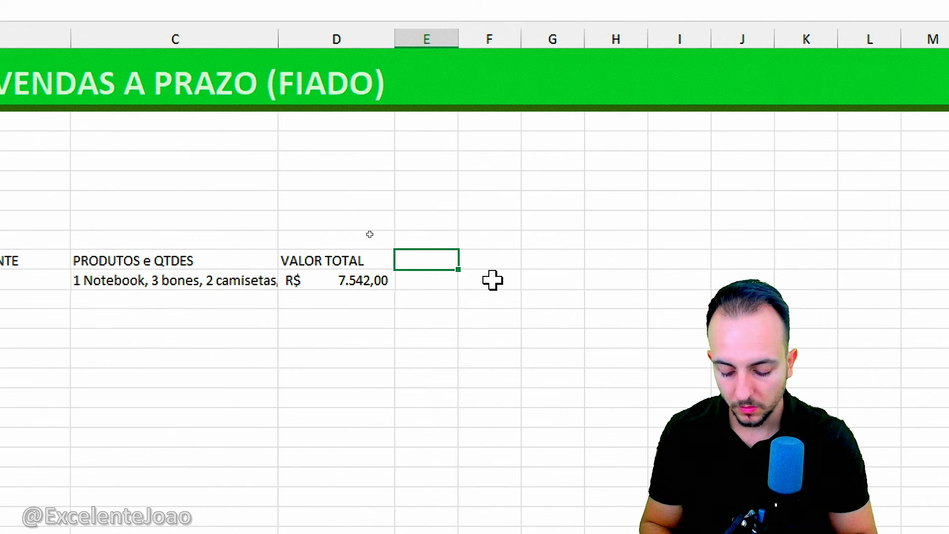
type("NUM PARCELAS")
key("Return")
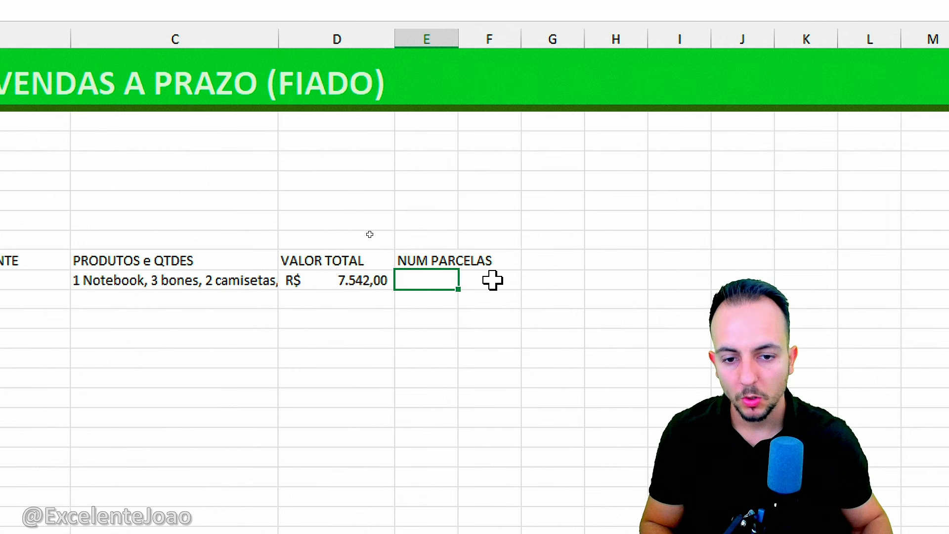
double_click(458, 39)
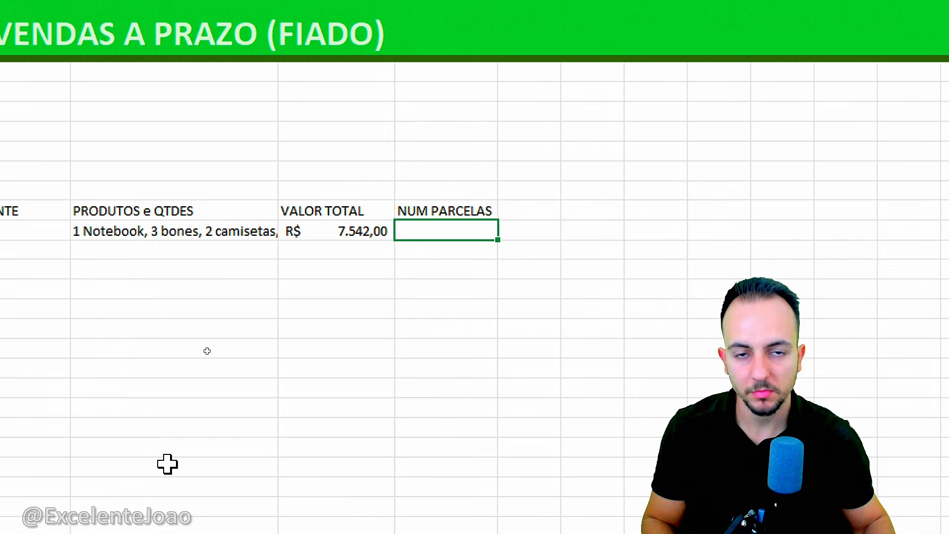
left_click_drag(466, 224, 416, 207)
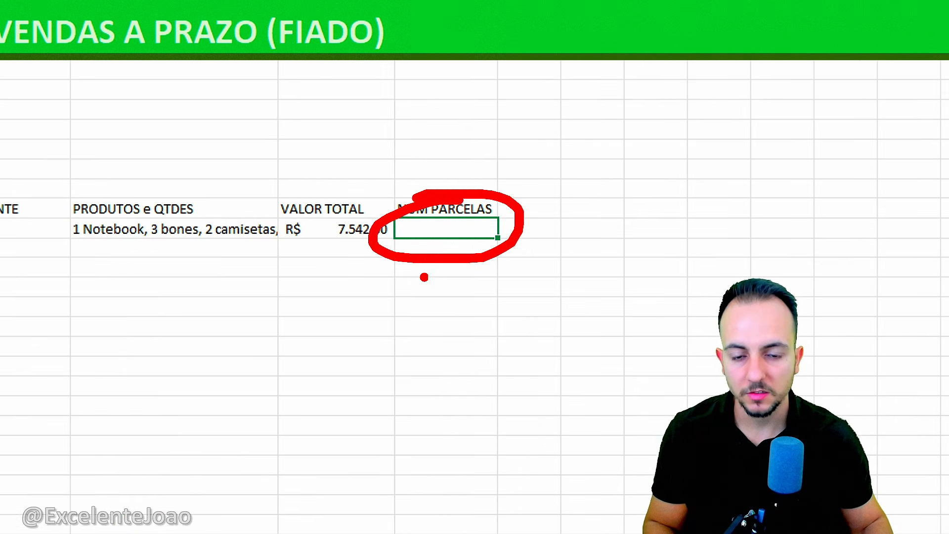
key("Escape")
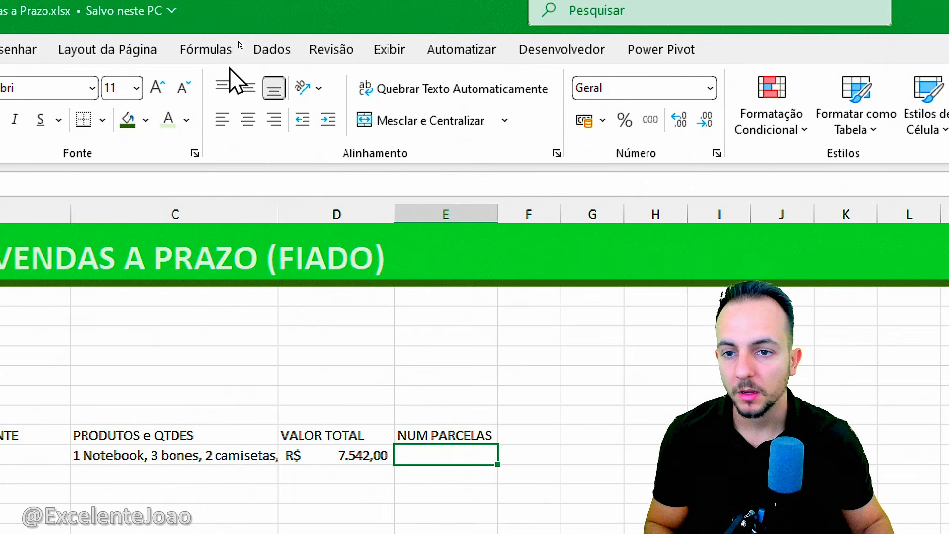
Open data validation for E11 and set the allowed values to Lista.
left_click(269, 47)
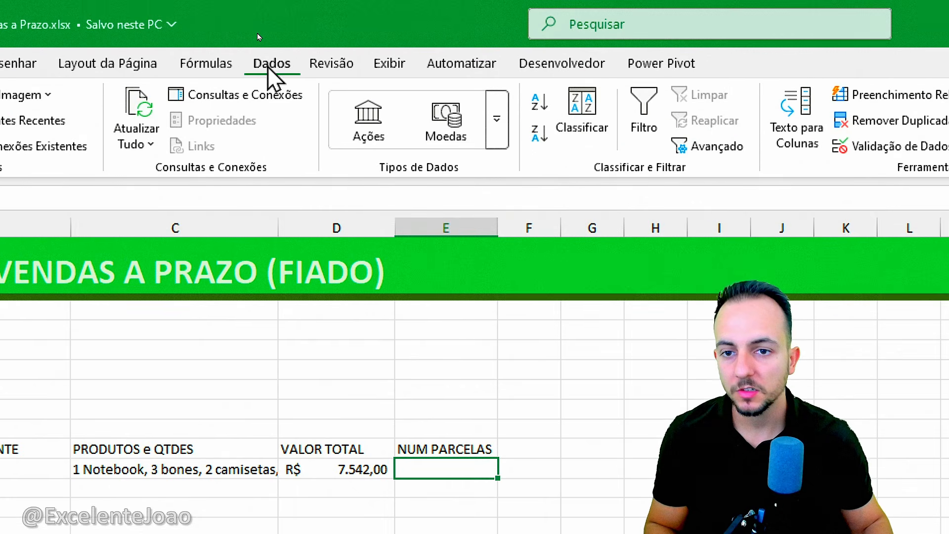
left_click(769, 147)
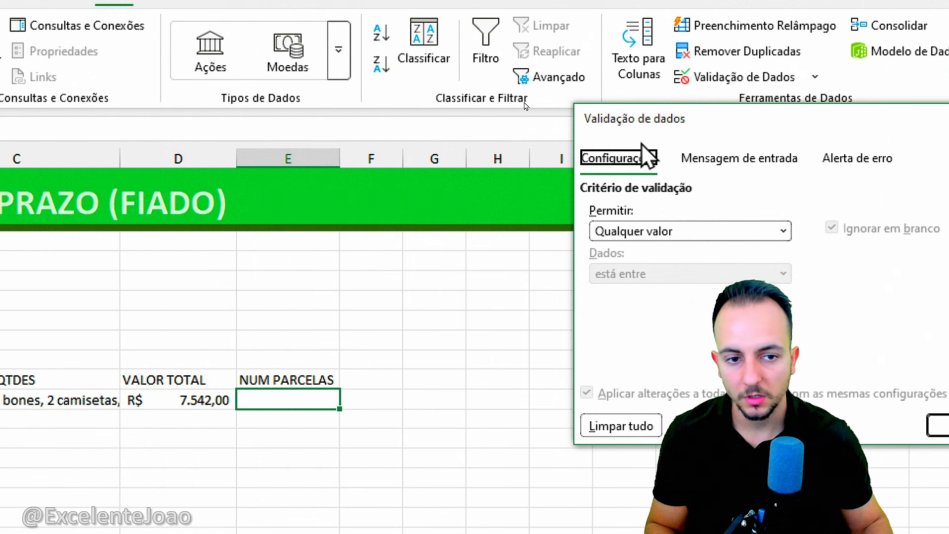
left_click_drag(577, 187, 354, 184)
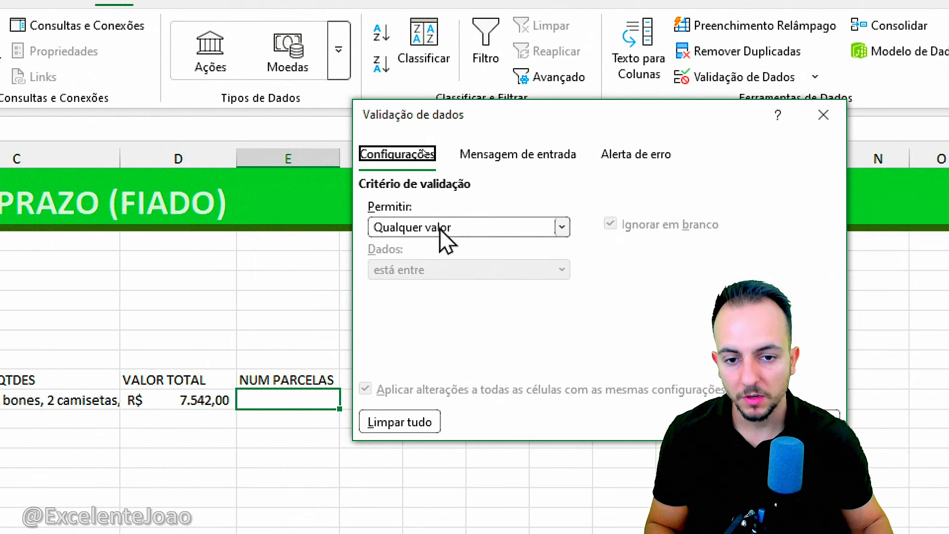
left_click(374, 297)
left_click(410, 325)
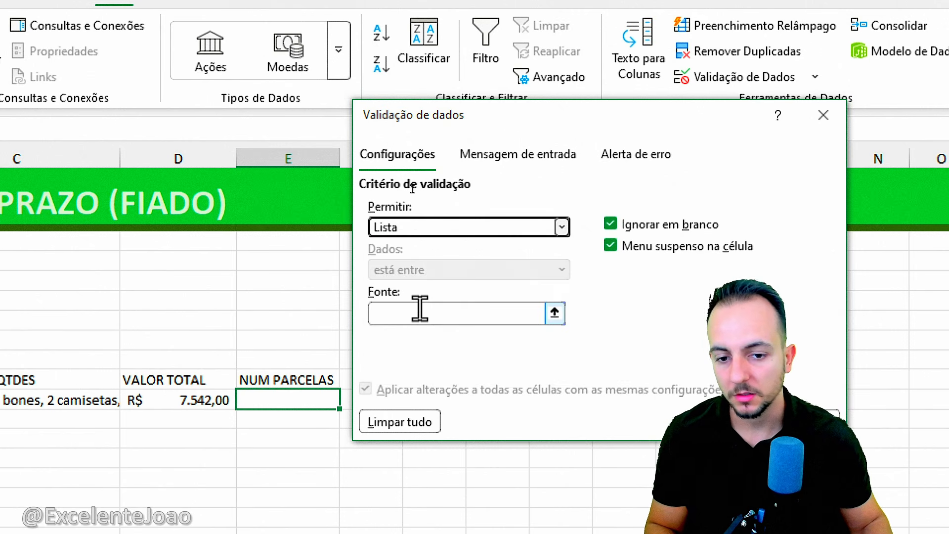
mouse_move(401, 288)
left_mouse_down()
mouse_move(336, 319)
mouse_move(383, 272)
left_mouse_up()
key("Escape")
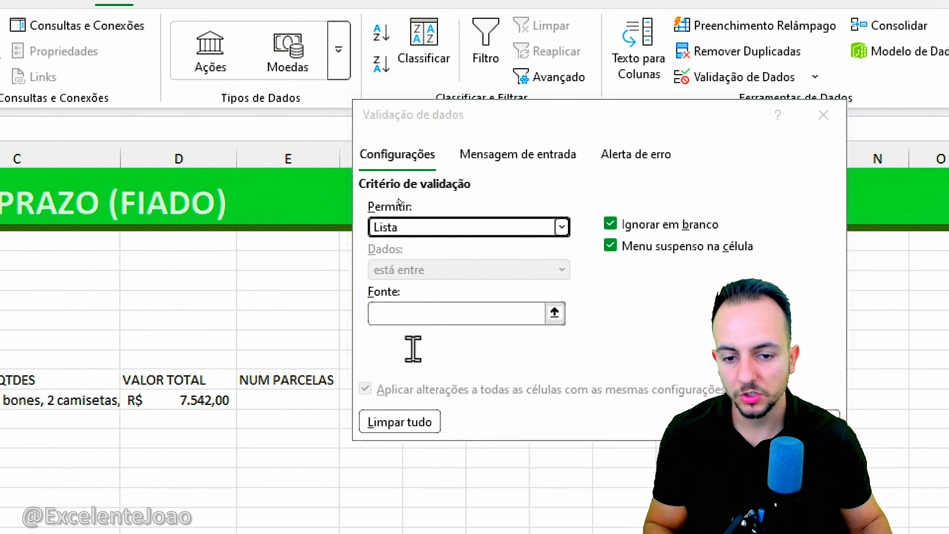
Set the validation list's source to 1;2;3;4;5;6 and apply it to E11.
left_click(401, 313)
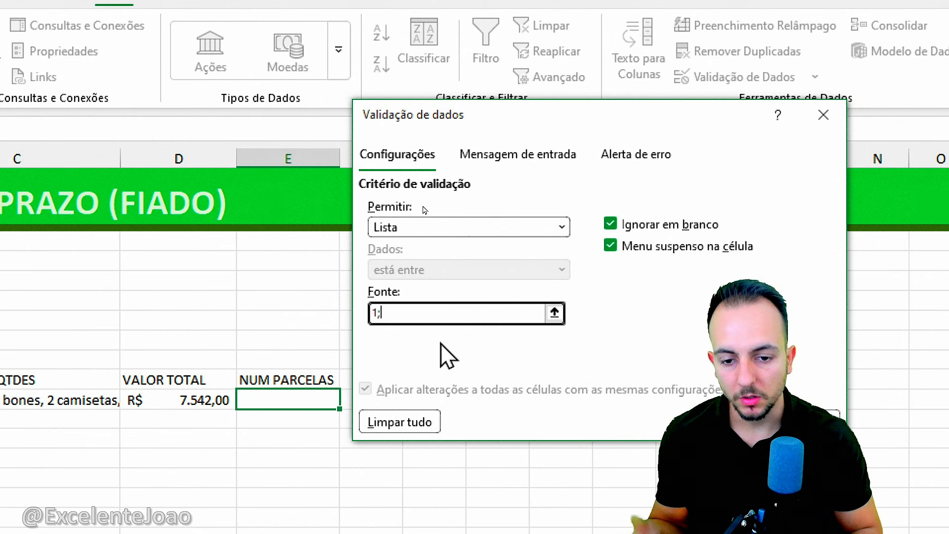
left_click_drag(430, 370, 396, 437)
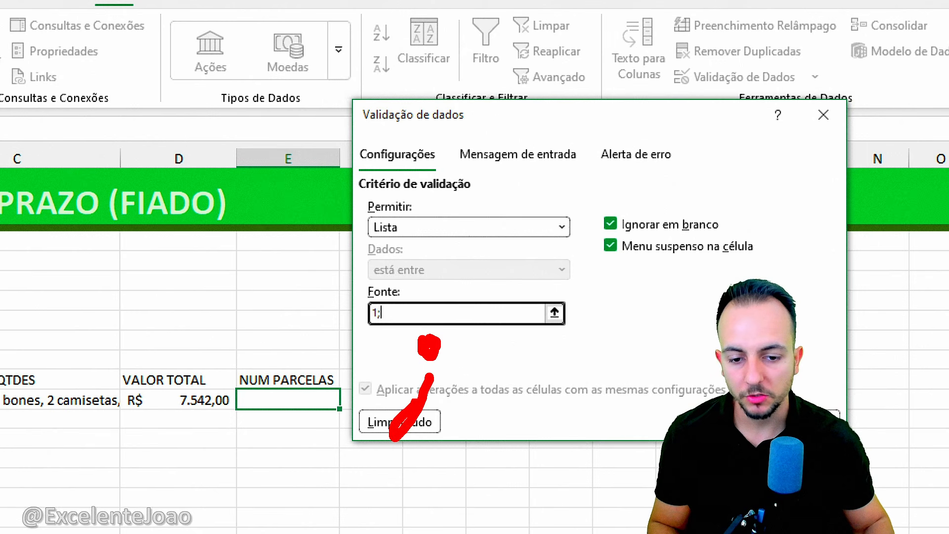
key("Escape")
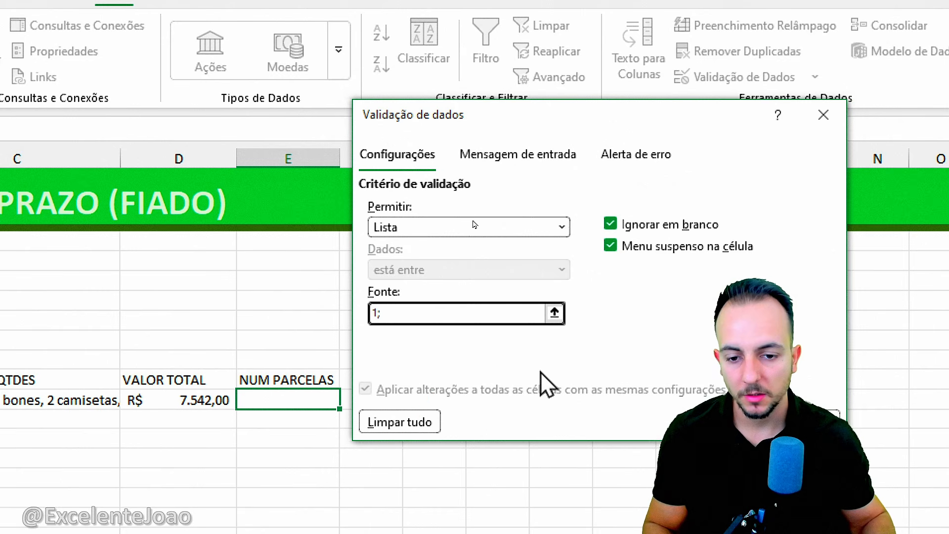
type("2")
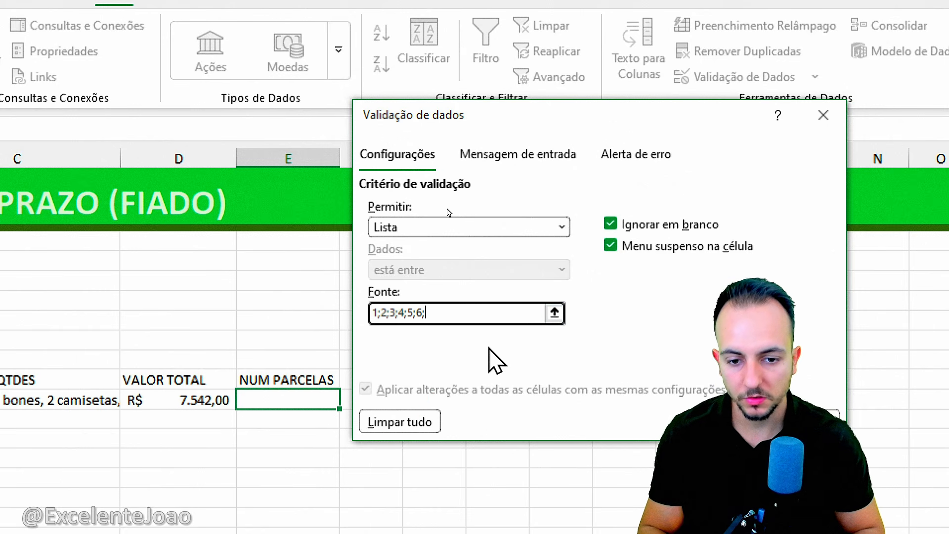
type(";3;4;5;6;")
key("BackSpace")
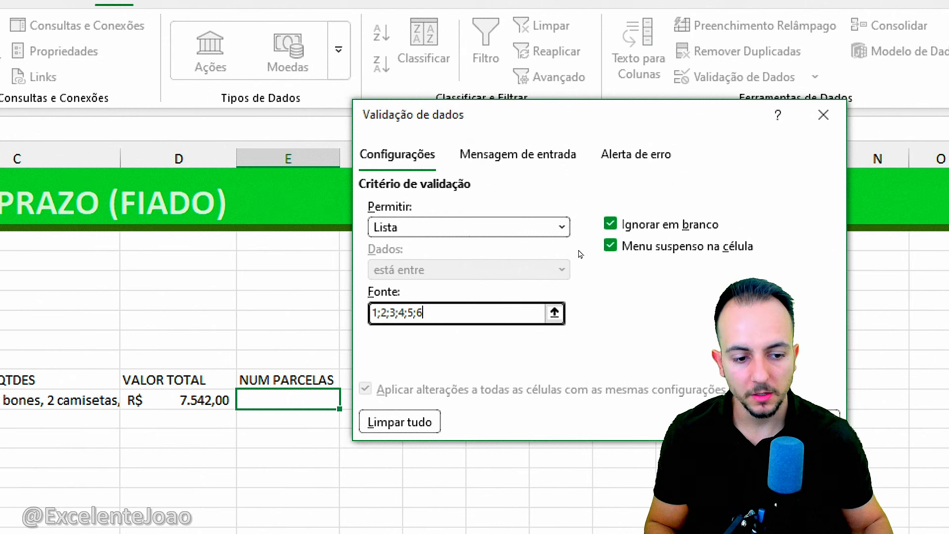
key("Return")
Choose 4 installments from the drop-down list in E11.
left_click(348, 399)
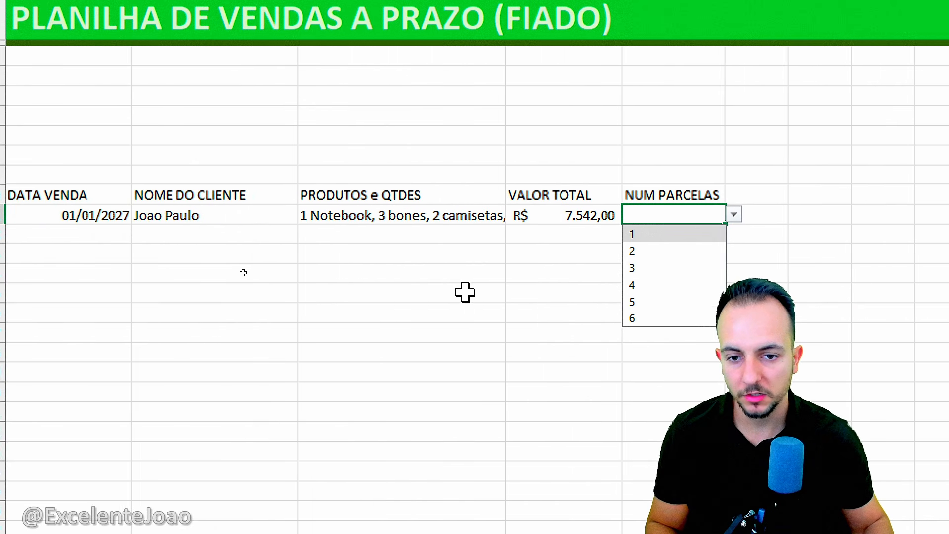
left_click(688, 285)
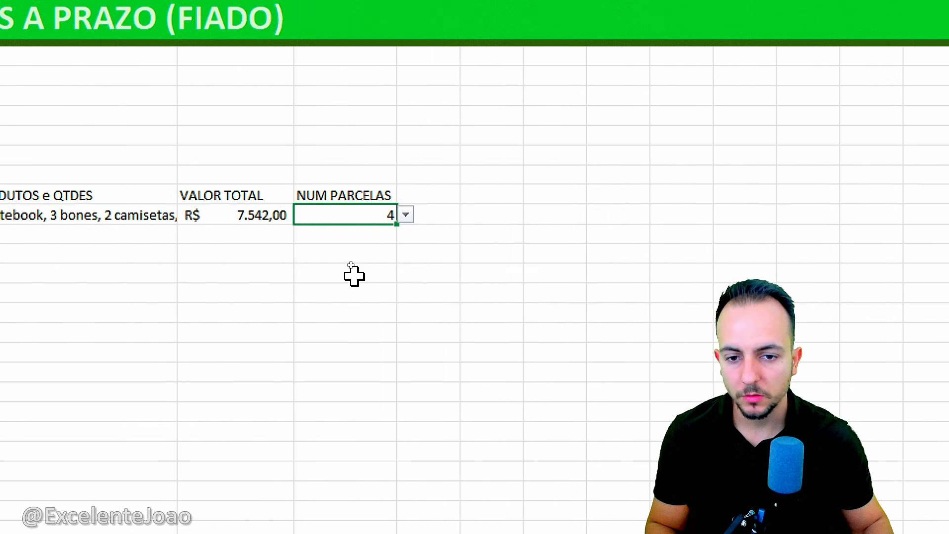
left_click(354, 276)
Enter the column header "R$ PARCELA" in F10.
left_click(426, 198)
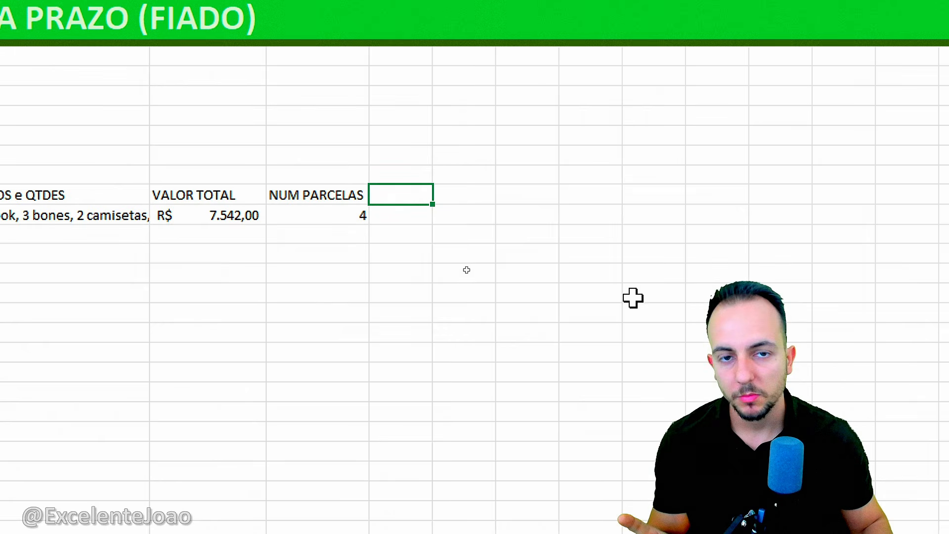
left_click_drag(223, 240, 258, 234)
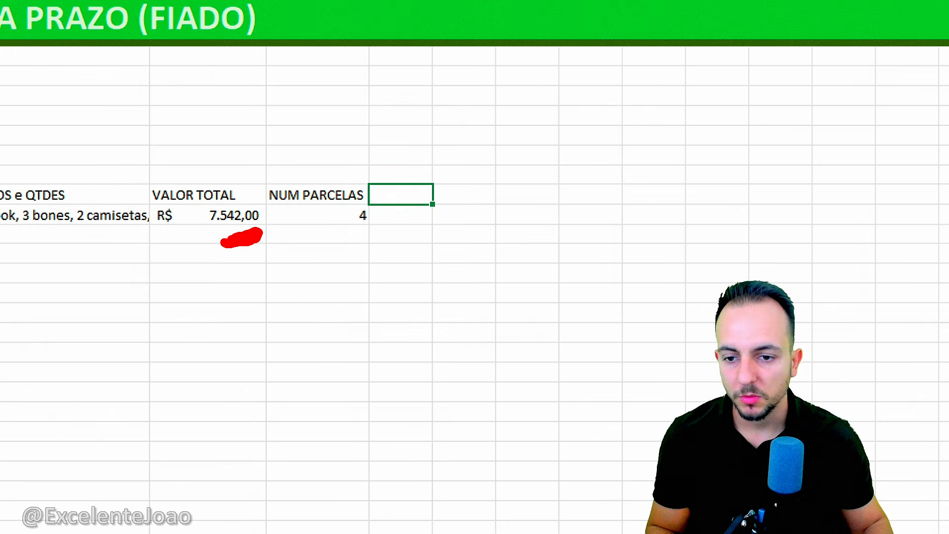
left_click_drag(367, 232, 346, 241)
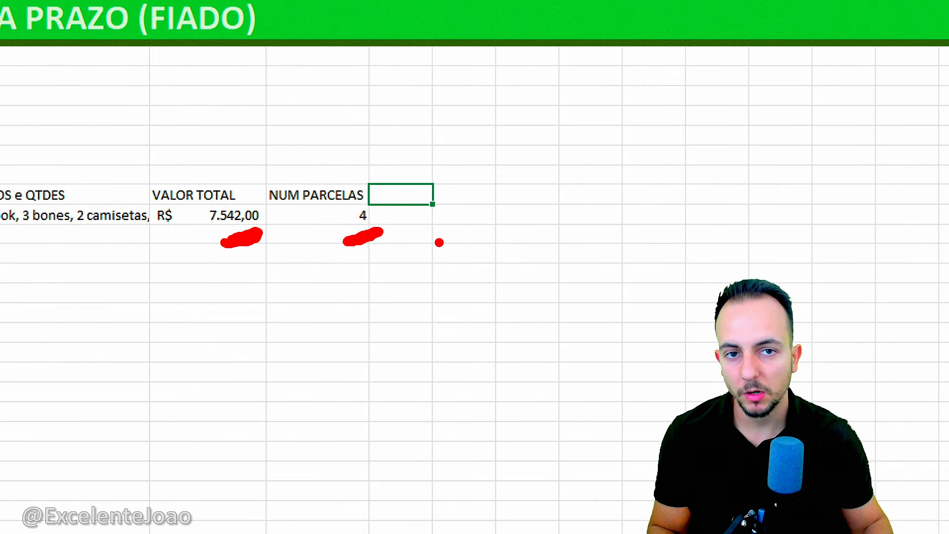
key("Escape")
type("R$")
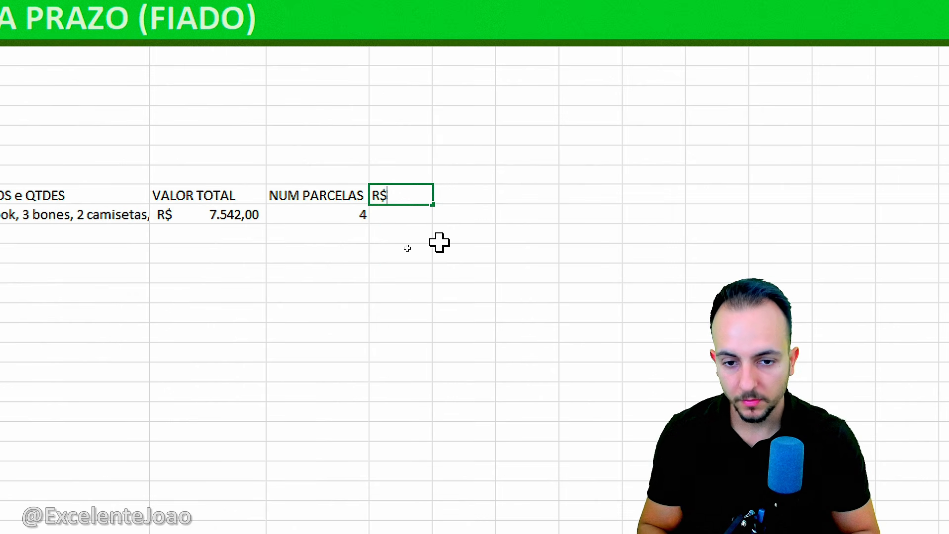
type(" PARCELA")
key("Return")
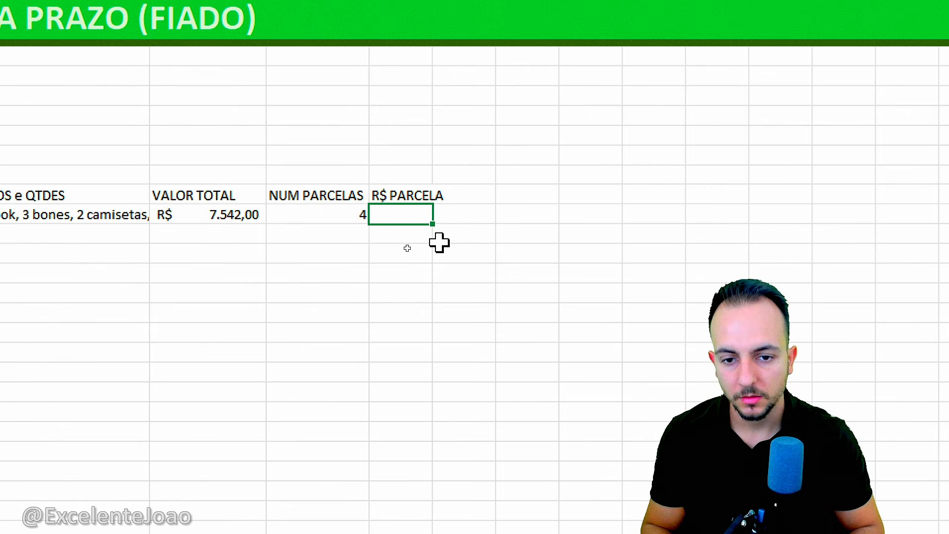
Calculate the installment value in F11 with the formula =D11/E11 and widen column F.
type("=")
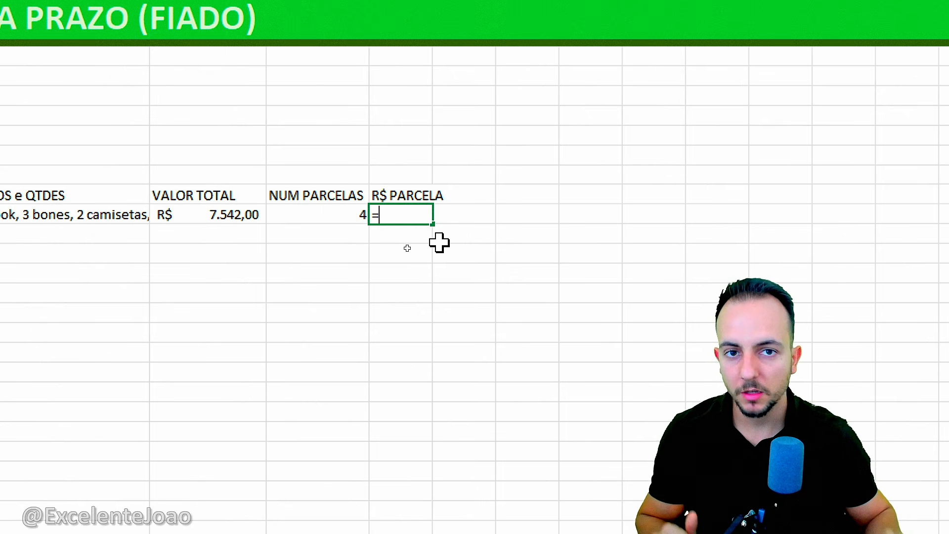
left_click(231, 217)
type("/")
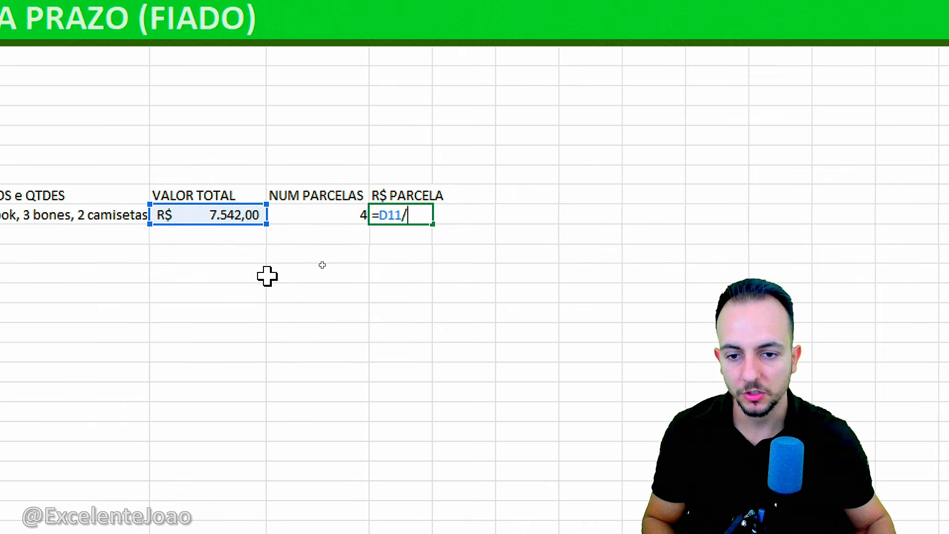
left_click(332, 213)
key("Return")
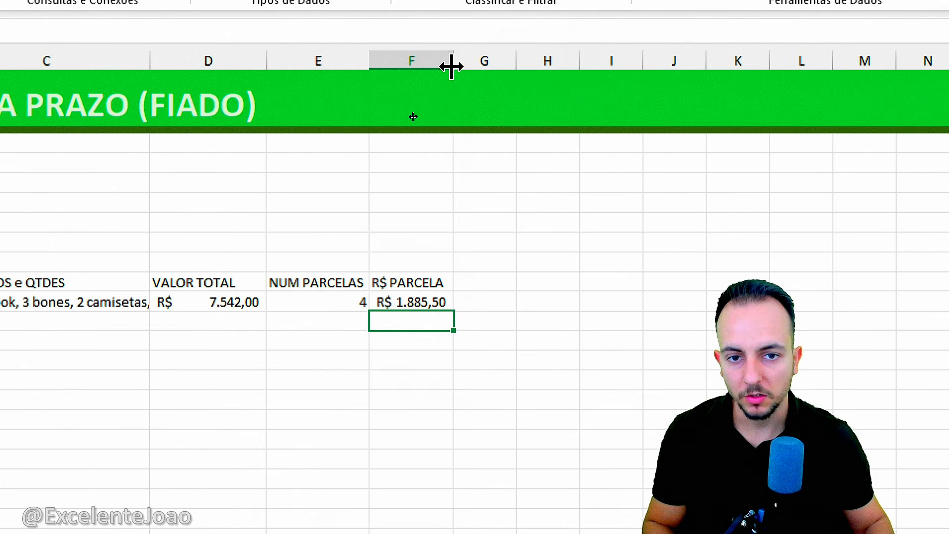
left_click_drag(453, 63, 480, 71)
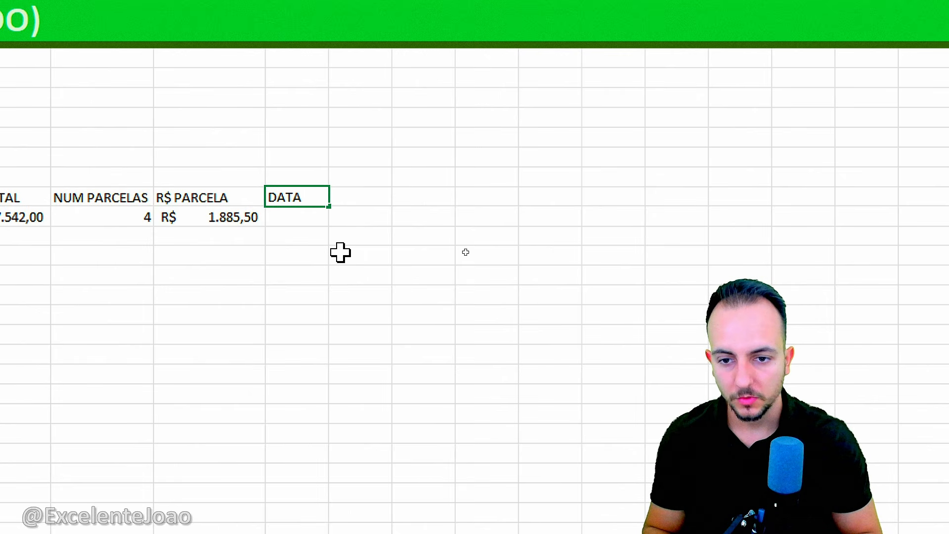
Enter the column header "DATA PGTO 1" in G10 and widen column G to fit it.
type("PGT")
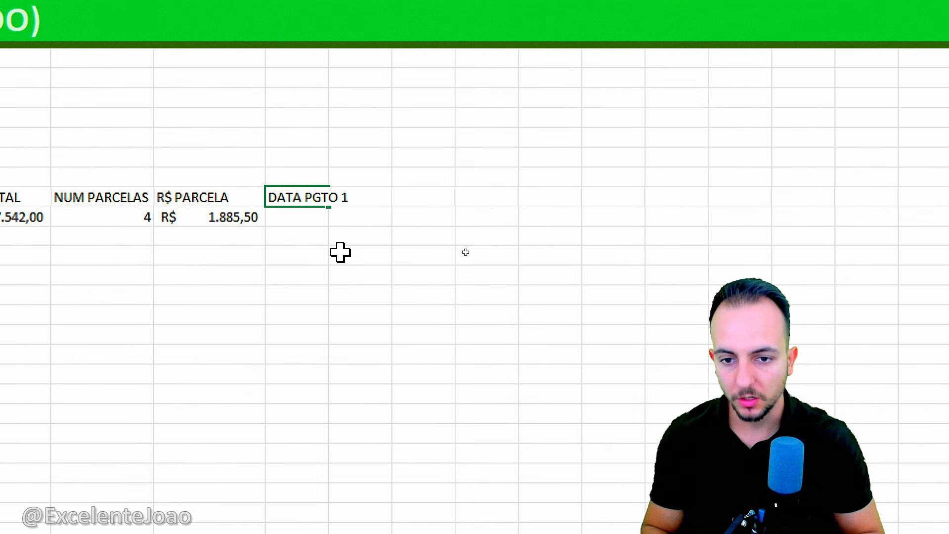
type("O 1")
key("Return")
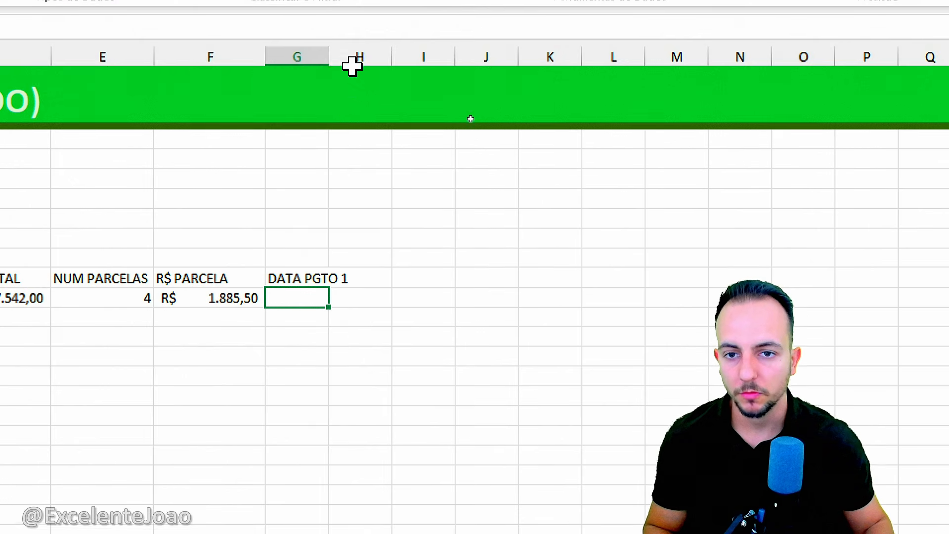
left_click_drag(329, 65, 383, 65)
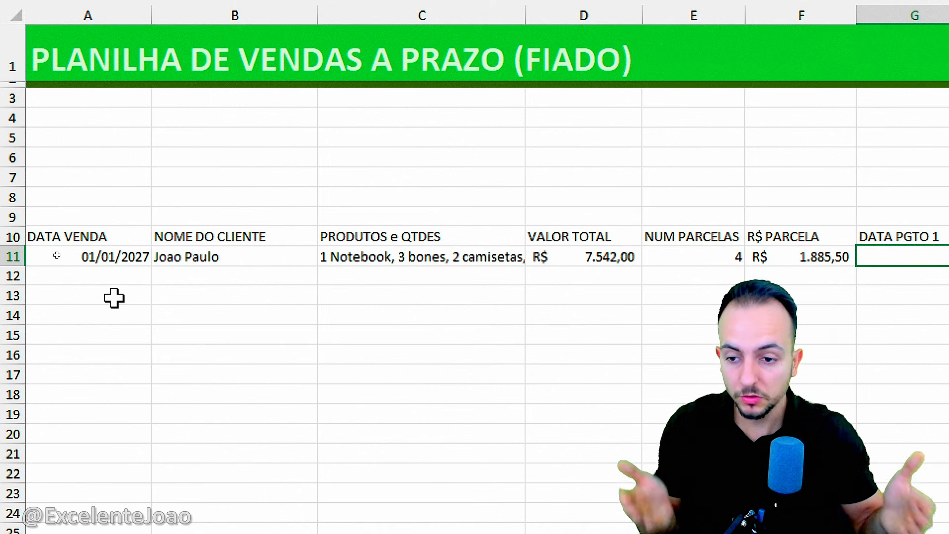
Enter the first payment date 01/01/2027 in G11.
mouse_move(39, 185)
left_mouse_down()
mouse_move(77, 221)
mouse_move(146, 324)
left_mouse_up()
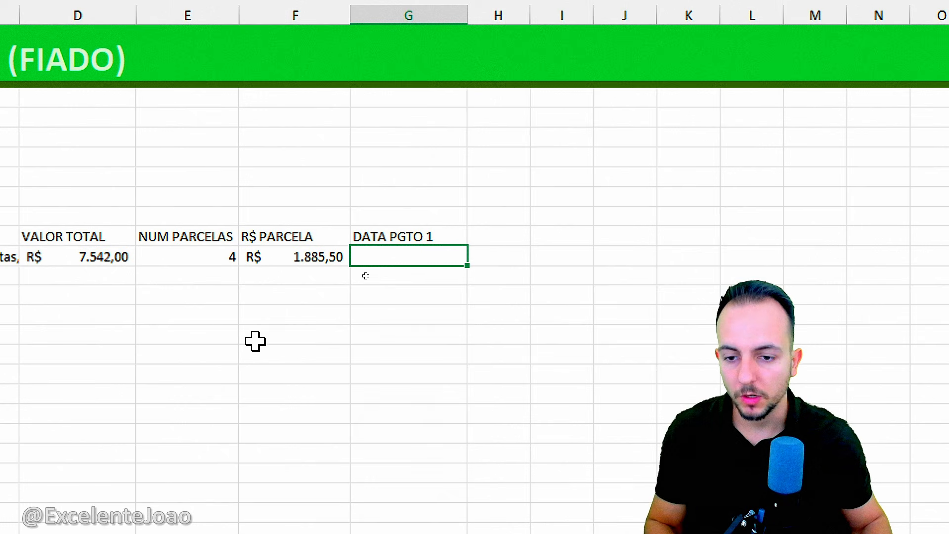
scroll(110, 299, "left", 5)
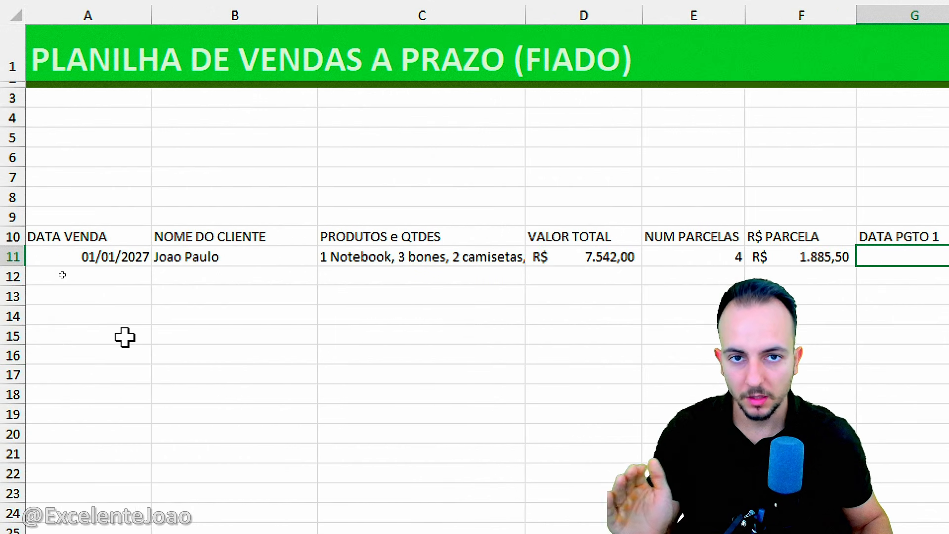
scroll(559, 405, "right", 5)
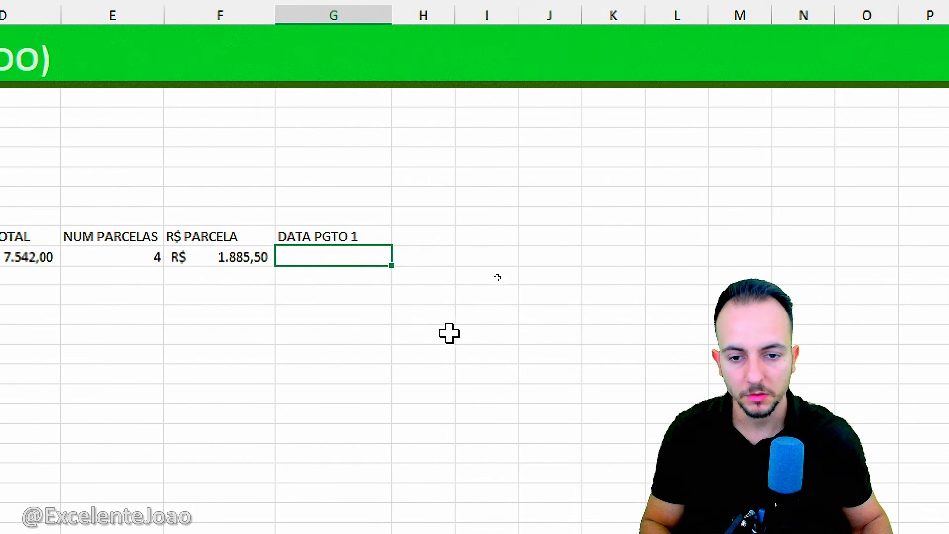
type("01/01/2027")
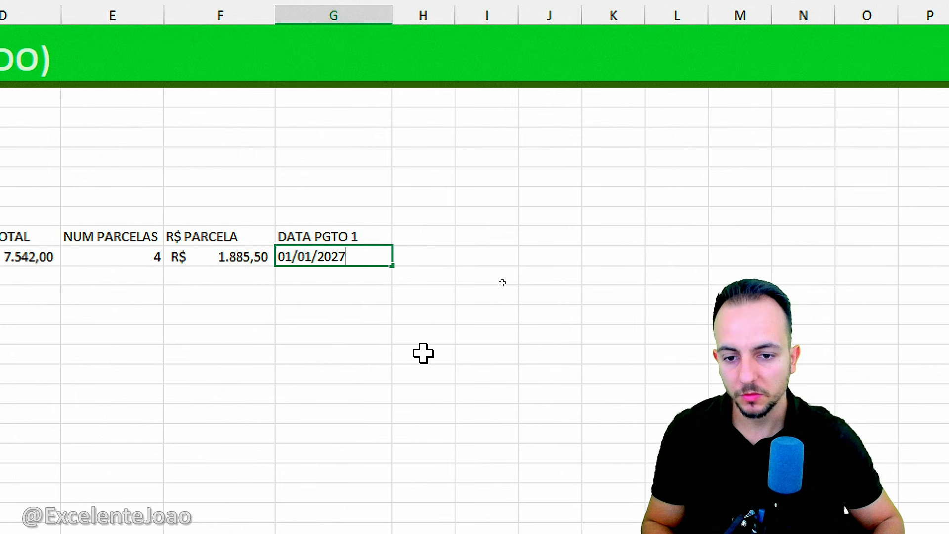
key("Return")
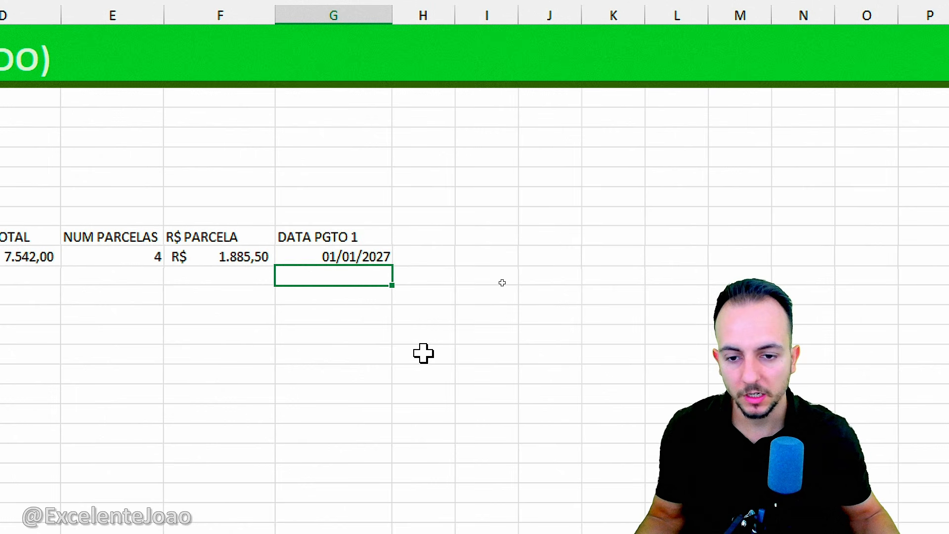
left_click(423, 239)
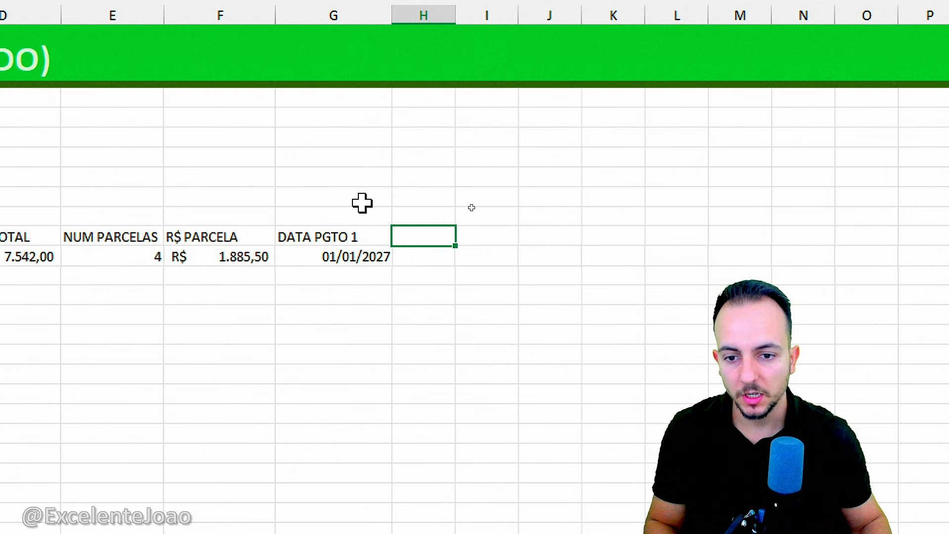
left_click_drag(362, 199, 363, 316)
left_click_drag(427, 198, 426, 296)
left_click_drag(495, 197, 495, 295)
left_click_drag(616, 235, 621, 278)
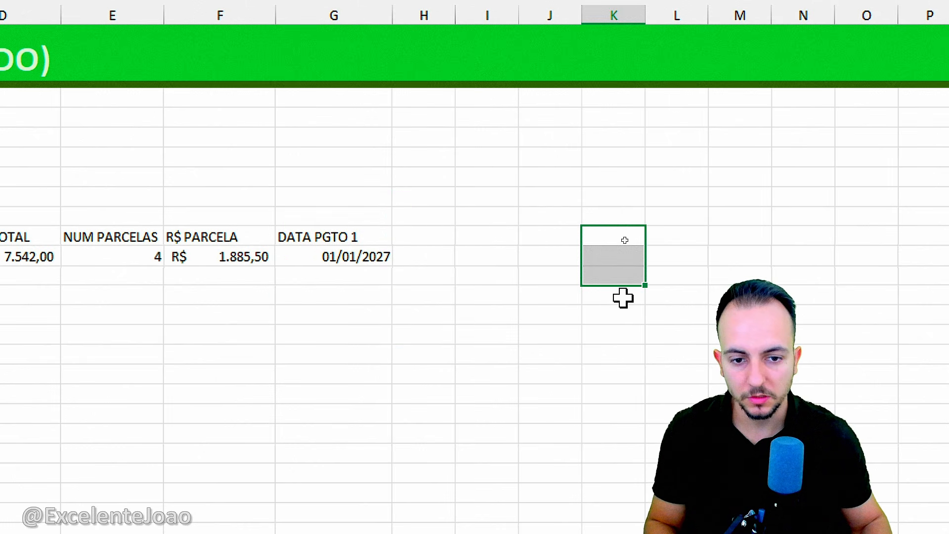
left_click_drag(740, 216, 741, 256)
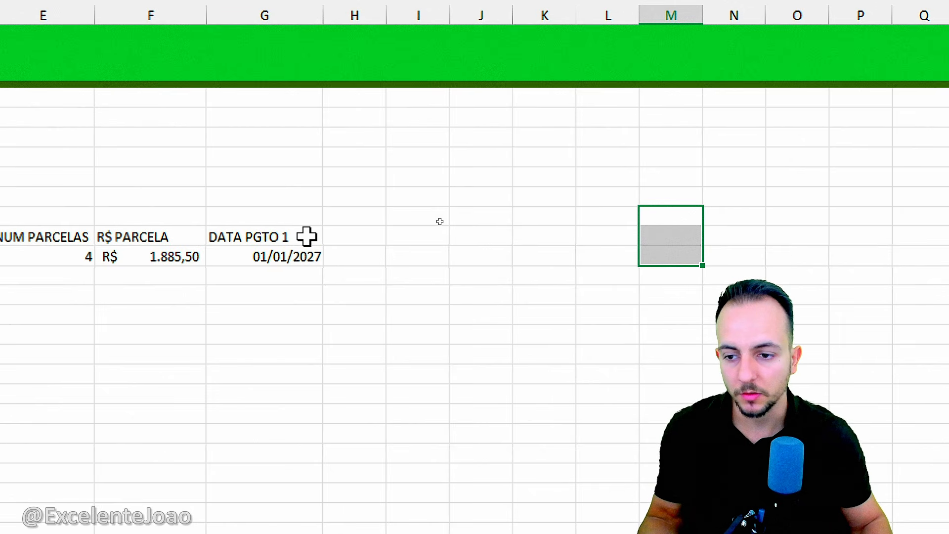
left_click(257, 254)
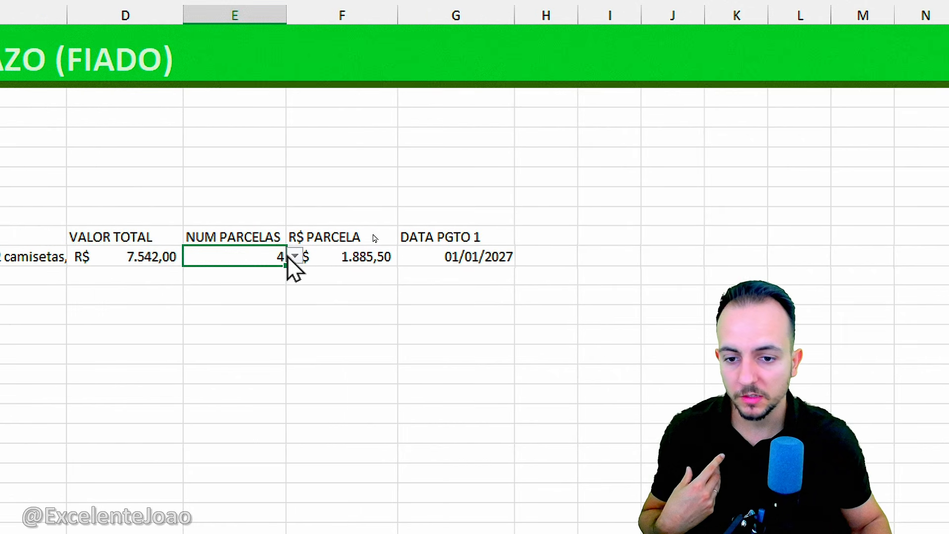
left_click(295, 256)
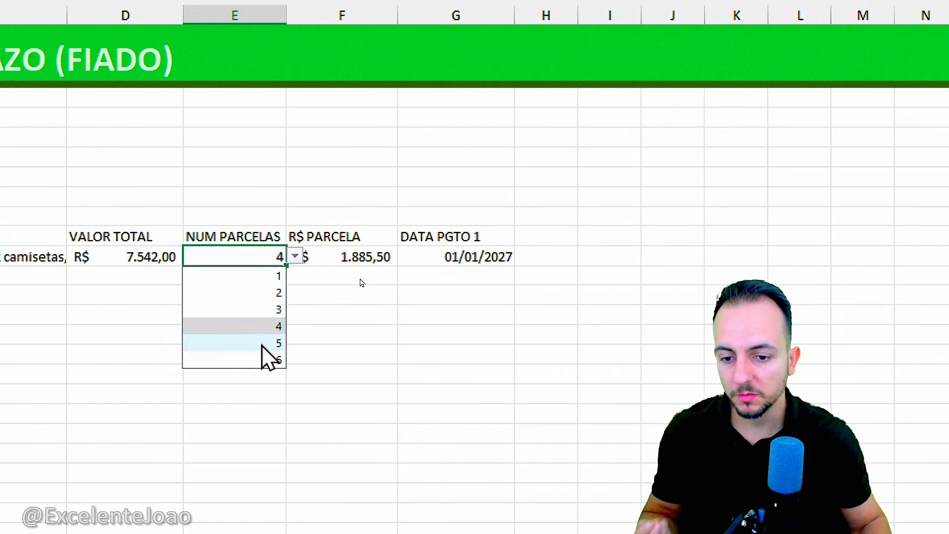
left_click(409, 314)
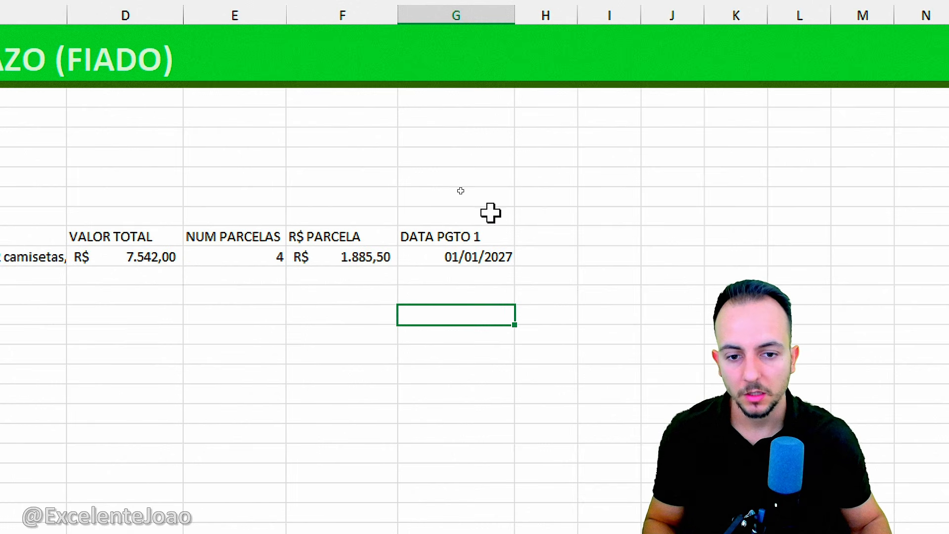
Fill the DATA PGTO 1 header from G10 across to L10 as a series ending at DATA PGTO 6.
left_click(494, 237)
mouse_move(400, 206)
left_mouse_down()
mouse_move(509, 251)
mouse_move(388, 219)
left_mouse_up()
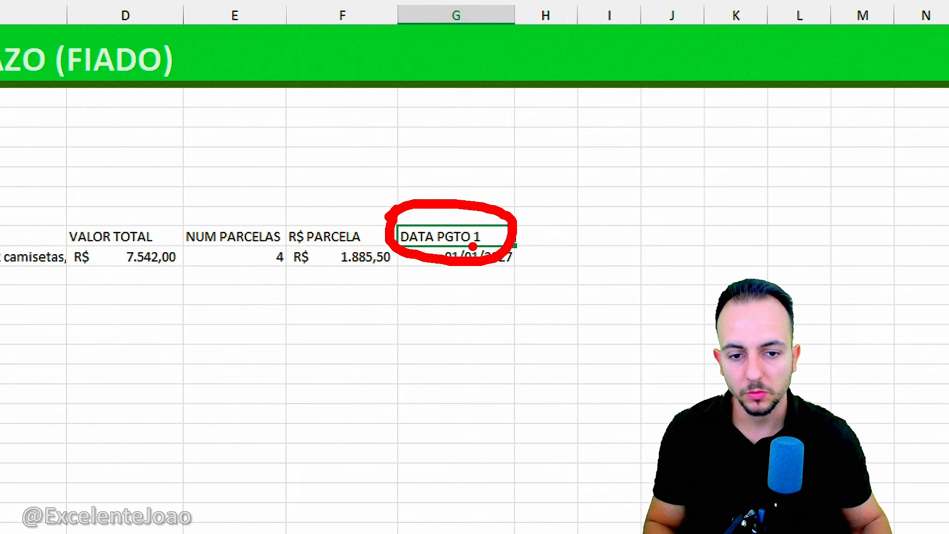
key("Escape")
key("ctrl+2")
left_click_drag(511, 232, 497, 238)
left_click_drag(517, 281, 615, 284)
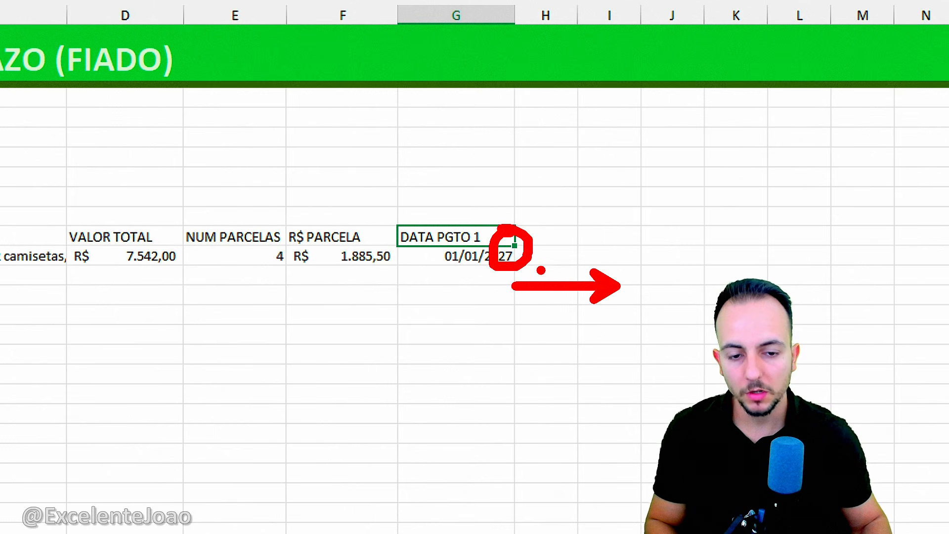
key("Escape")
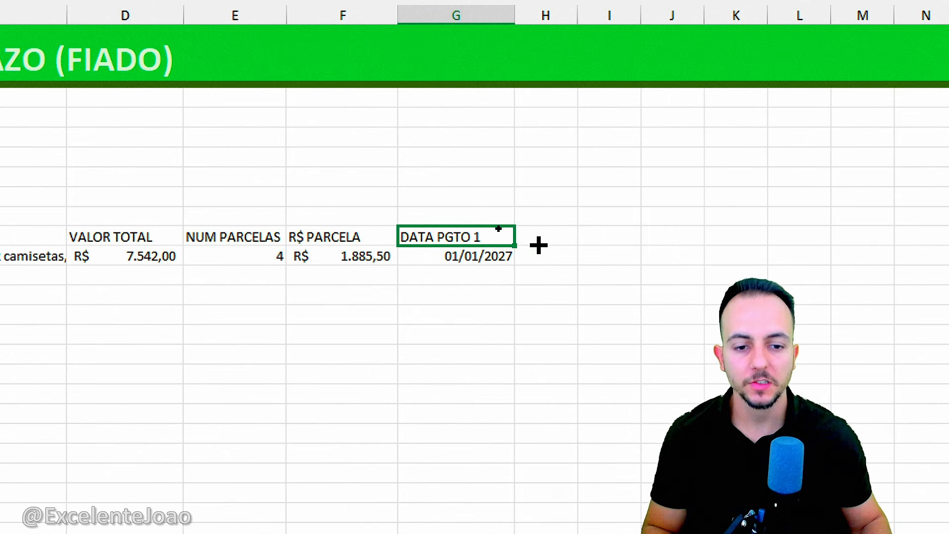
left_click_drag(545, 248, 811, 233)
scroll(844, 278, "right", 2)
left_click(458, 339)
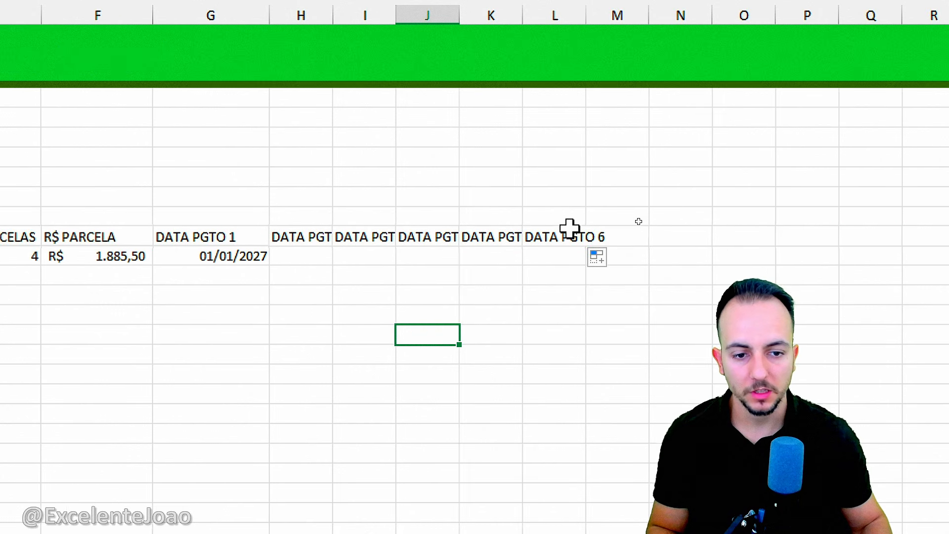
Give columns G through L one equal width that fits the DATA PGTO headers.
left_click_drag(233, 12, 575, 17)
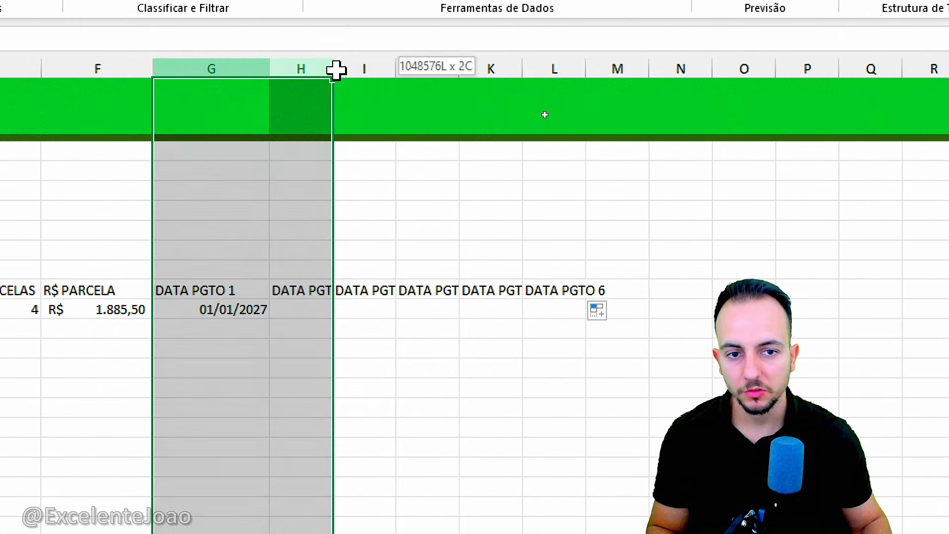
left_click_drag(575, 69, 575, 69)
left_click_drag(268, 68, 247, 80)
left_click(300, 371)
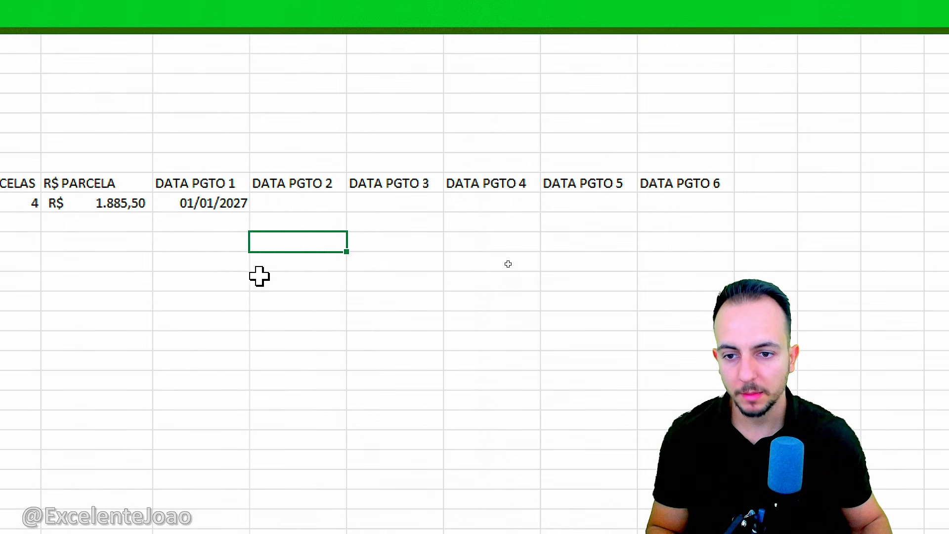
Enter the payment dates 04/02/2027 in H11 and 03/03/2027 in I11.
left_click_drag(298, 200, 335, 201)
left_click_drag(379, 201, 426, 201)
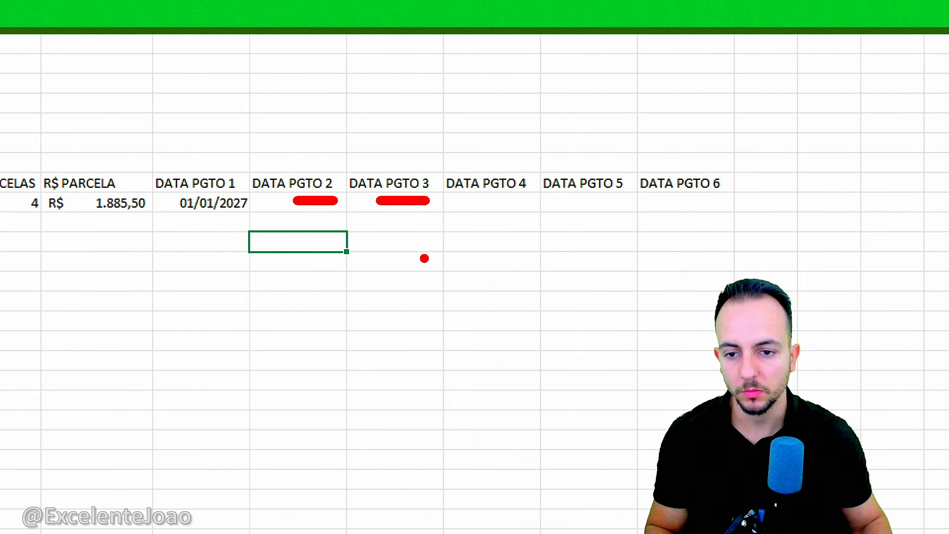
key("Escape")
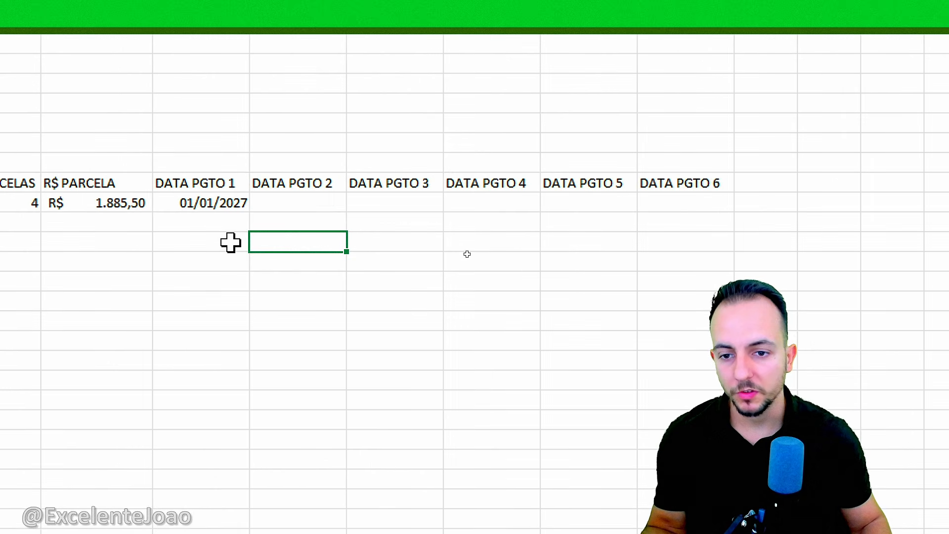
left_click(290, 204)
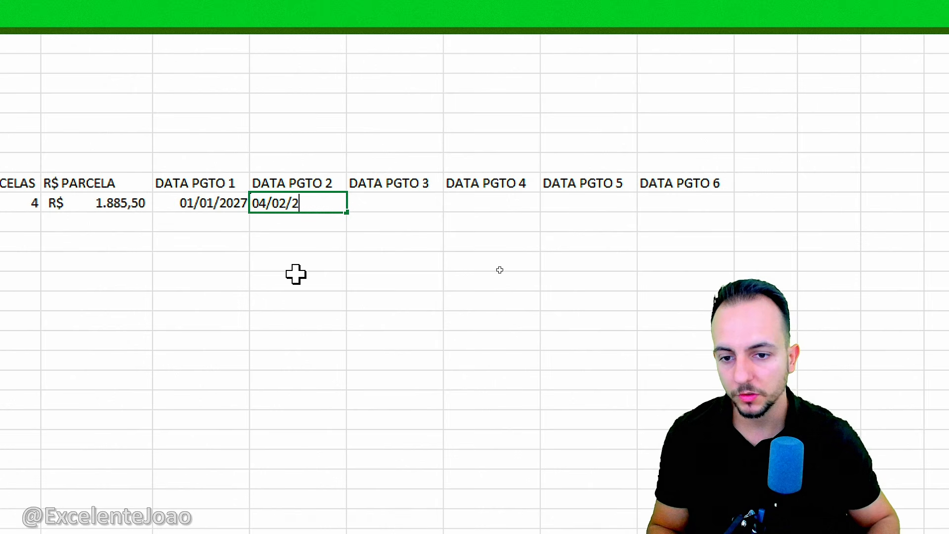
type("04/02/2027")
key("Return")
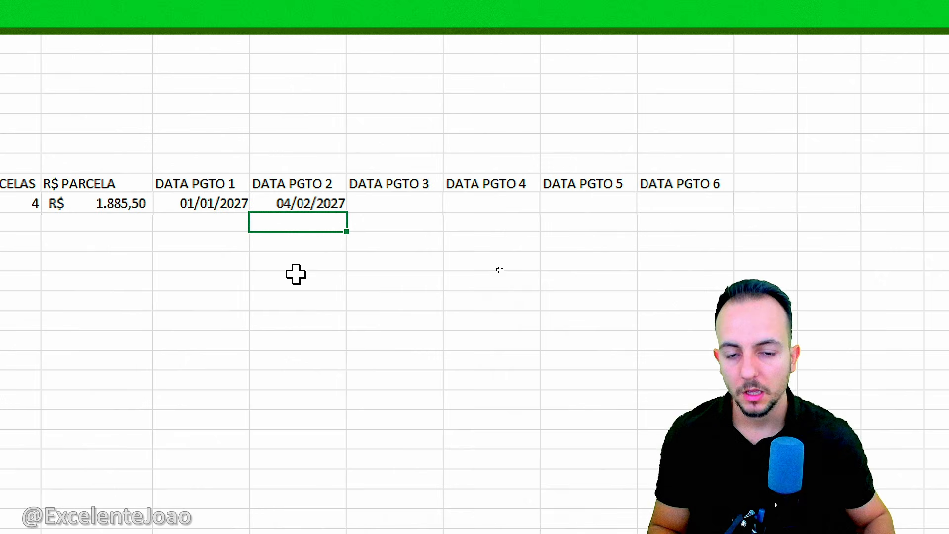
left_click(417, 202)
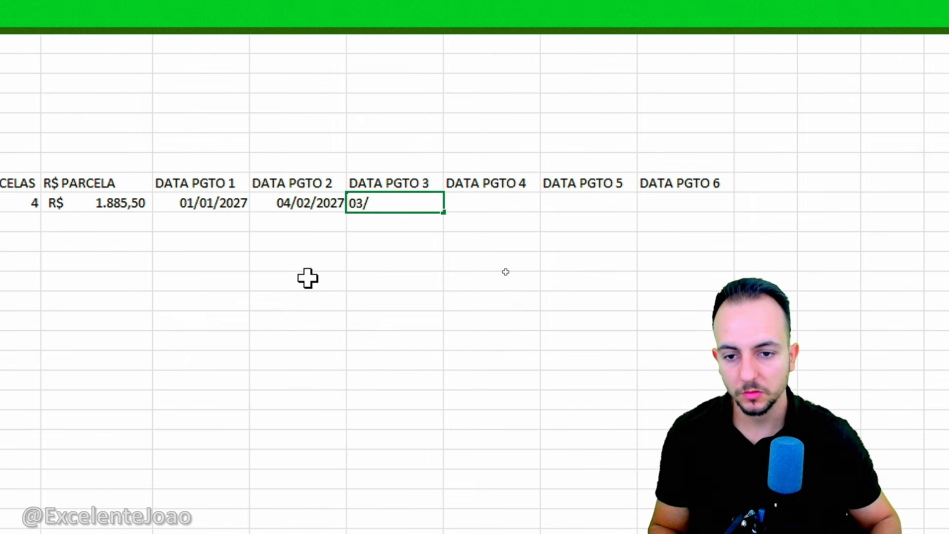
type("03/03/2027")
key("Return")
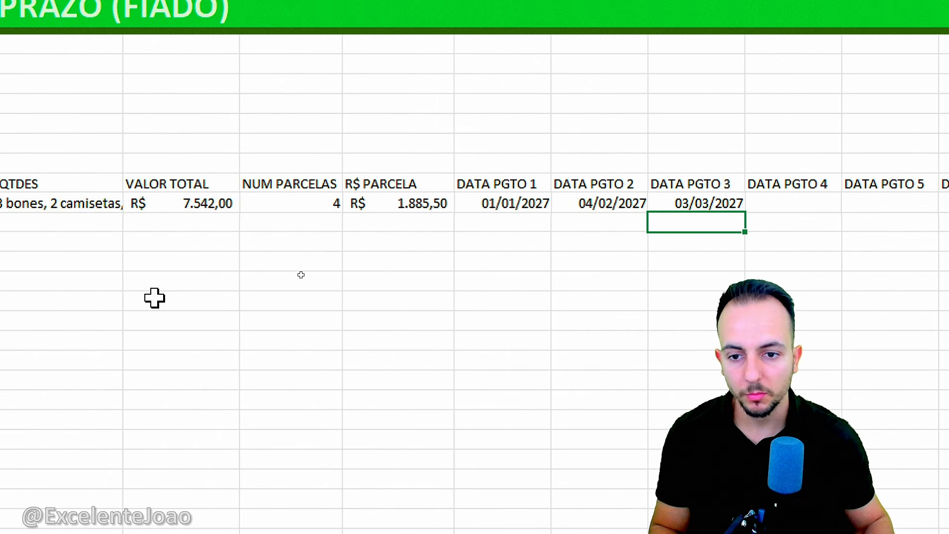
left_click_drag(340, 186, 349, 176)
left_click_drag(499, 229, 541, 228)
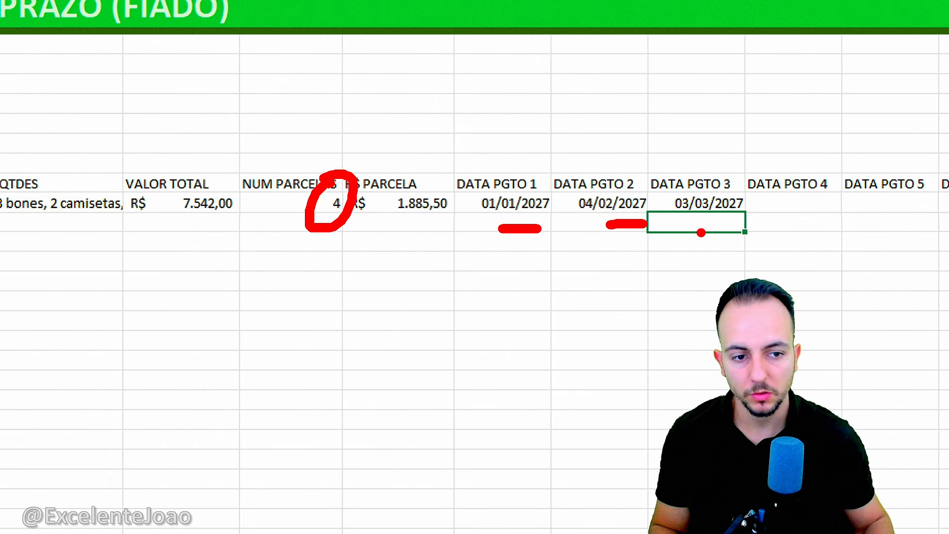
key("Escape")
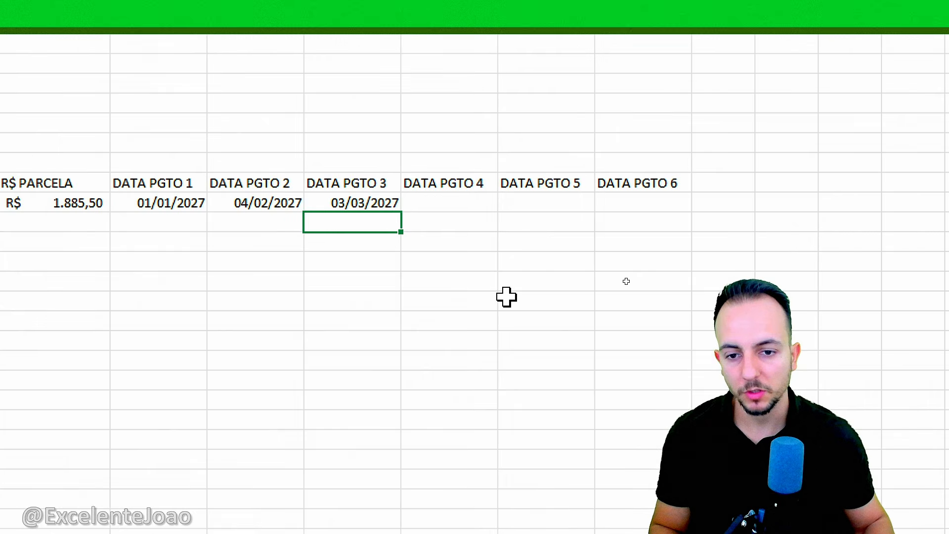
key("ctrl+4")
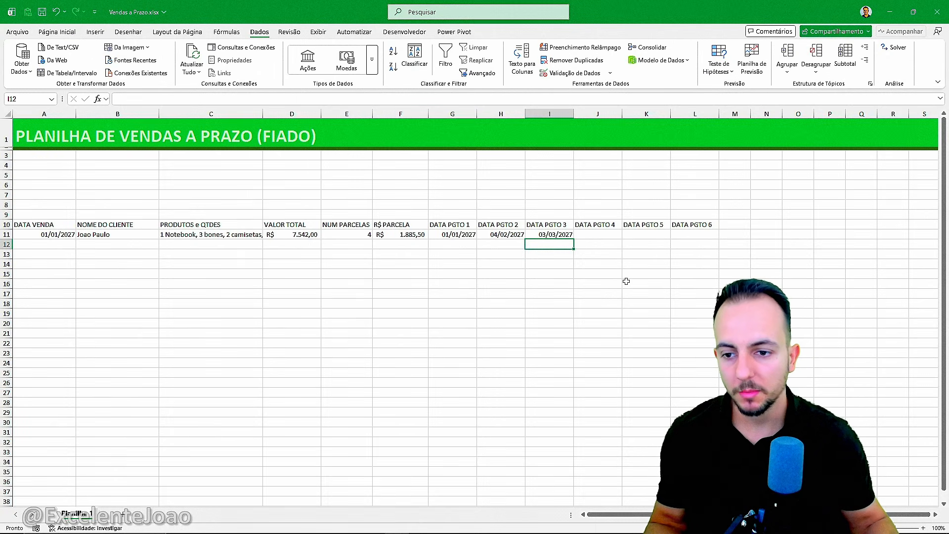
key("ctrl+4")
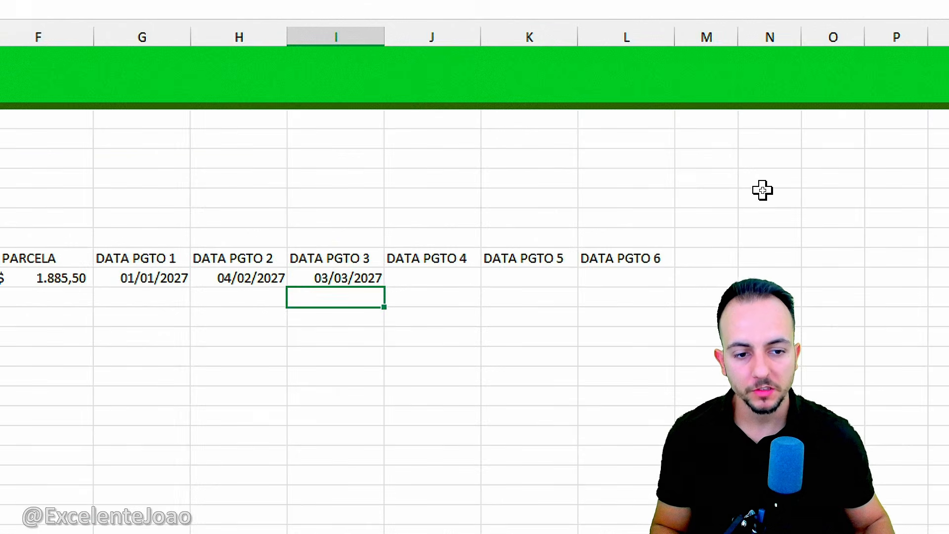
Enter the headers PARCELAS PAGAS in M10 and VALOR PAGO in N10.
left_click(736, 225)
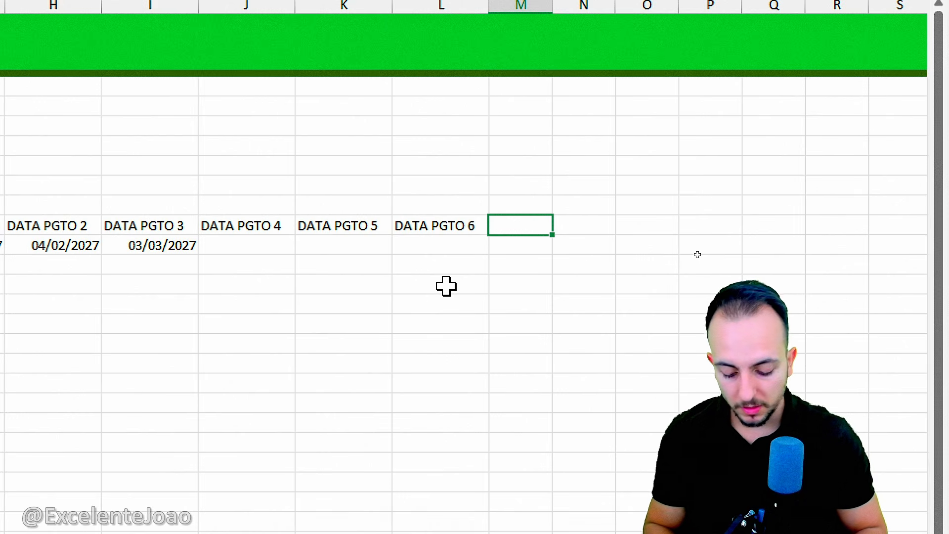
type("CELAS PAGAS")
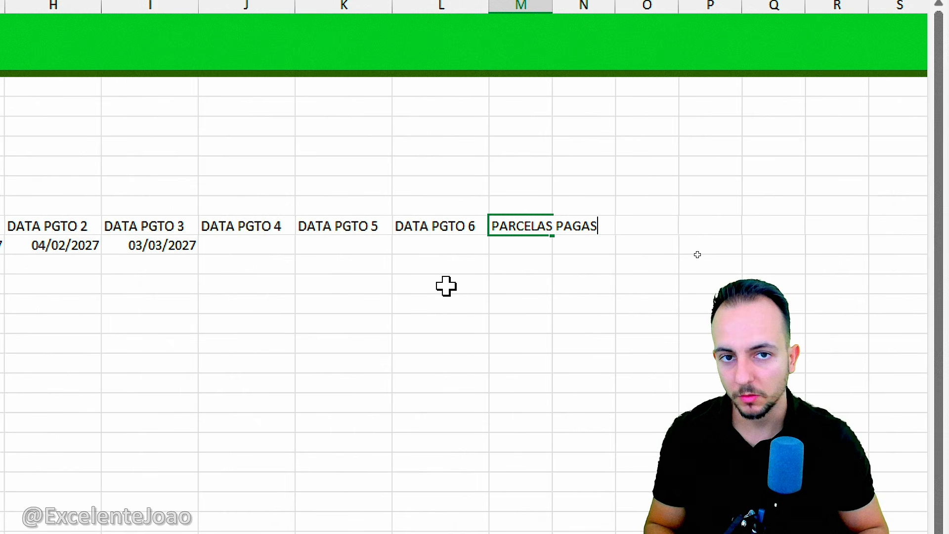
key("Tab")
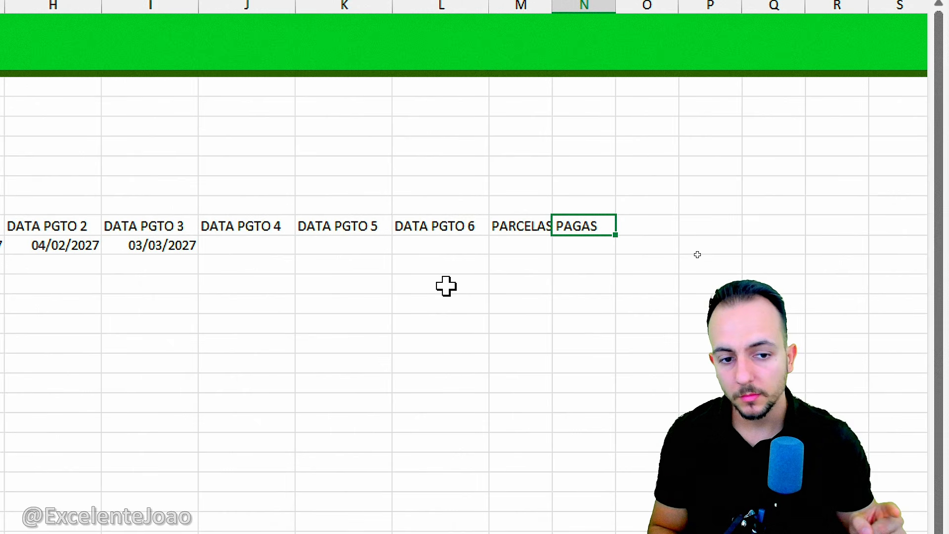
type("VALOR PAGO")
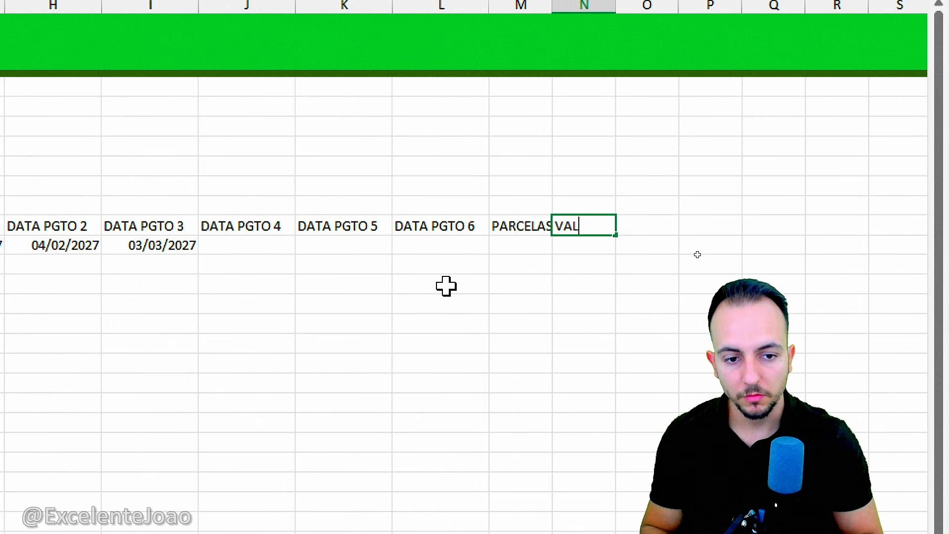
key("Return")
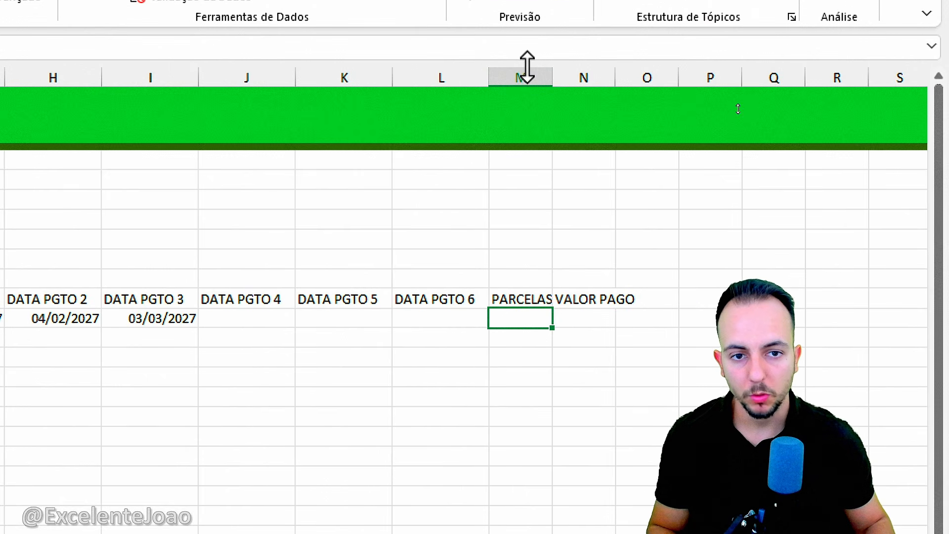
Widen columns M and N to fit the PARCELAS PAGAS and VALOR PAGO headers.
left_click_drag(519, 4, 566, 3)
left_click_drag(553, 74, 612, 75)
left_click(548, 75)
left_click(528, 321)
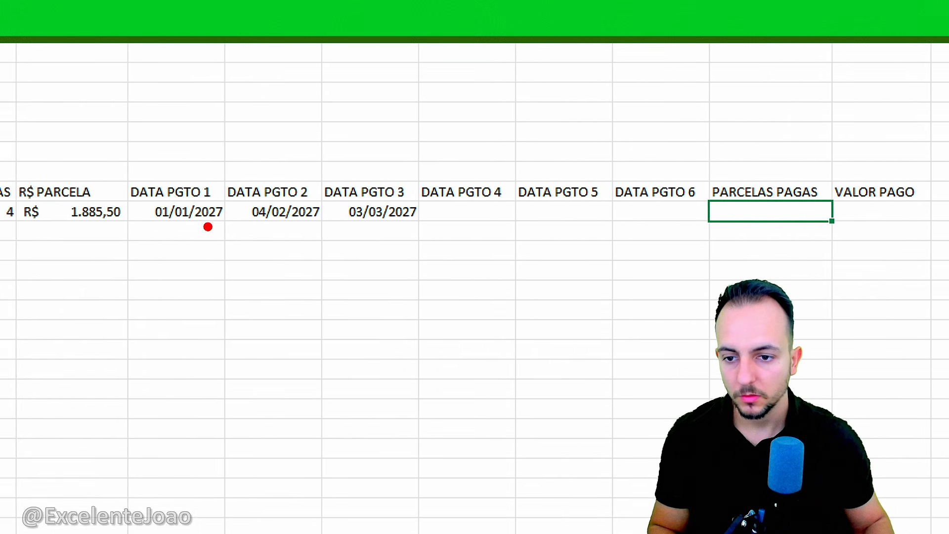
left_click_drag(337, 221, 361, 211)
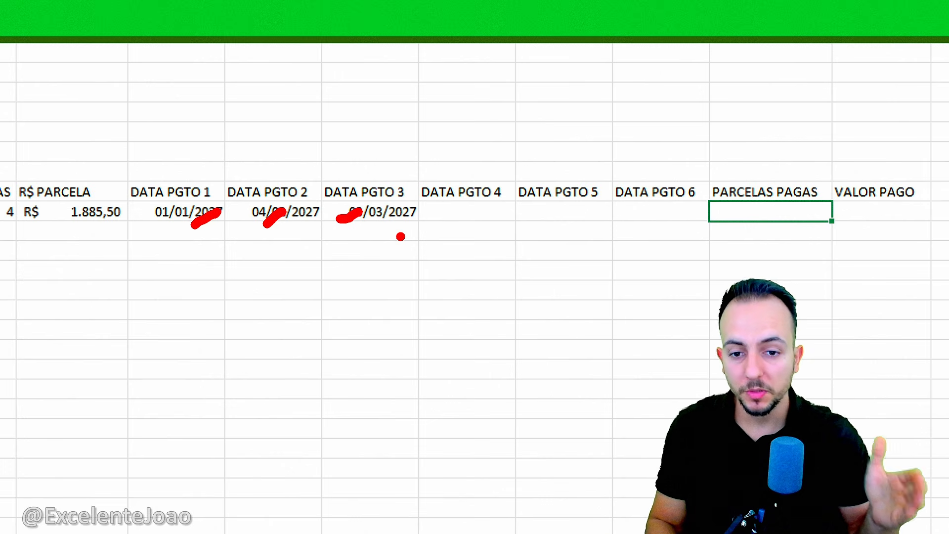
key("Escape")
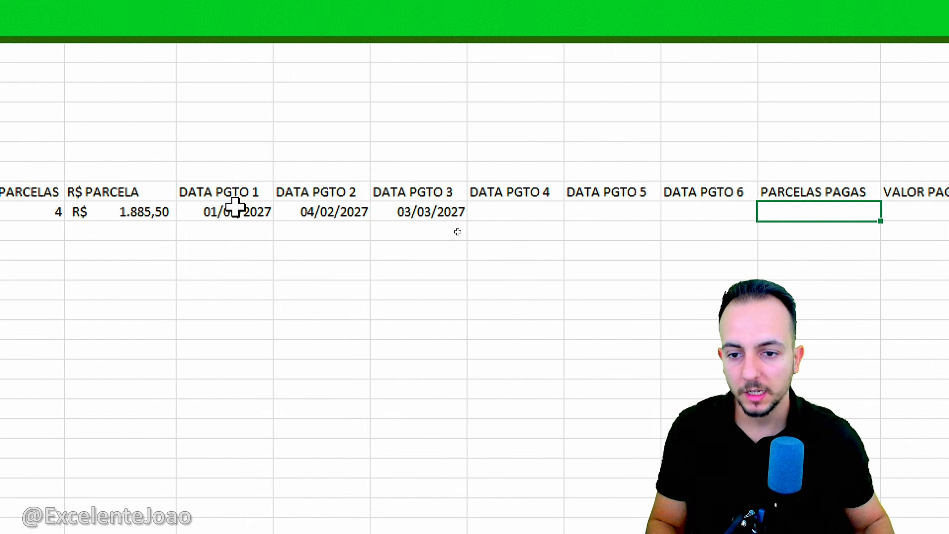
left_click_drag(28, 211, 516, 214)
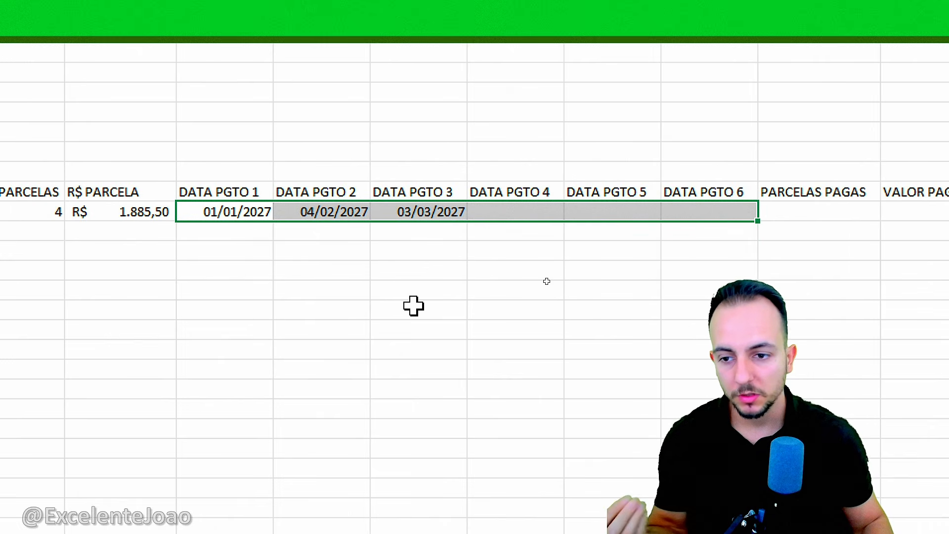
left_click(414, 307)
left_click(522, 211)
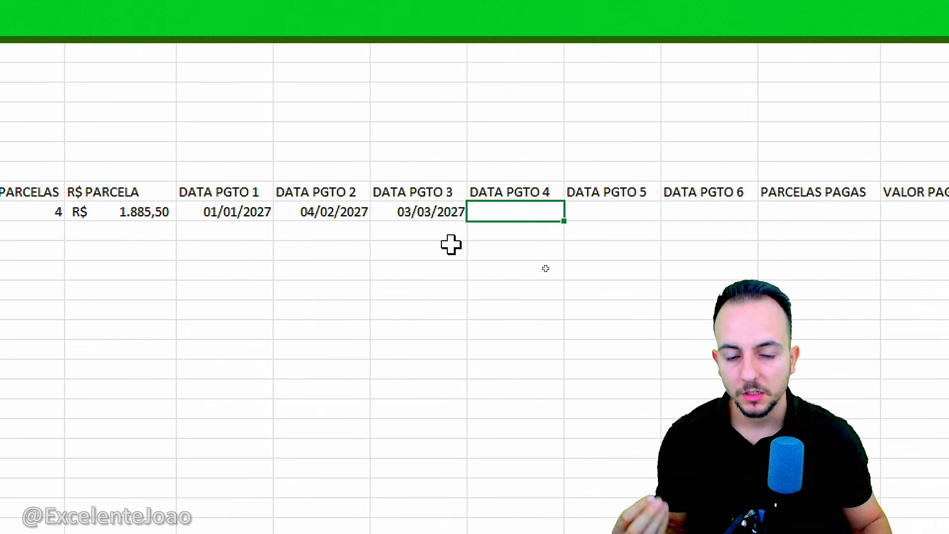
left_click_drag(238, 225, 279, 179)
left_click_drag(324, 224, 359, 173)
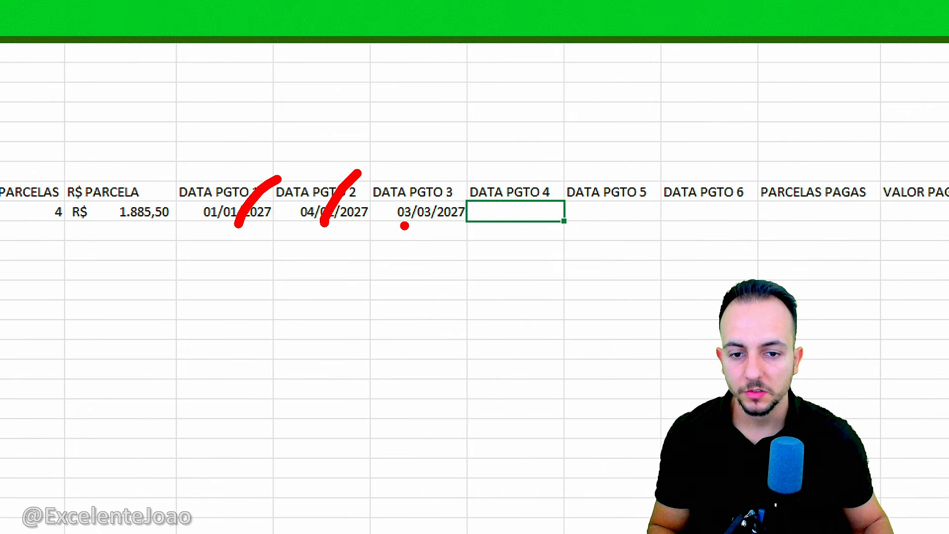
left_click_drag(405, 227, 434, 174)
left_click_drag(476, 230, 505, 173)
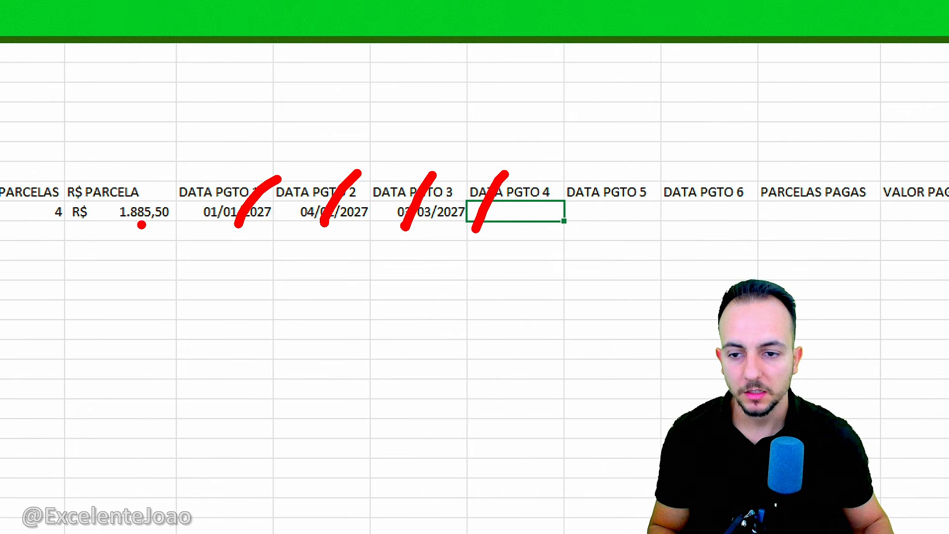
left_click_drag(73, 174, 87, 185)
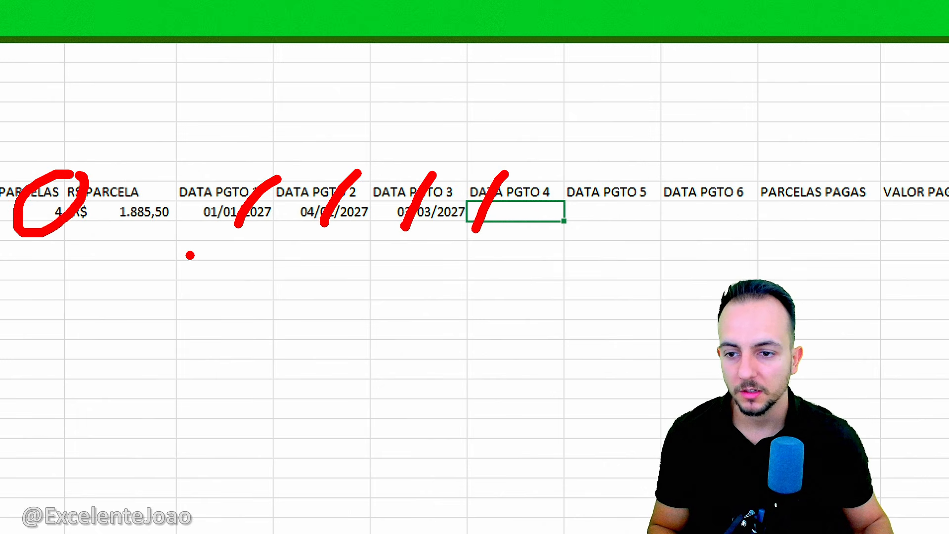
key("Escape")
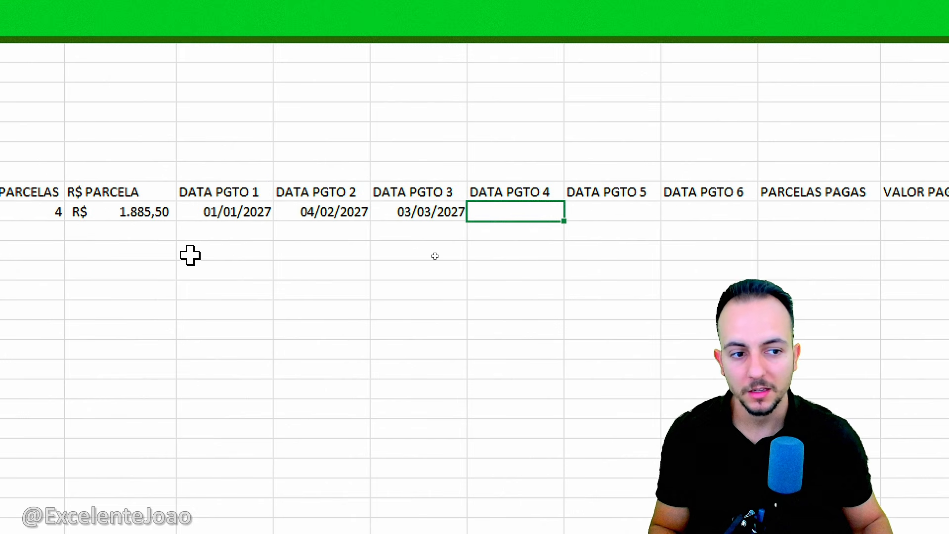
mouse_move(833, 154)
left_mouse_down()
mouse_move(764, 230)
mouse_move(808, 158)
left_mouse_up()
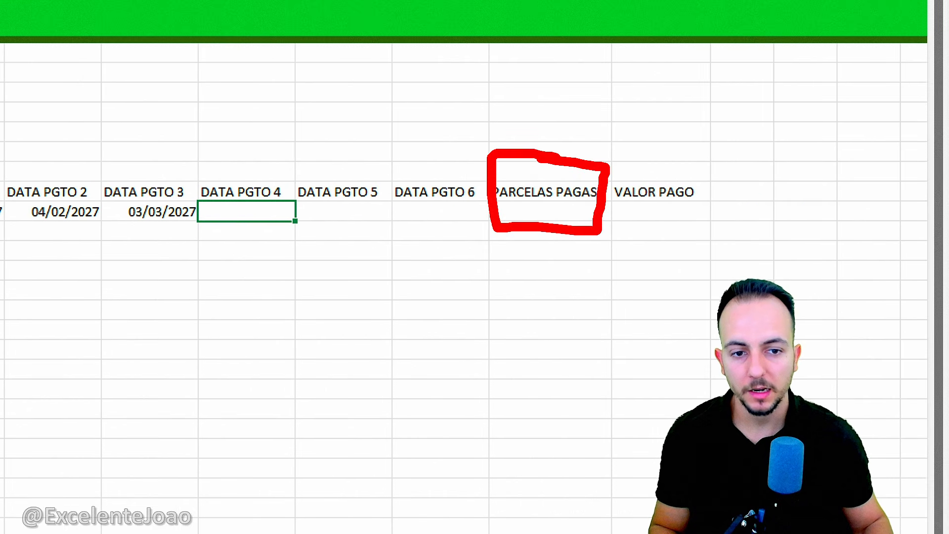
mouse_move(534, 105)
left_mouse_down()
mouse_move(579, 106)
mouse_move(589, 139)
left_mouse_up()
mouse_move(628, 105)
left_mouse_down()
mouse_move(601, 124)
mouse_move(638, 147)
left_mouse_up()
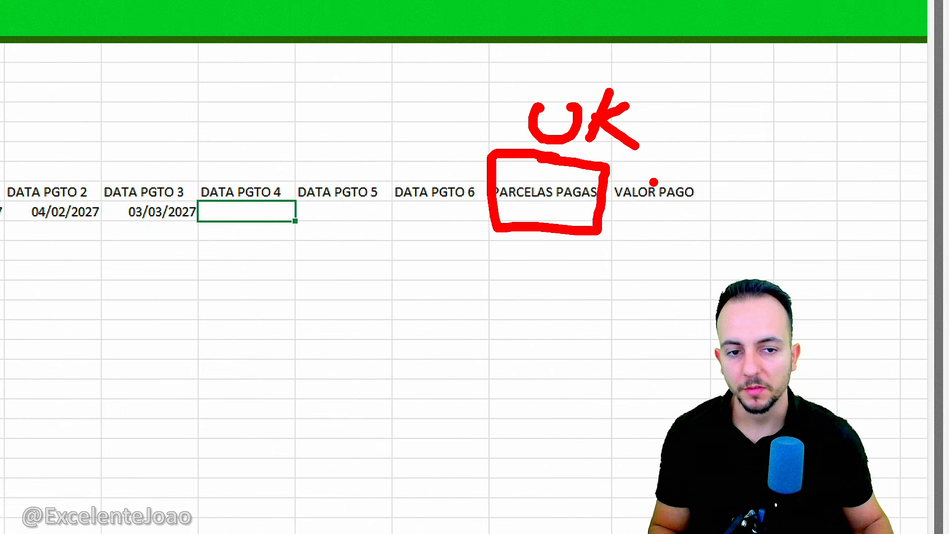
key("Escape")
Count the filled payment dates in M11 with the formula =CONT.VALORES(G11:L11).
left_click(588, 212)
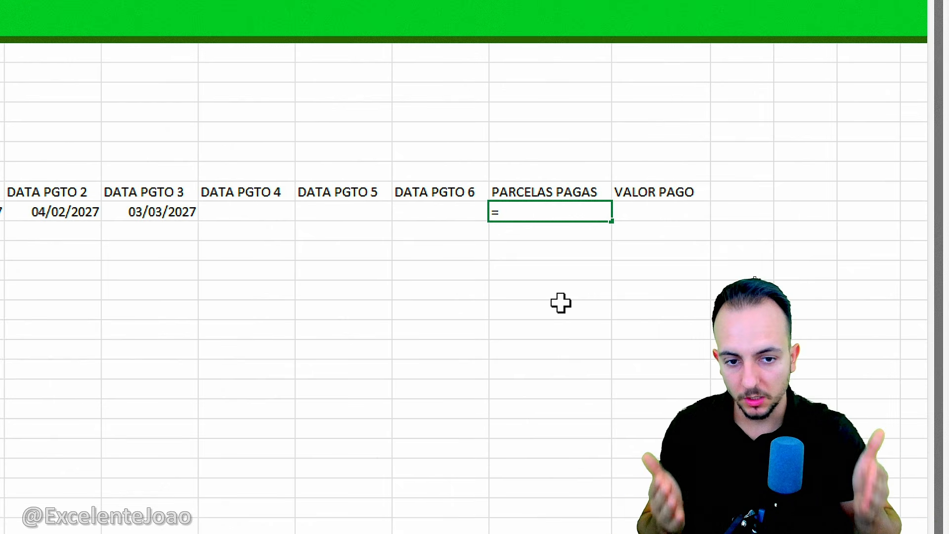
type("=CONT.")
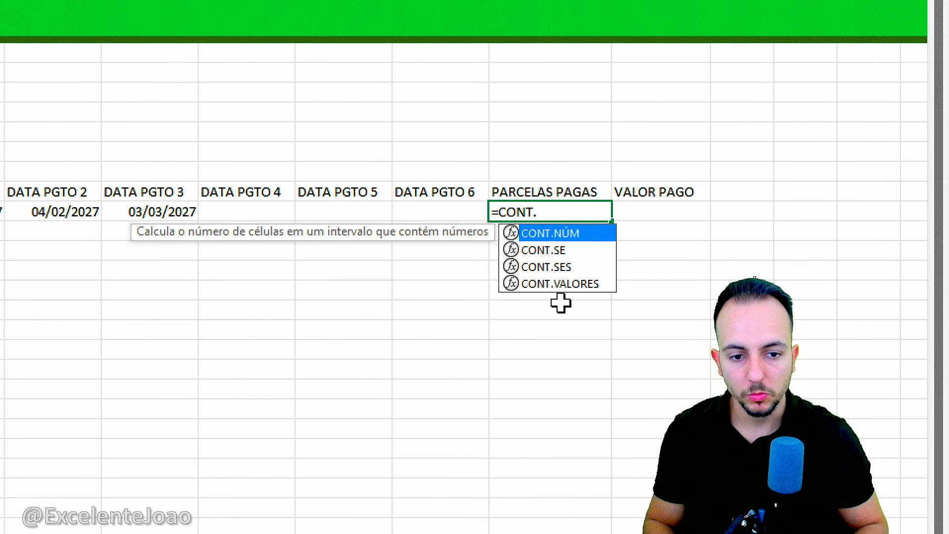
left_click(560, 284)
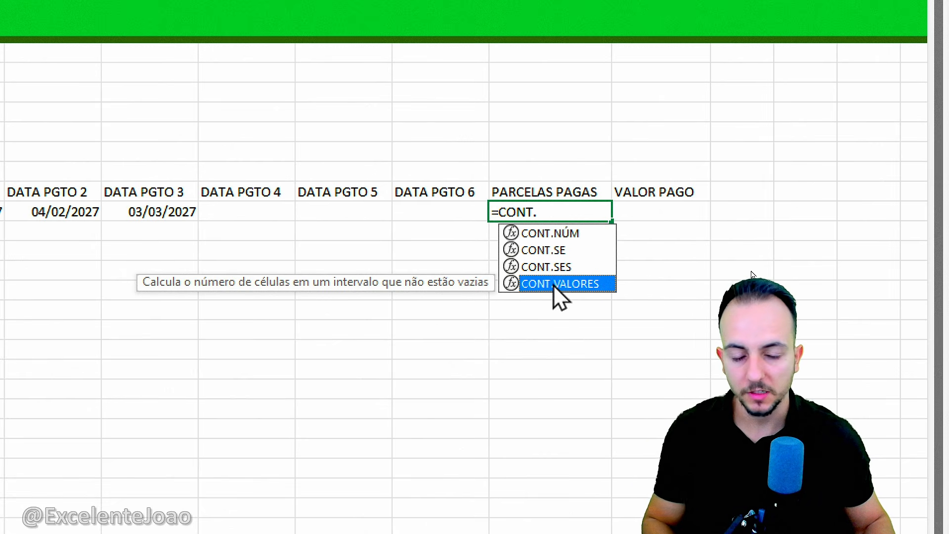
double_click(556, 285)
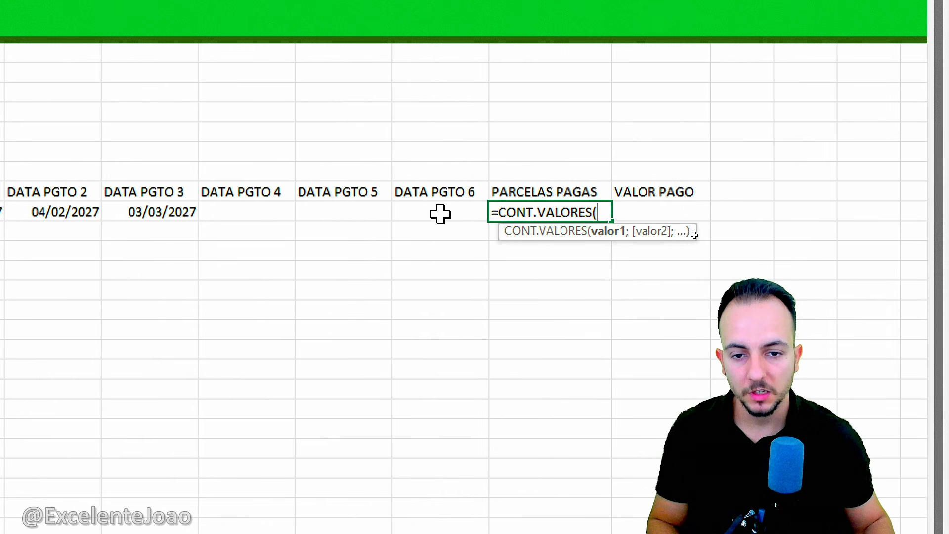
left_click_drag(440, 213, 116, 214)
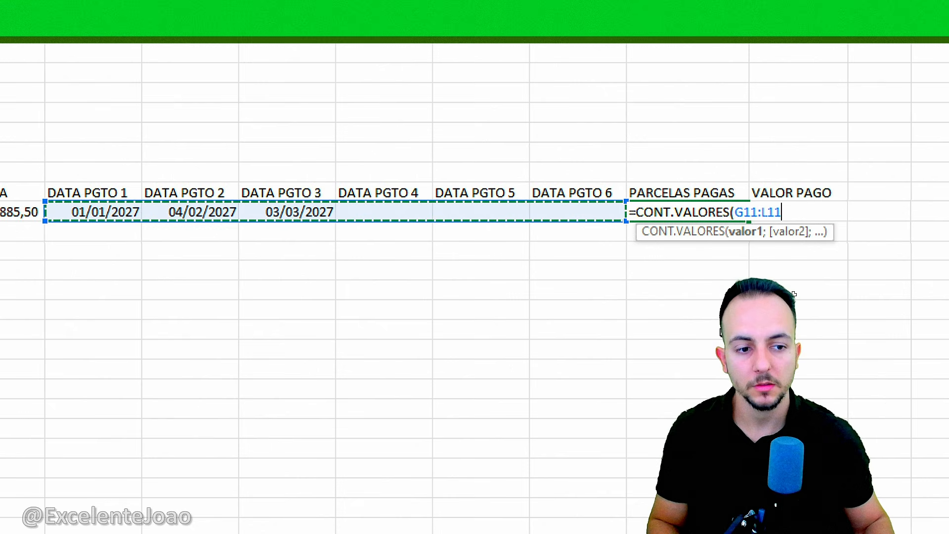
key("Return")
left_click(603, 334)
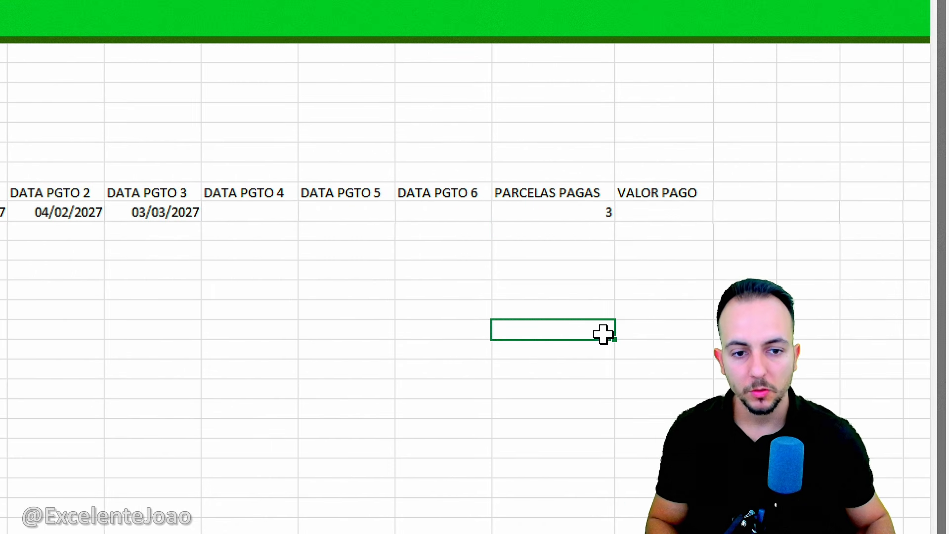
left_click(561, 211)
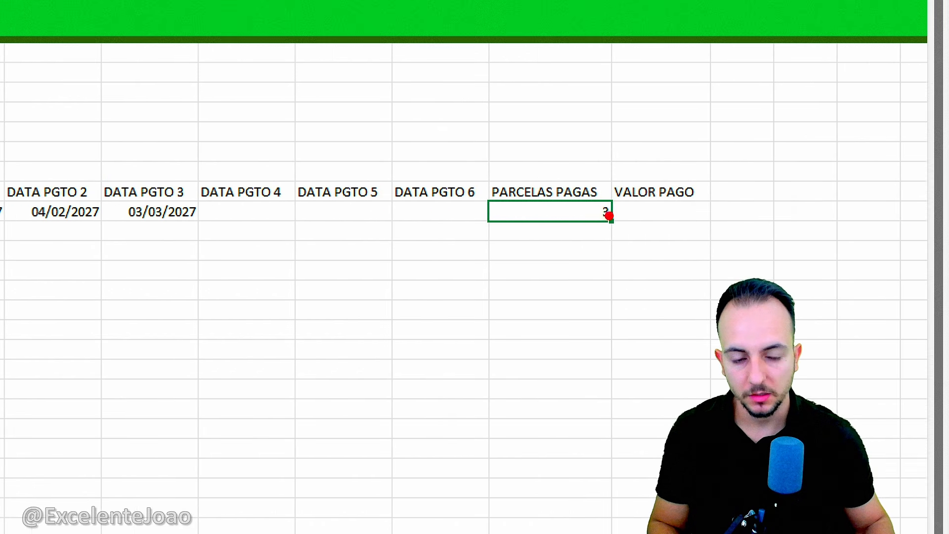
left_click_drag(565, 189, 592, 219)
mouse_move(569, 192)
left_mouse_down()
mouse_move(562, 250)
mouse_move(509, 277)
left_mouse_up()
key("e")
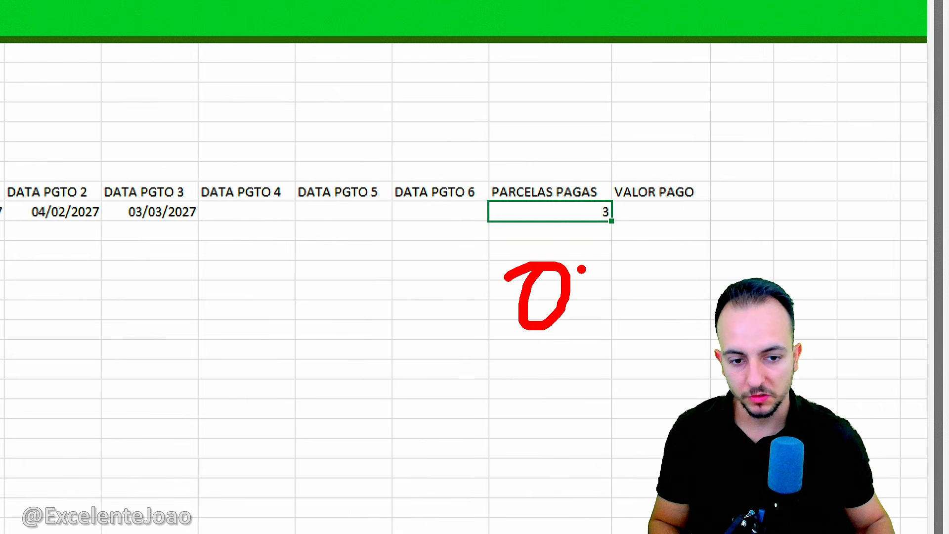
left_click_drag(582, 269, 567, 322)
mouse_move(605, 288)
left_mouse_down()
mouse_move(576, 299)
mouse_move(616, 334)
left_mouse_up()
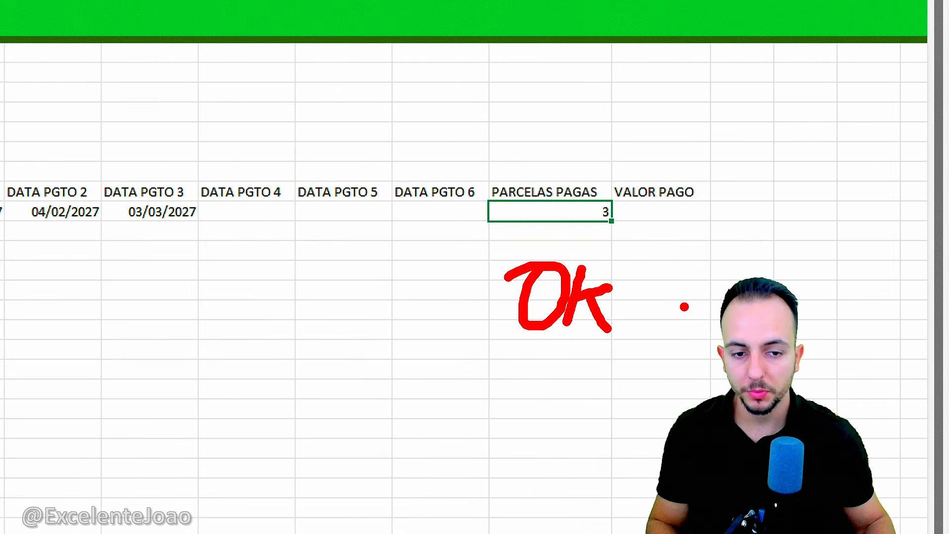
key("Escape")
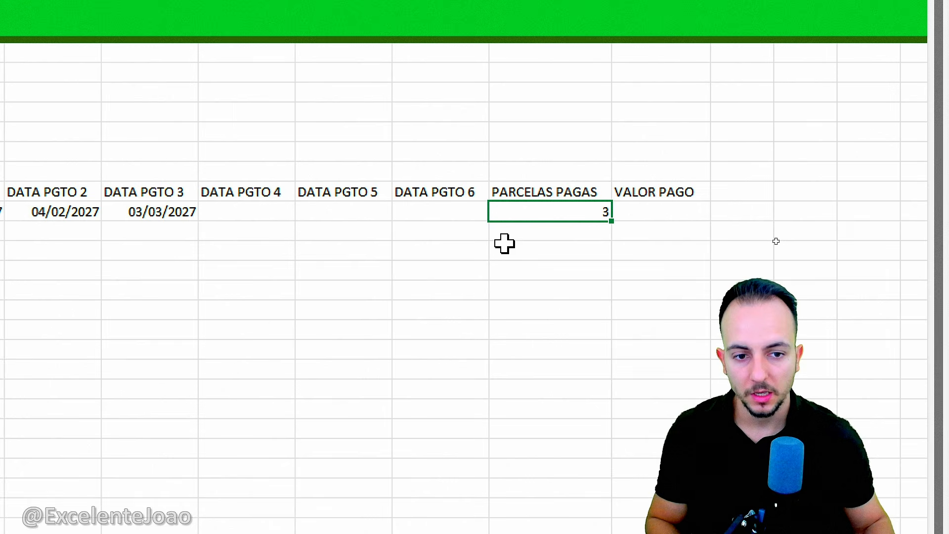
Copy the expression CONT.VALORES(G11:L11) from M11 without its equals sign and leave the cell empty.
double_click(586, 214)
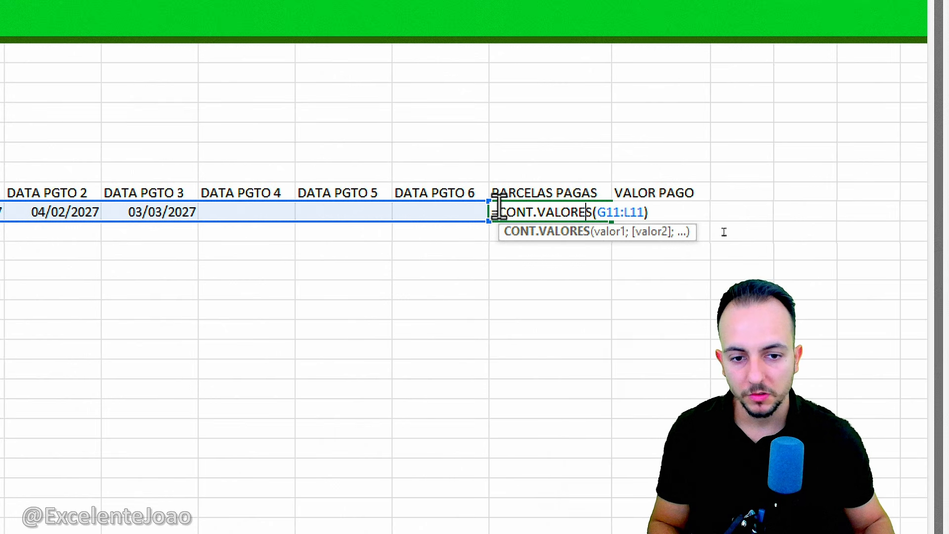
left_click(500, 212)
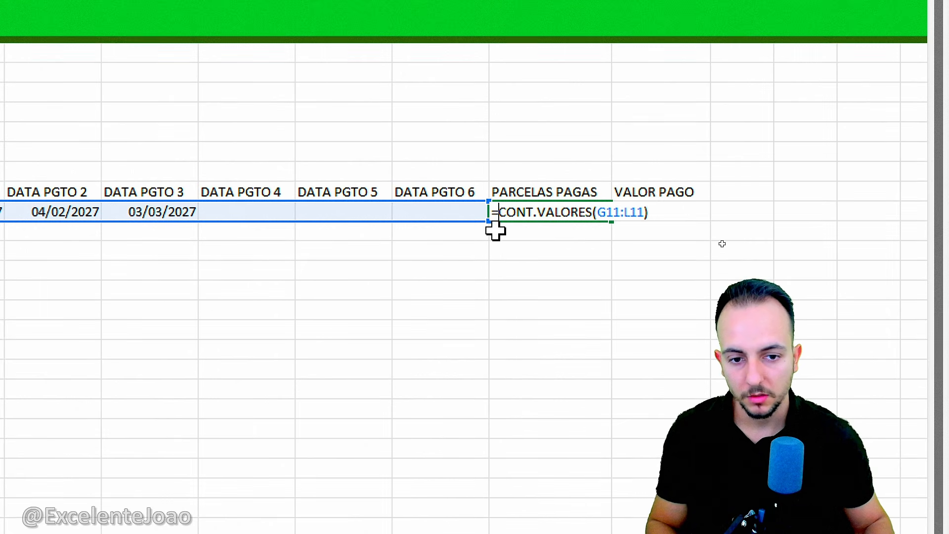
key("BackSpace")
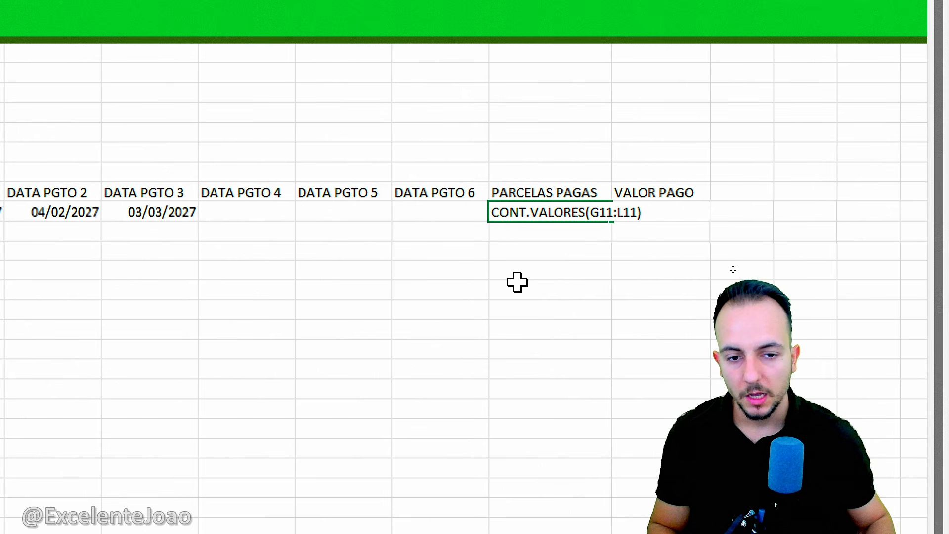
left_click_drag(492, 212, 645, 211)
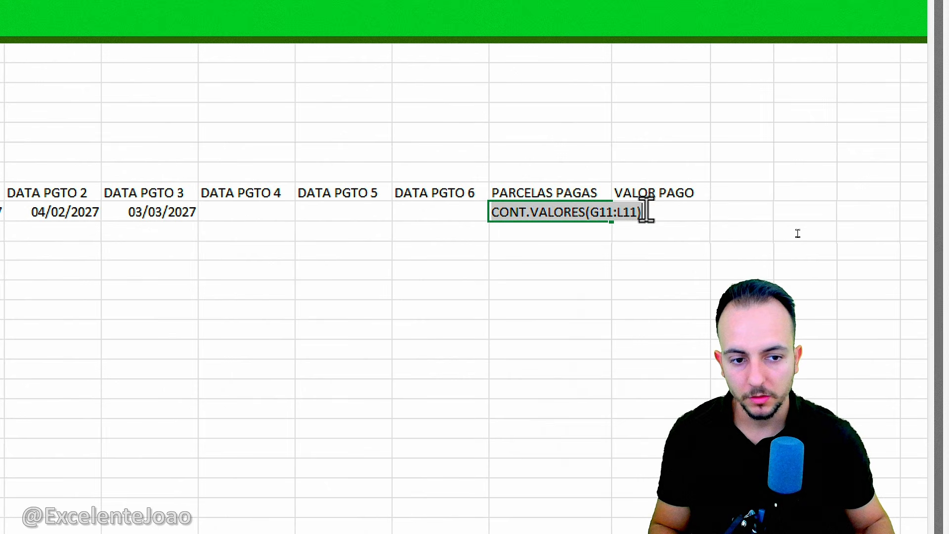
right_click(527, 211)
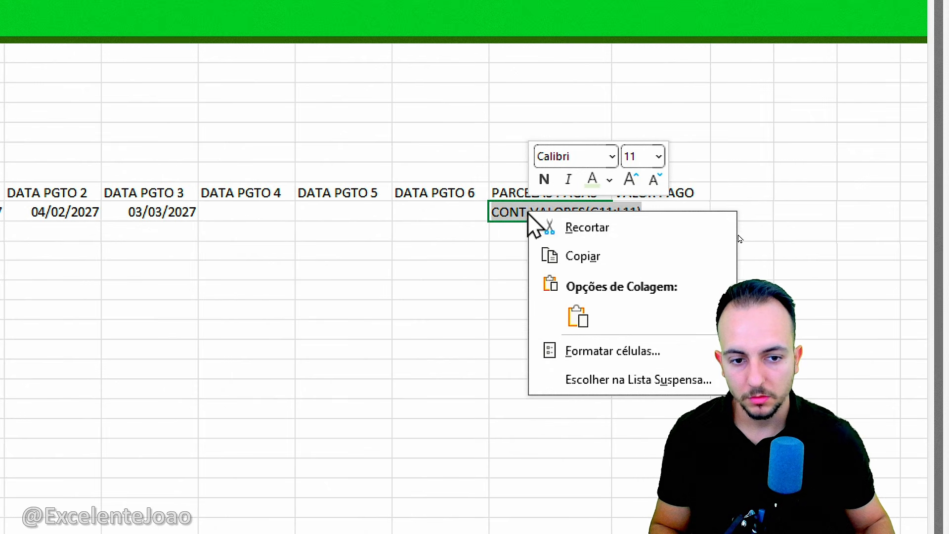
left_click(581, 256)
key("BackSpace")
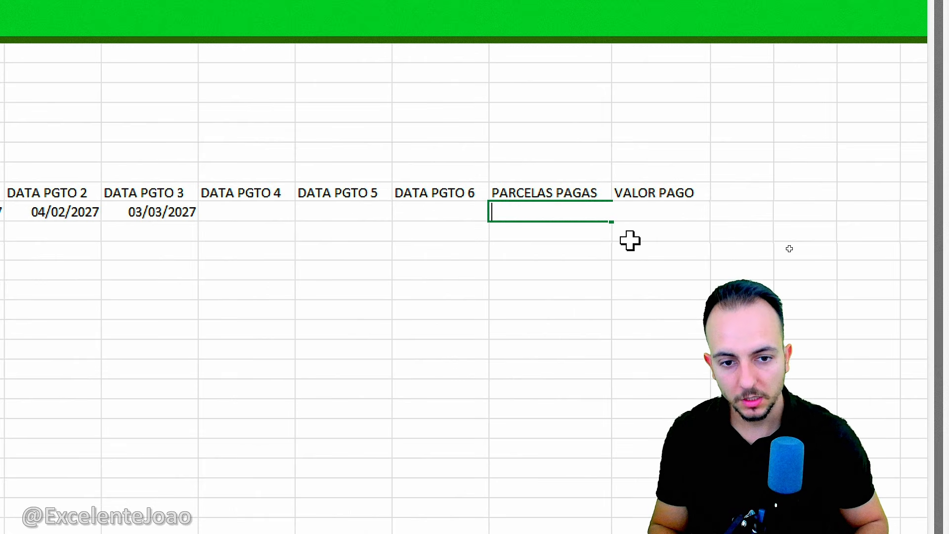
key("Return")
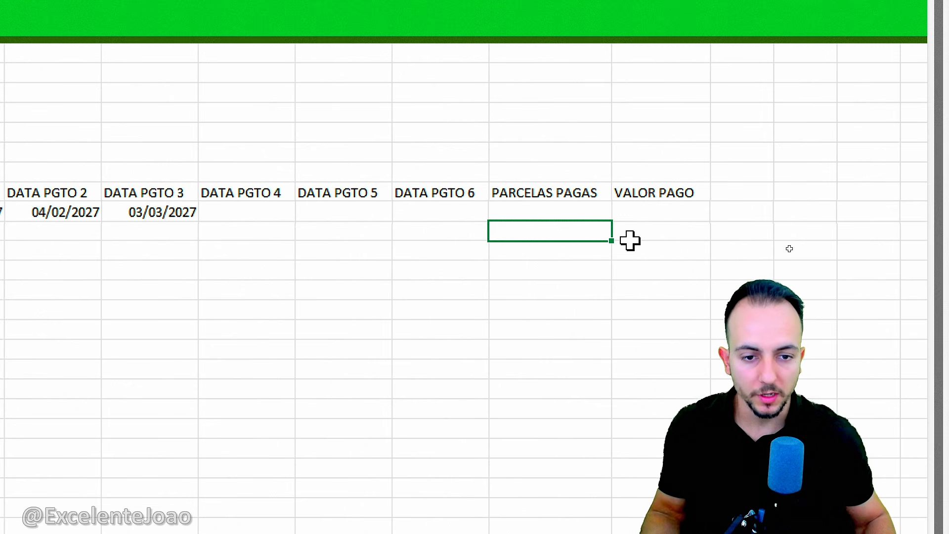
Enter in M11 the formula =SE(E11=CONT.VALORES(G11:L11);"OK";CONT.VALORES(G11:L11)).
left_click(547, 211)
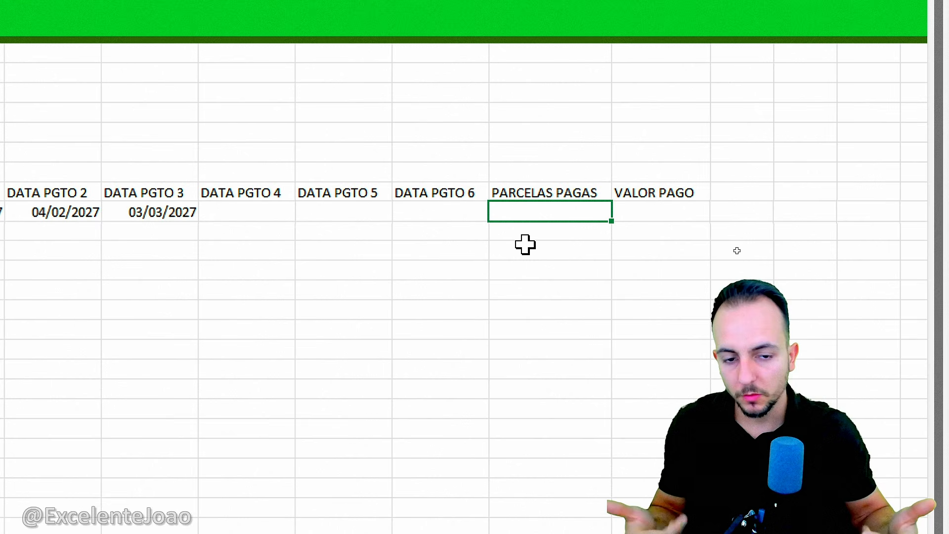
type("SE")
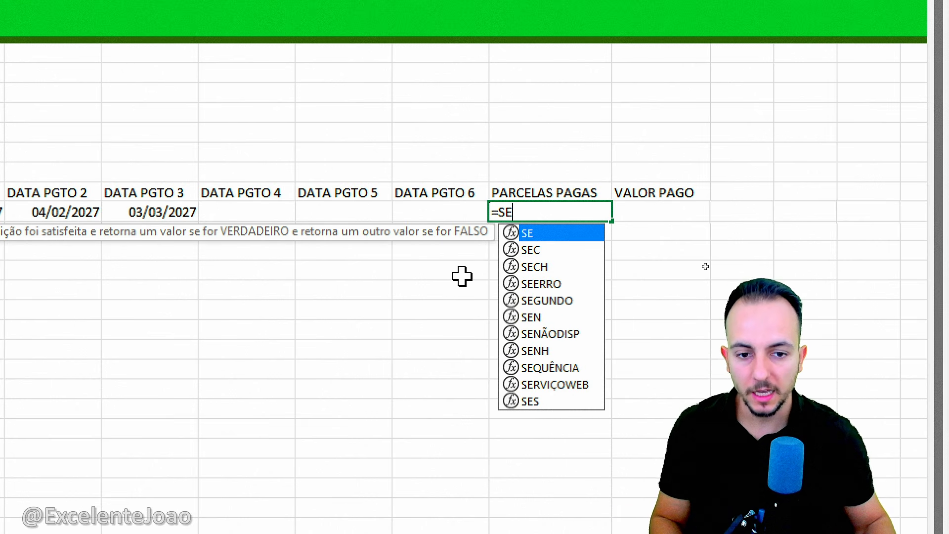
double_click(550, 234)
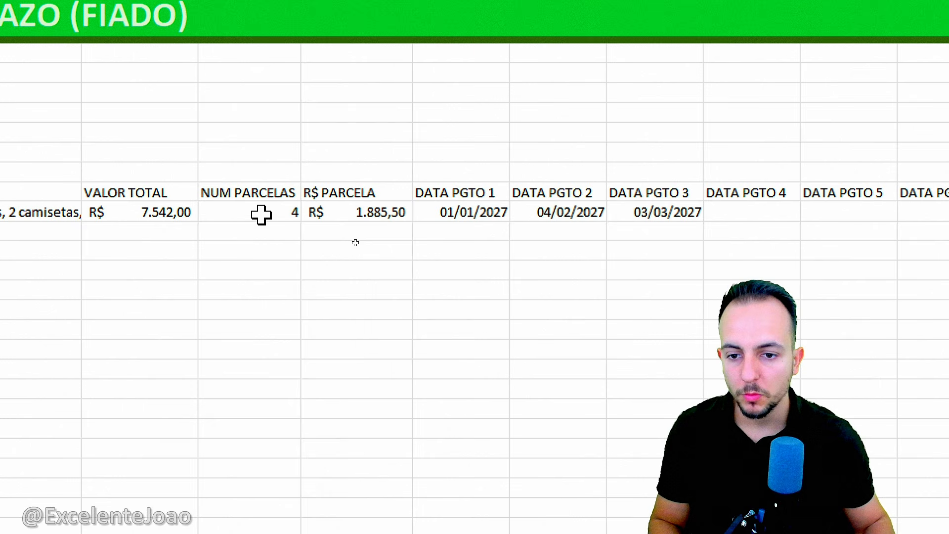
left_click(285, 207)
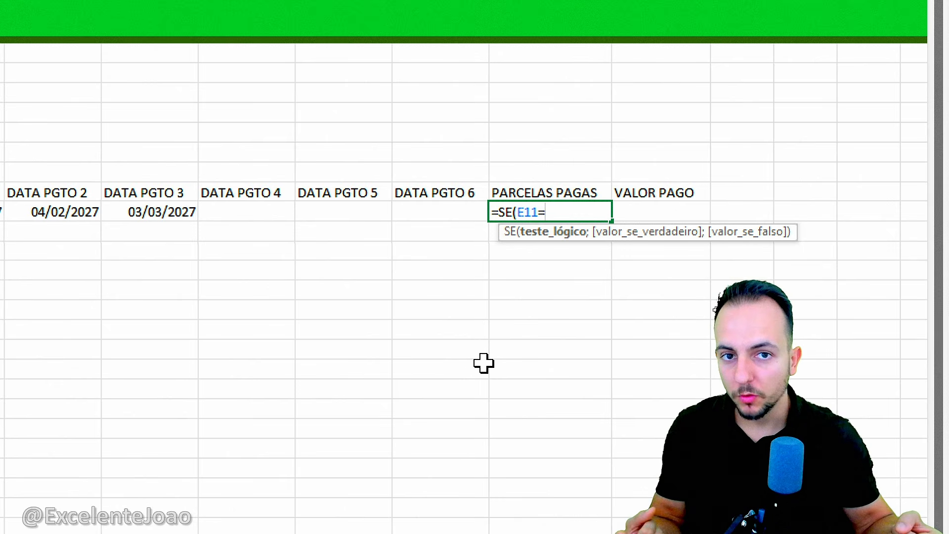
right_click(564, 213)
left_click(614, 316)
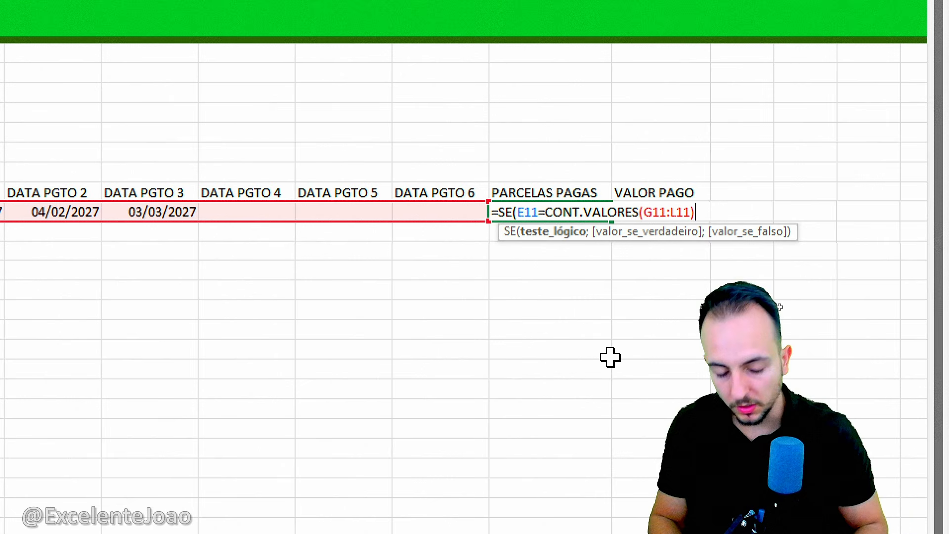
type(";\"OK")
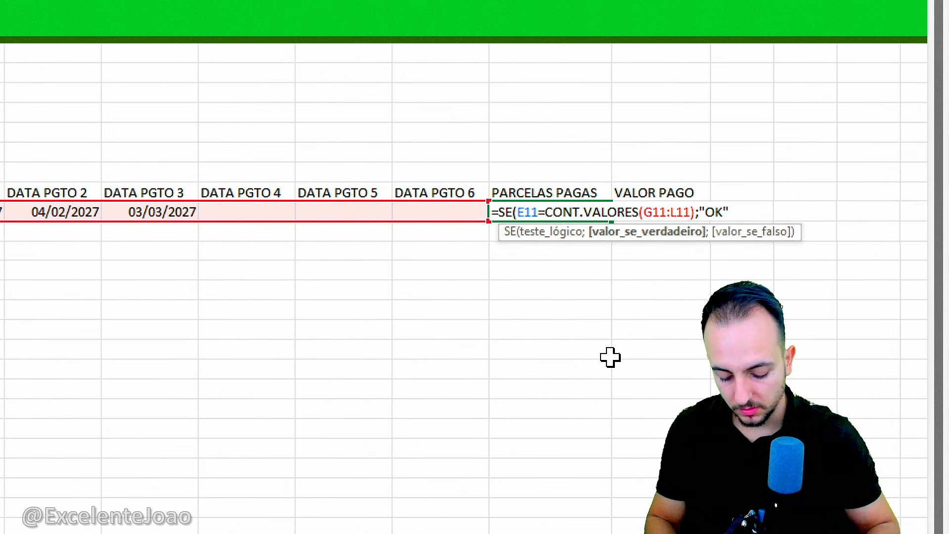
type("\";")
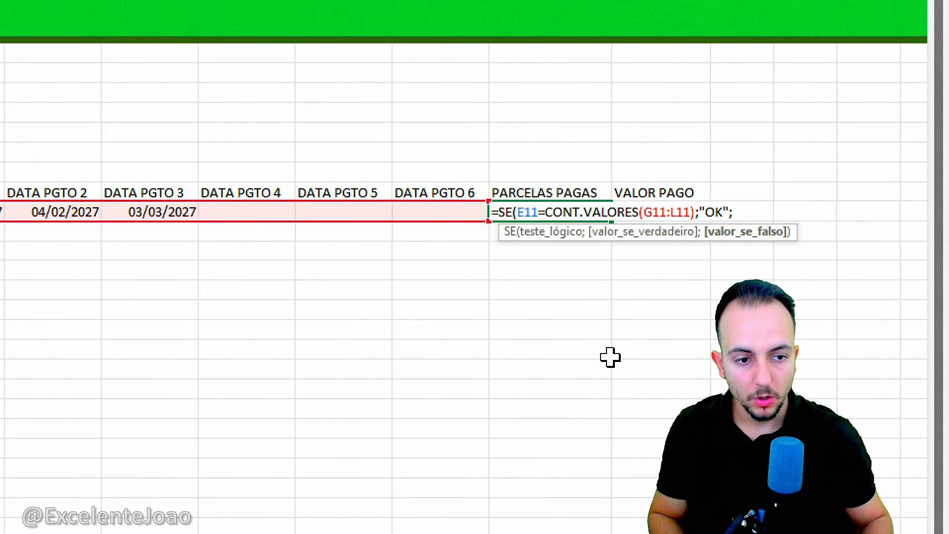
right_click(751, 208)
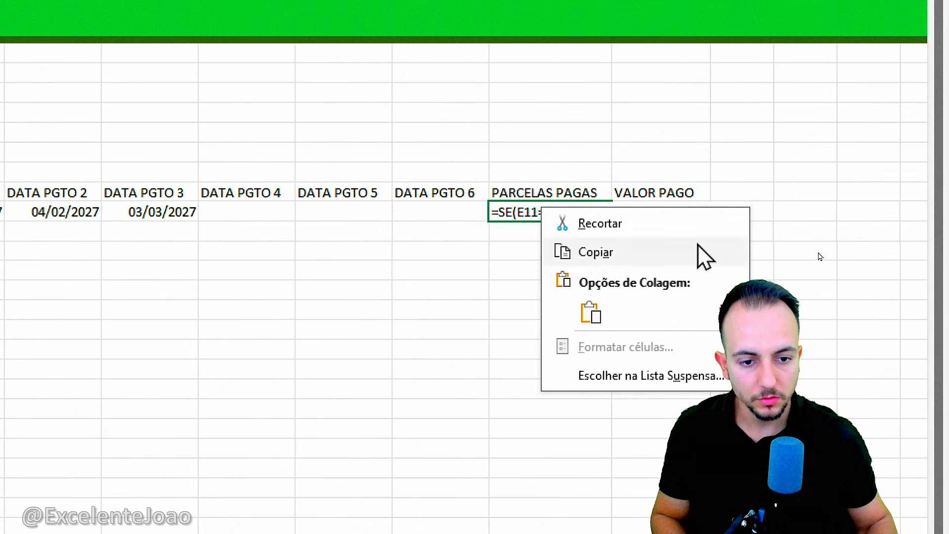
left_click(601, 317)
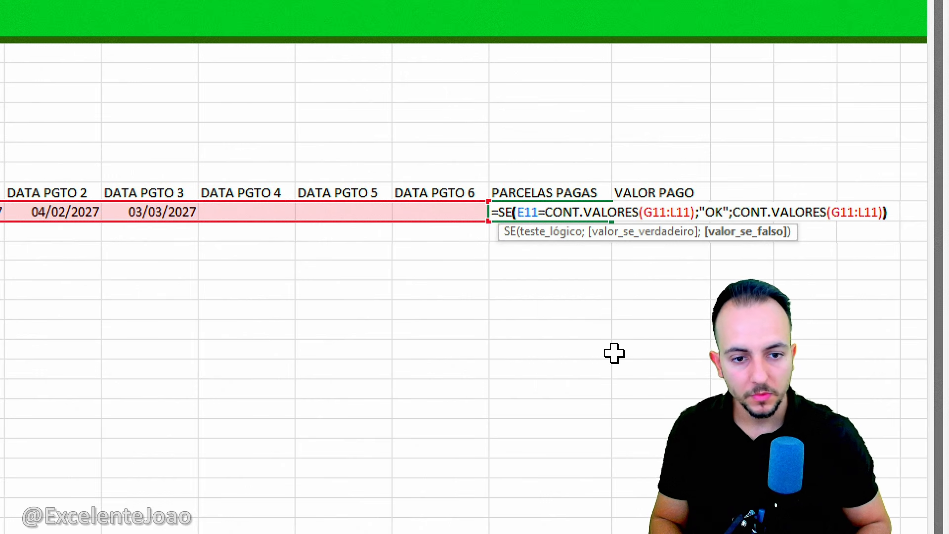
key("ctrl+Return")
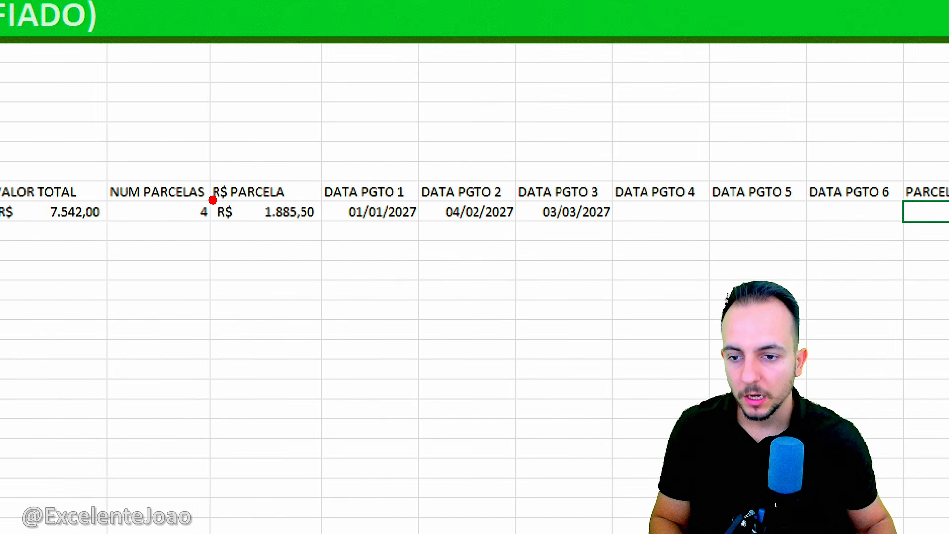
left_click_drag(182, 191, 214, 215)
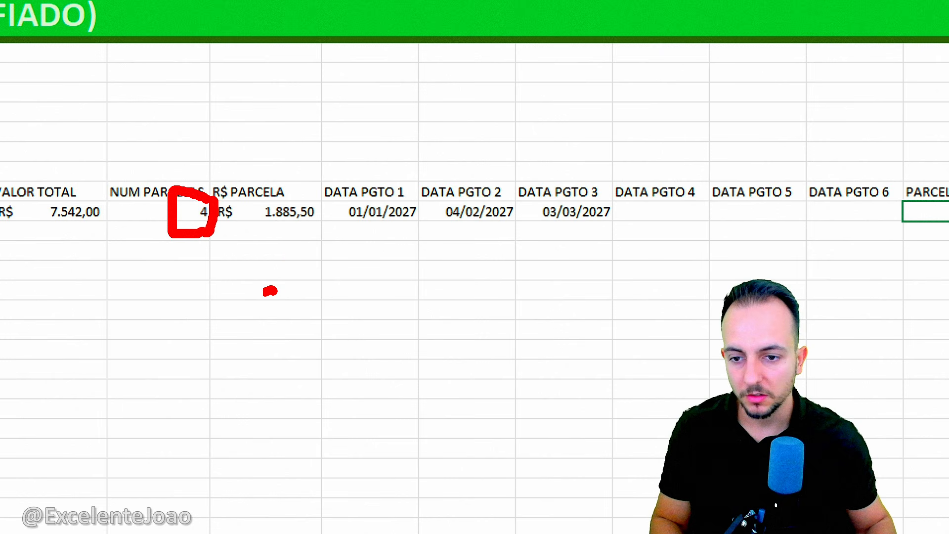
left_click_drag(270, 290, 270, 289)
left_click_drag(355, 285, 330, 374)
left_click_drag(336, 328, 402, 305)
left_click_drag(341, 336, 376, 371)
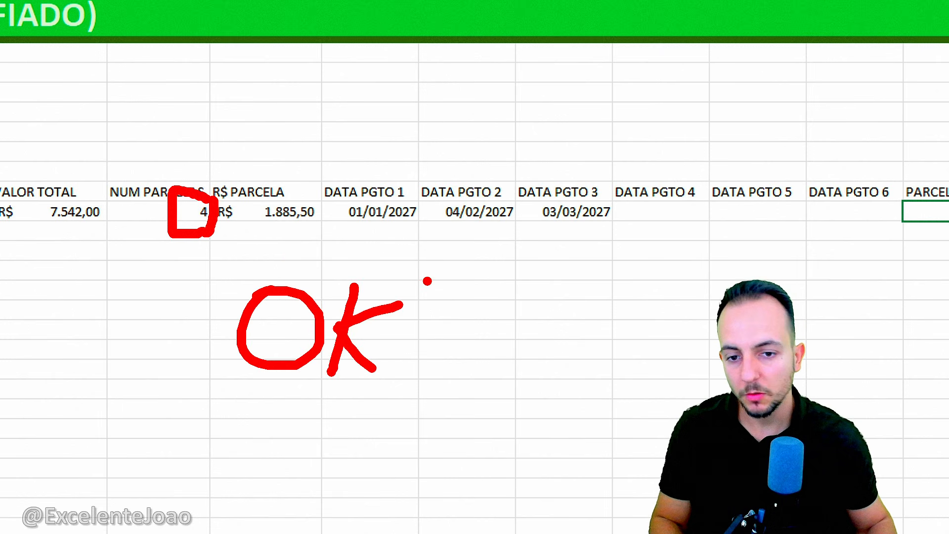
left_click_drag(398, 174, 404, 241)
left_click_drag(459, 184, 478, 242)
left_click_drag(536, 189, 540, 251)
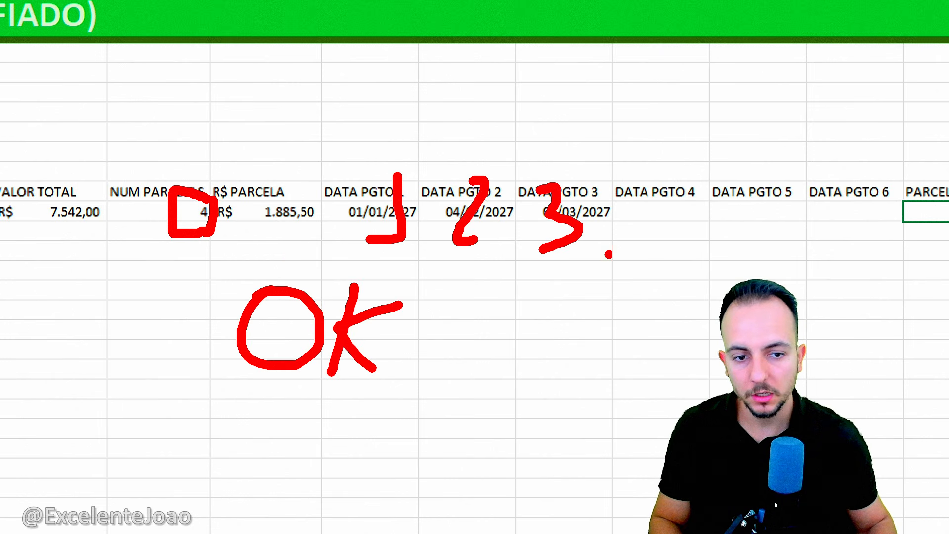
key("Escape")
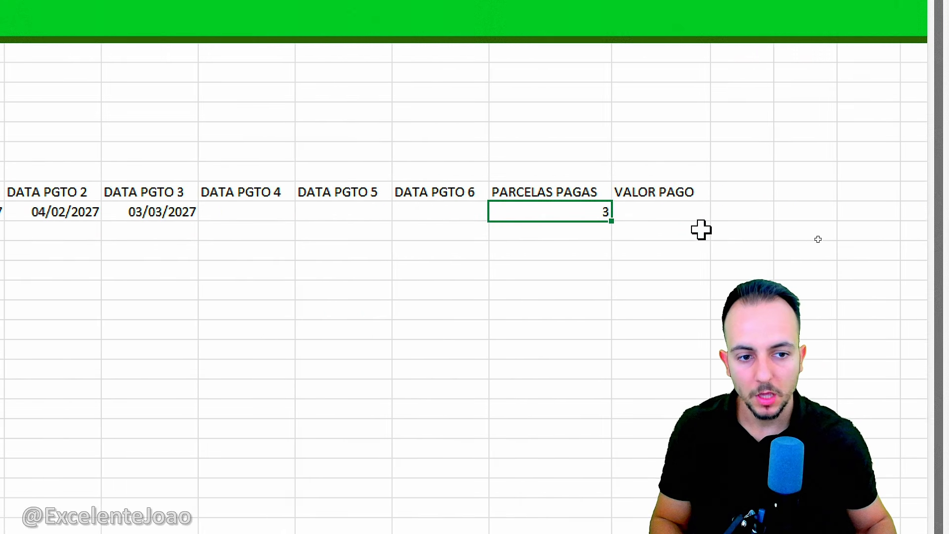
Calculate the amount paid in N11 with the formula =CONT.VALORES(G11:L11)*F11.
left_click(696, 207)
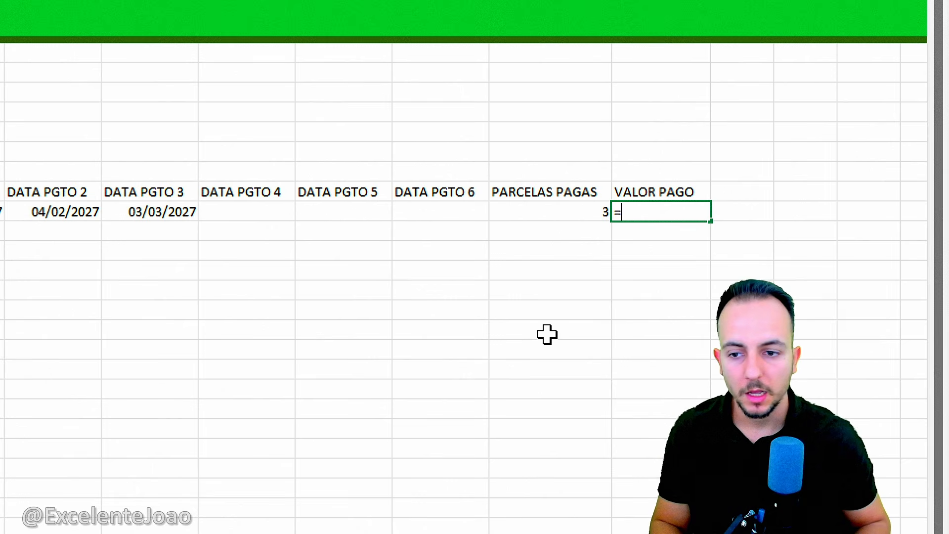
type("=CONT.")
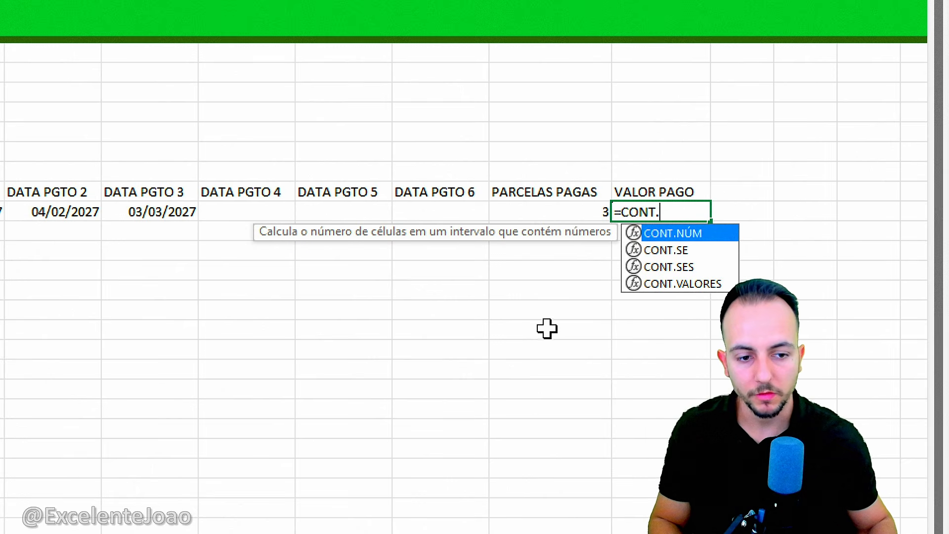
double_click(703, 283)
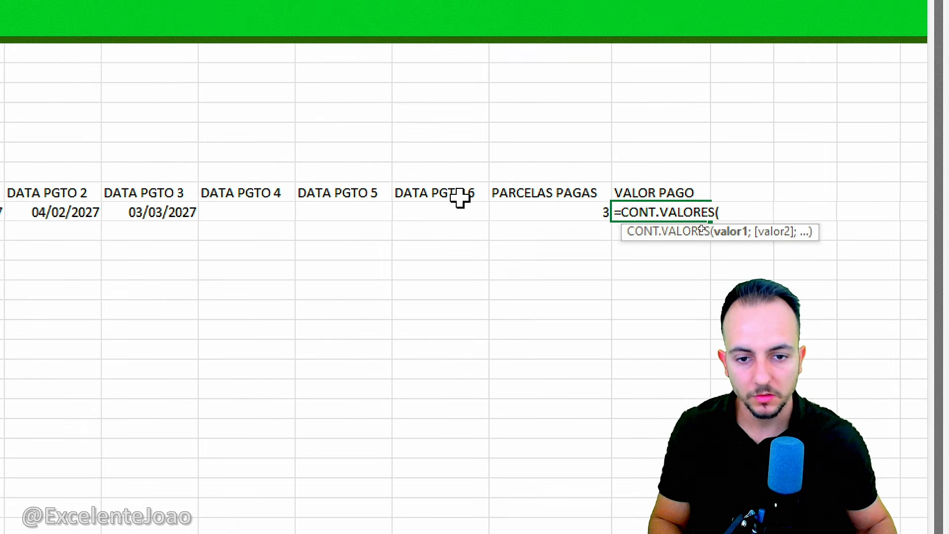
left_click_drag(447, 210, 124, 208)
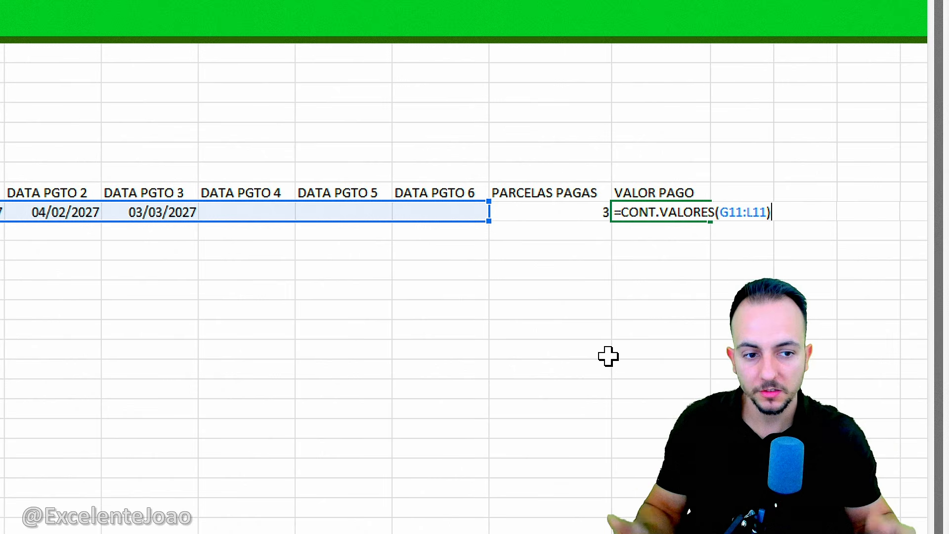
type("*")
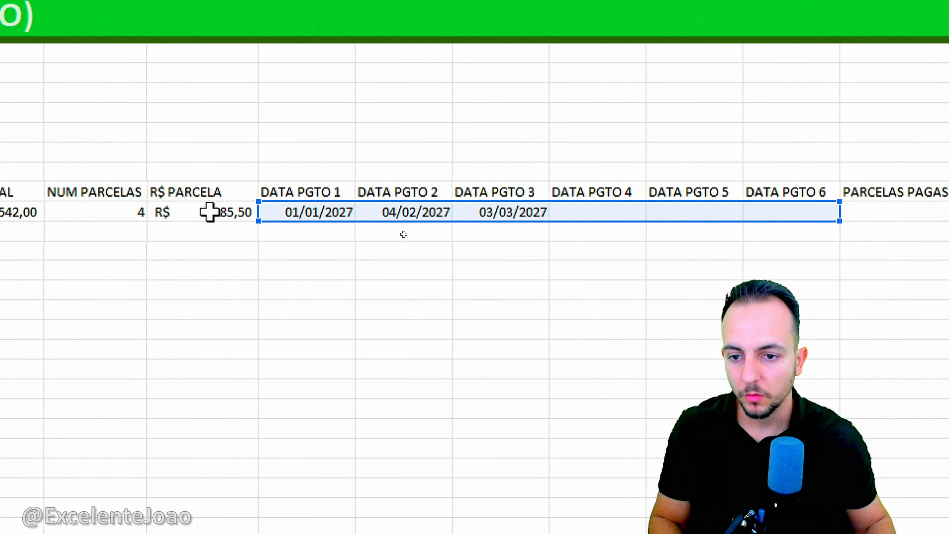
left_click(207, 212)
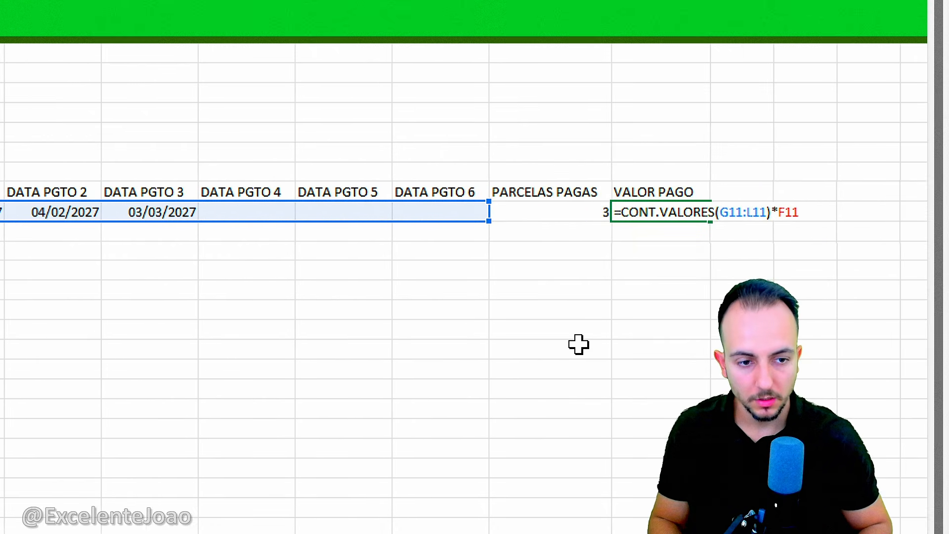
key("Return")
Format the VALOR PAGO cell N11 as accounting currency in R$.
left_click(599, 210)
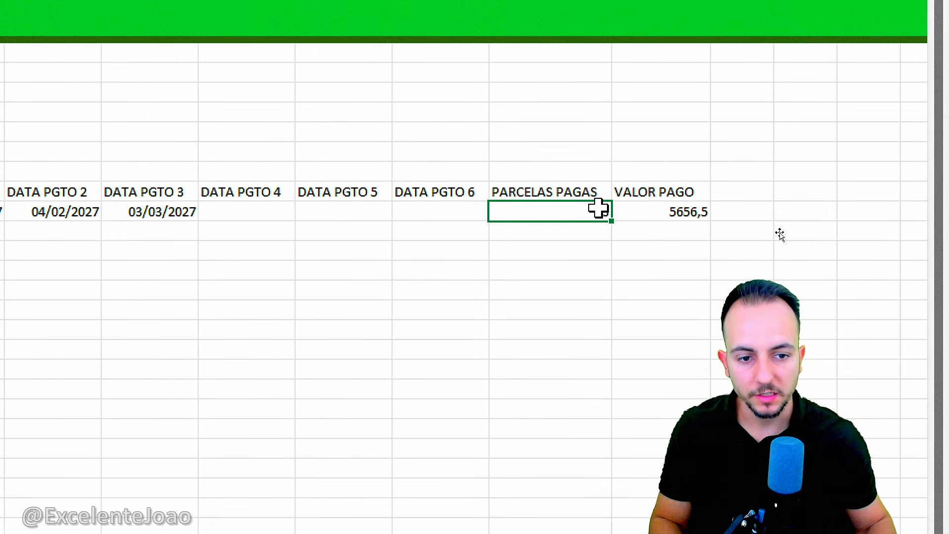
left_click(636, 212)
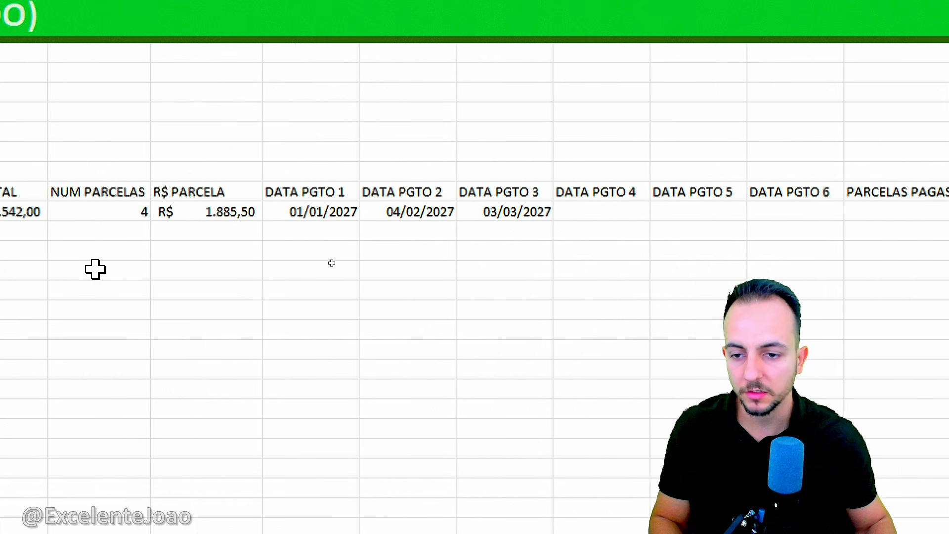
left_click_drag(248, 230, 275, 241)
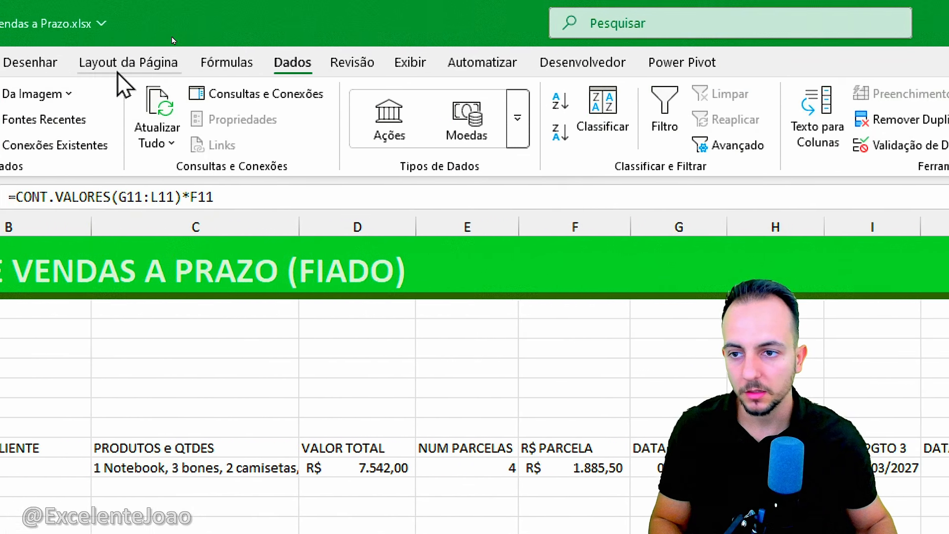
left_click(131, 62)
left_click(7, 62)
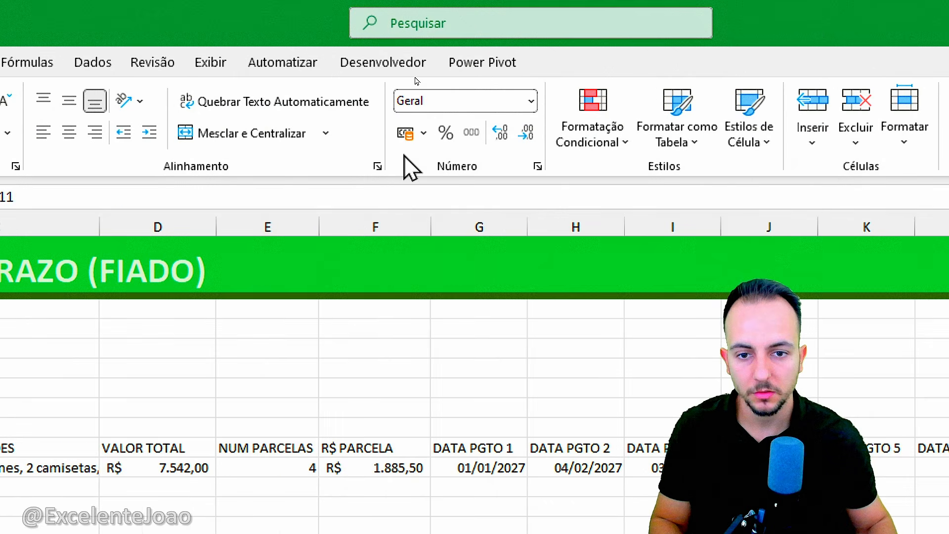
left_click(424, 132)
left_click(435, 161)
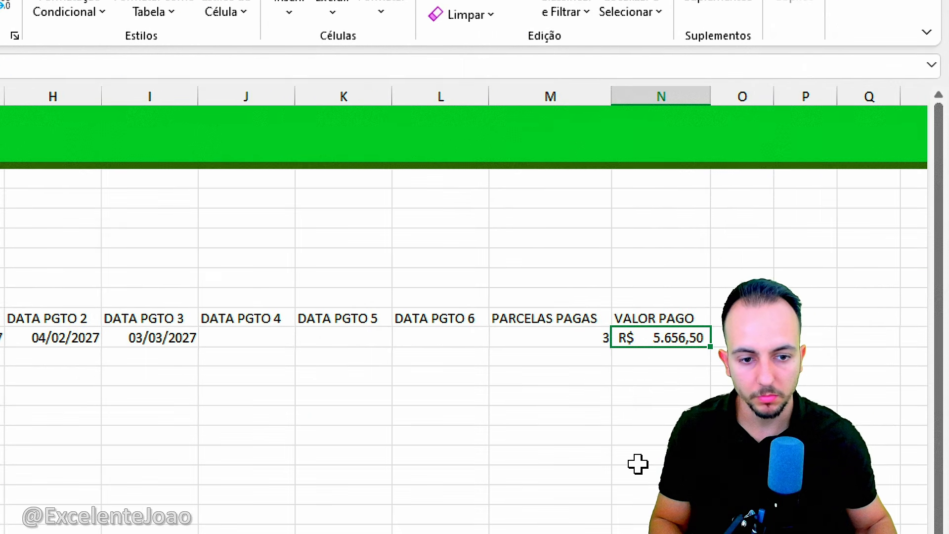
left_click(638, 455)
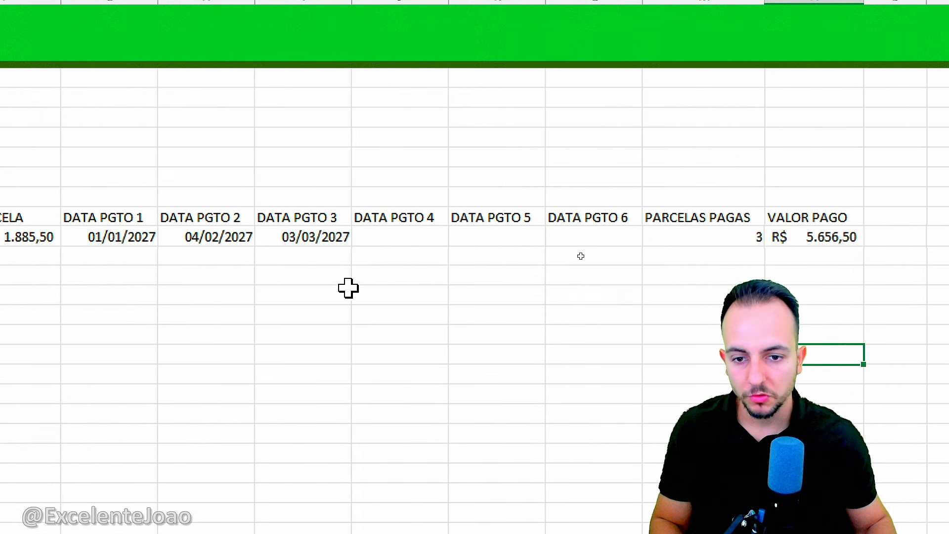
Enter the payment date 02/04/2027 under DATA PGTO 4 in J11.
left_click(242, 338)
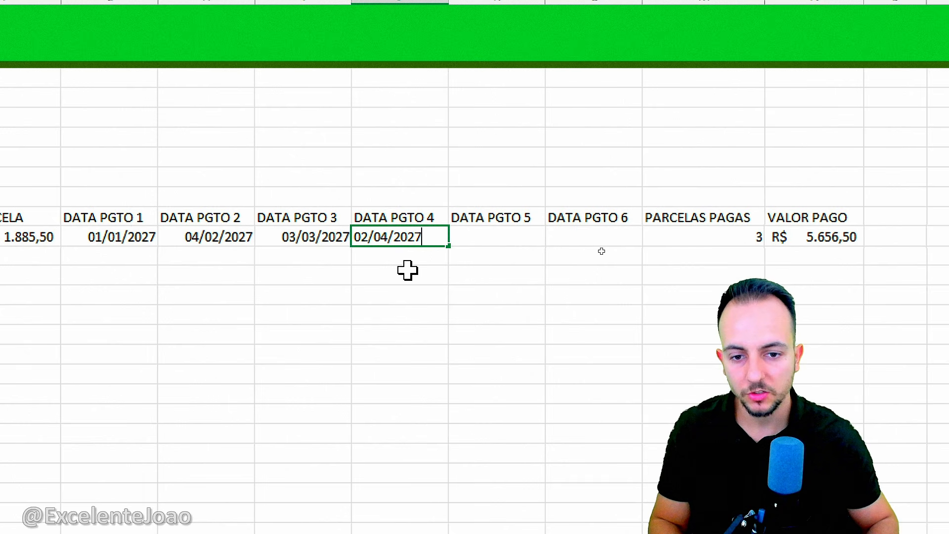
key("Return")
left_click(583, 314)
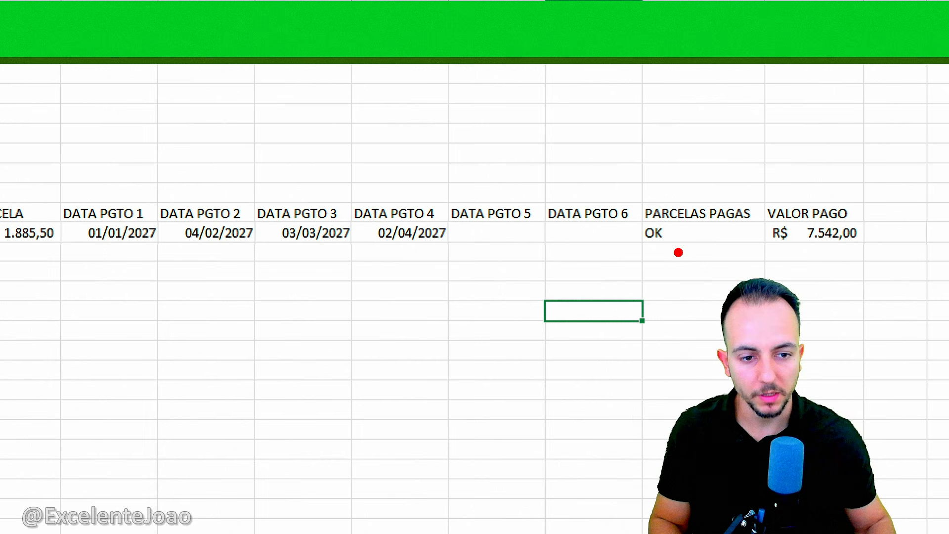
left_click_drag(678, 253, 700, 235)
left_click_drag(861, 241, 844, 268)
key("Escape")
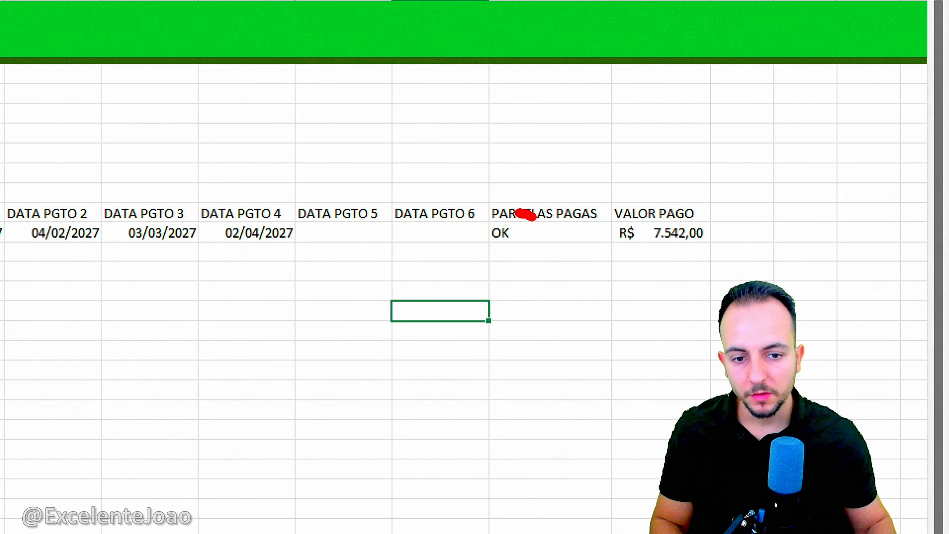
mouse_move(526, 214)
left_mouse_down()
mouse_move(483, 226)
mouse_move(502, 240)
mouse_move(559, 233)
mouse_move(544, 240)
left_mouse_up()
key("Escape")
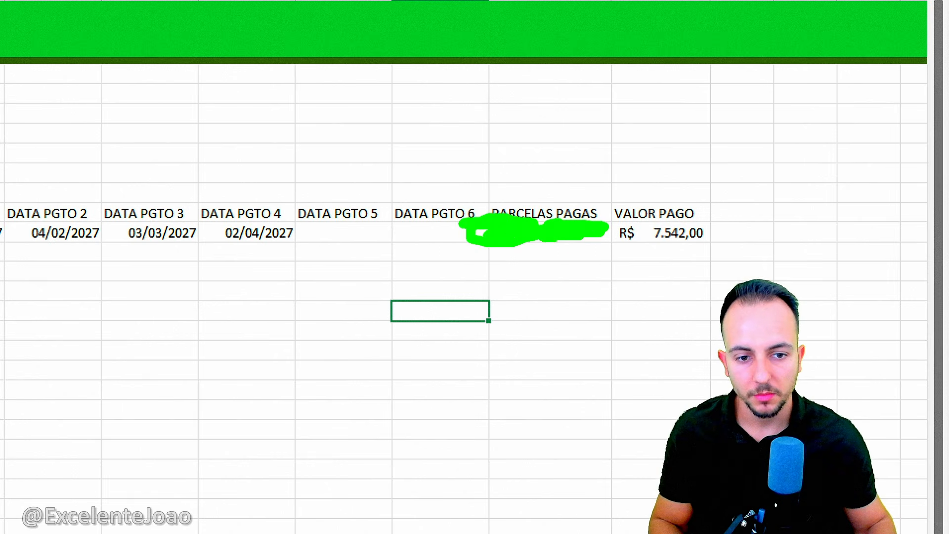
key("e")
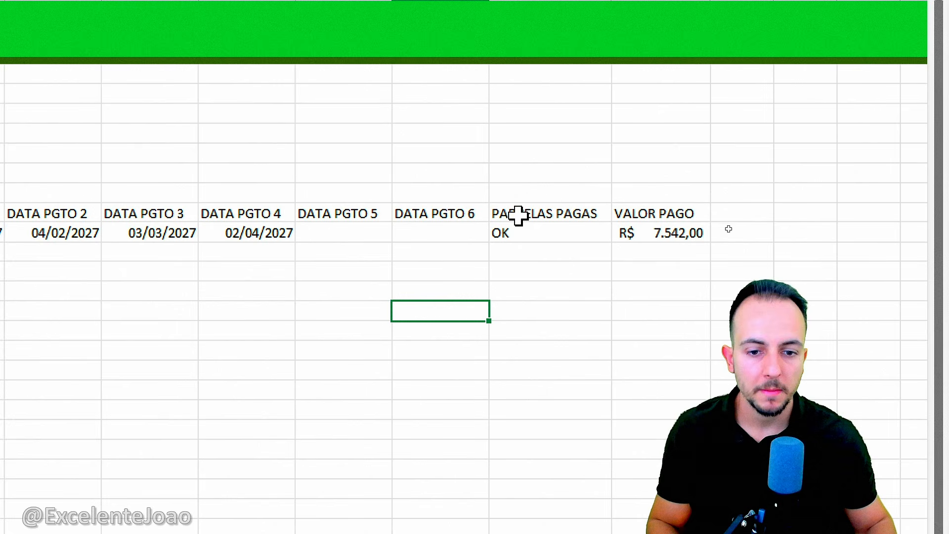
key("r")
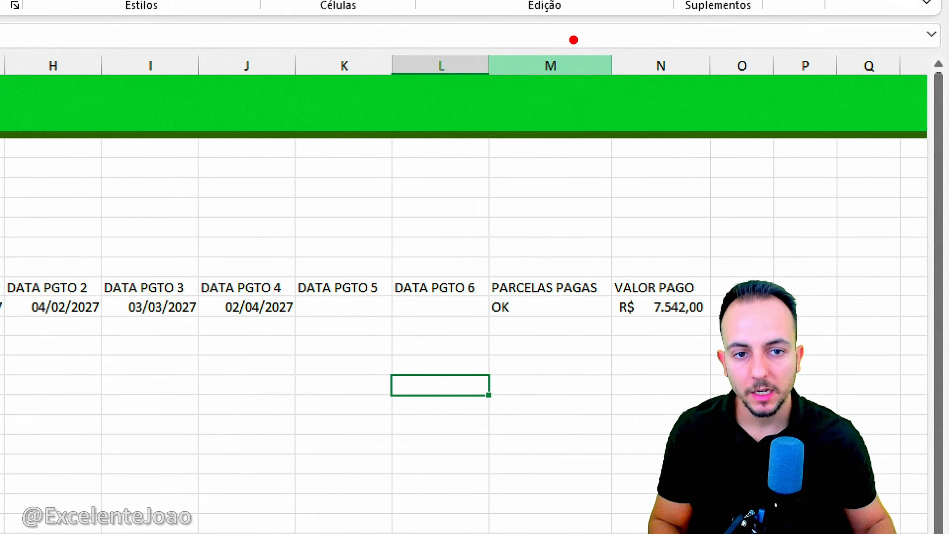
left_click_drag(543, 27, 549, 26)
left_click_drag(546, 124, 540, 466)
key("Escape")
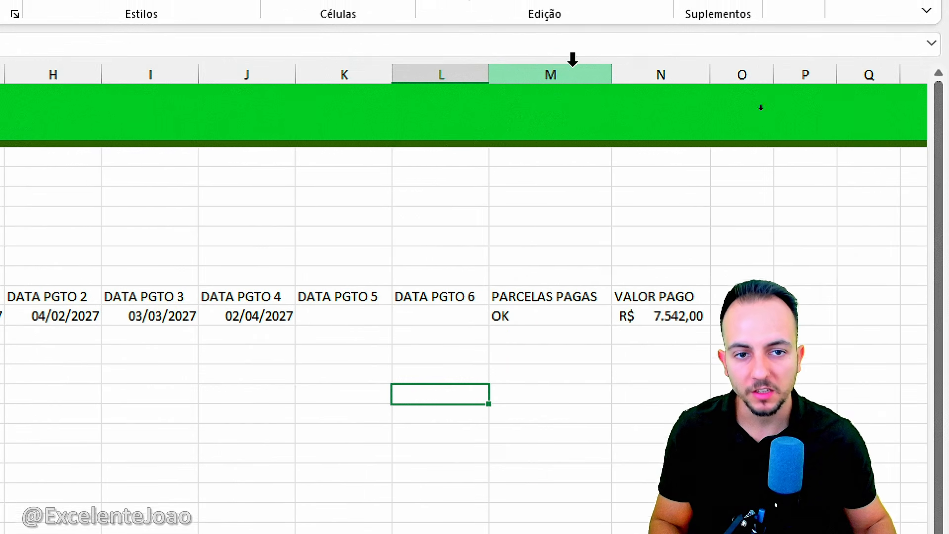
Apply conditional formatting to the PARCELAS PAGAS column M that highlights cells equal to "ok" with green fill and dark green text.
left_click(570, 64)
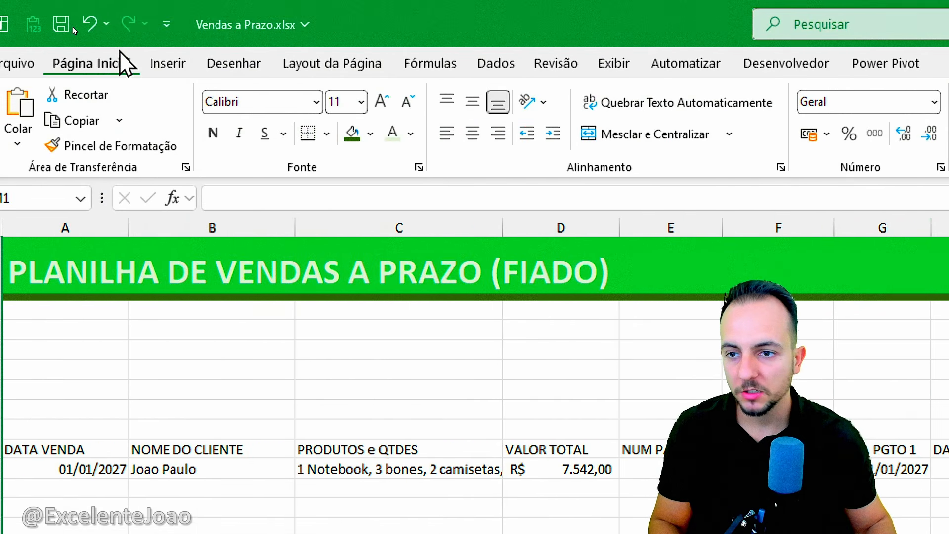
left_click(332, 145)
mouse_move(382, 180)
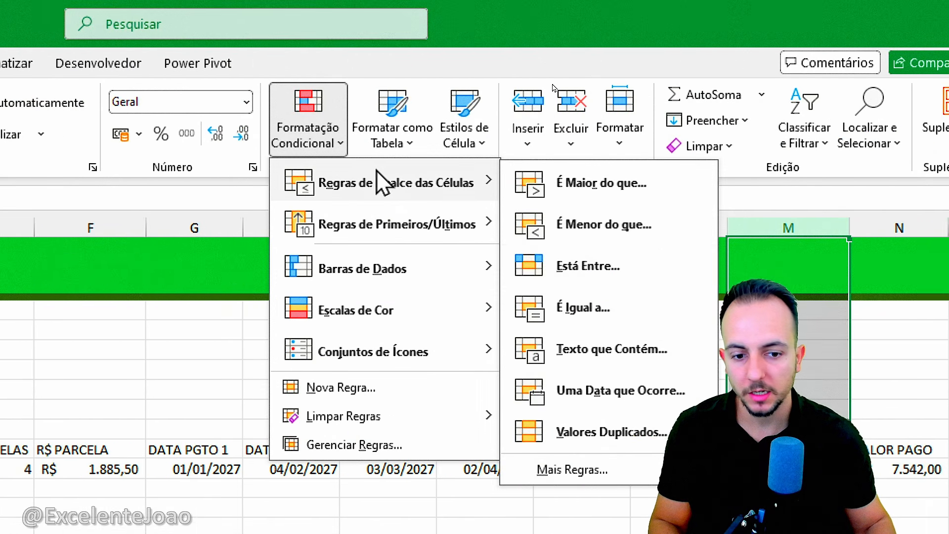
left_click(608, 309)
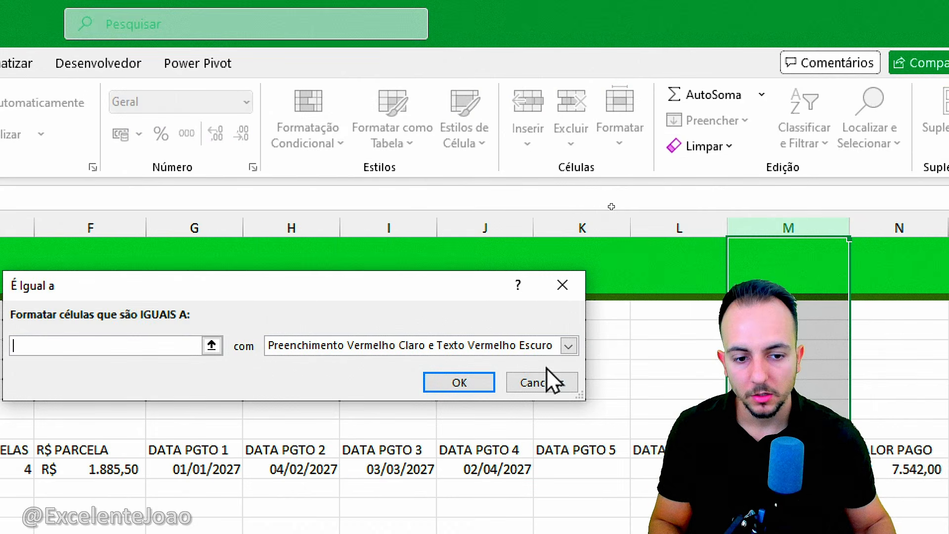
left_click_drag(232, 299, 413, 295)
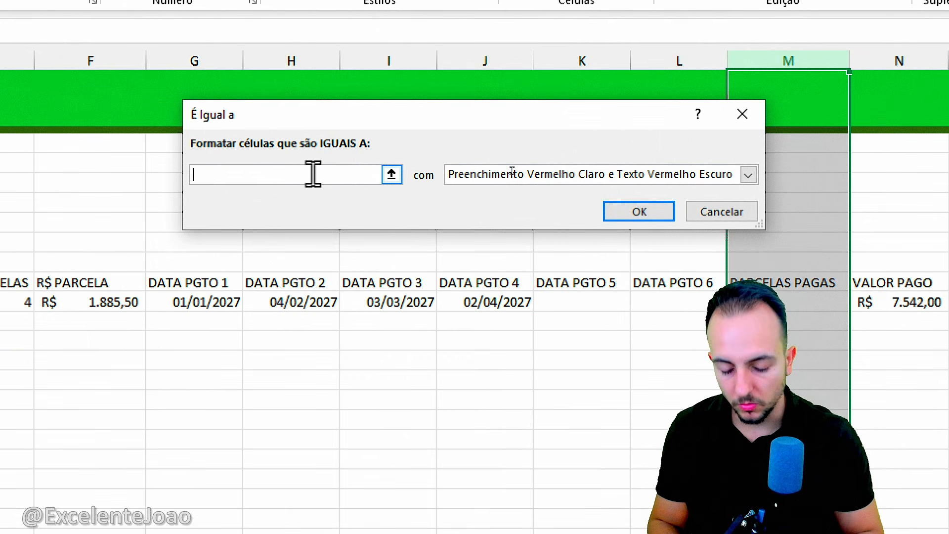
type("ok")
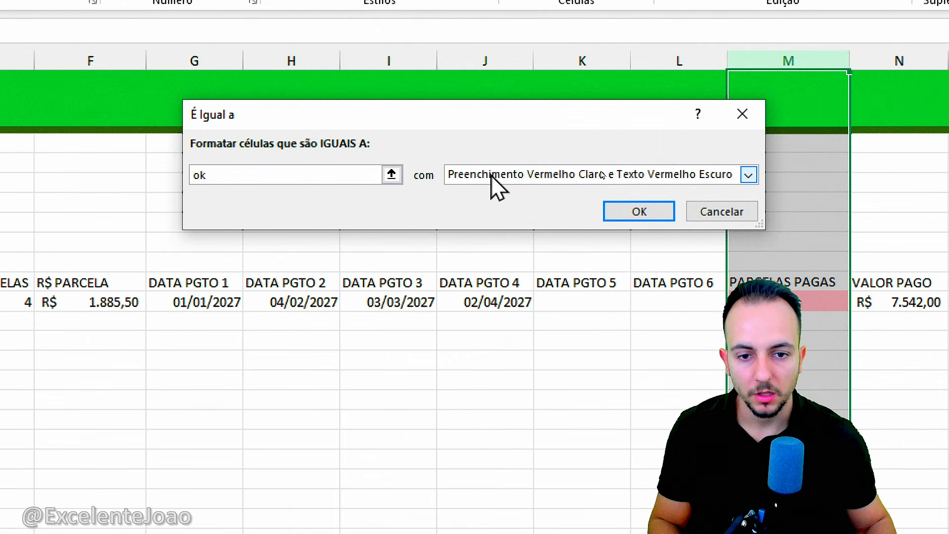
left_click(502, 177)
left_click(547, 216)
left_click(613, 212)
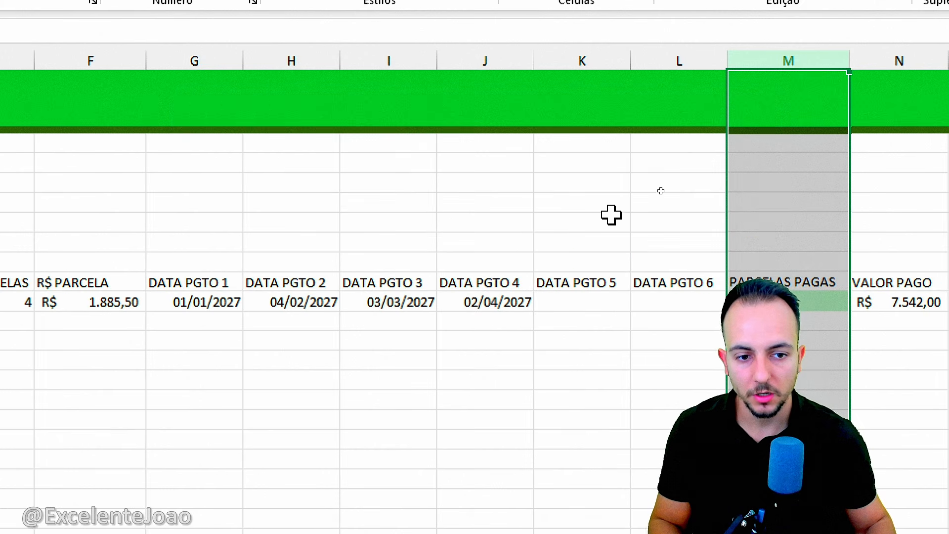
left_click(613, 364)
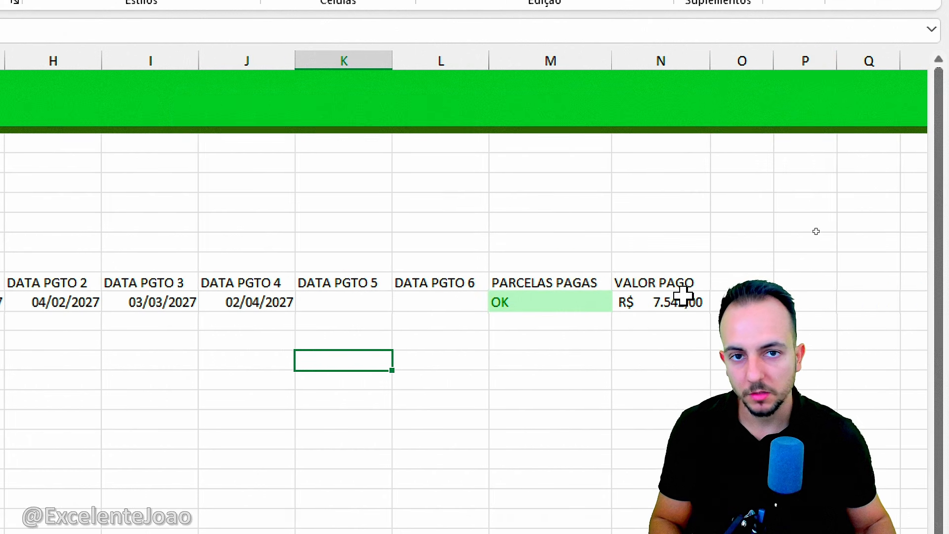
Centre the header row and first sale row, A10:N11, both vertically and horizontally.
left_click_drag(637, 282, 0, 300)
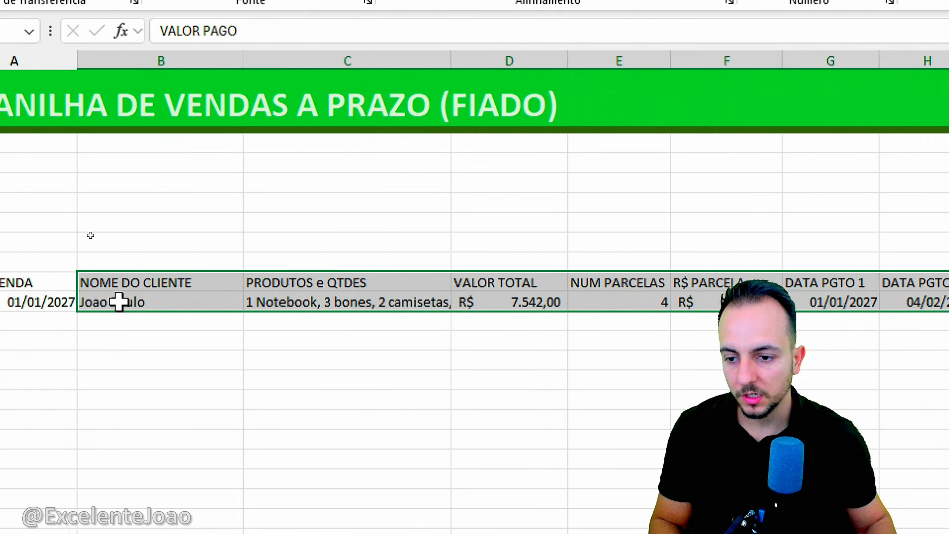
left_click_drag(119, 302, 0, 301)
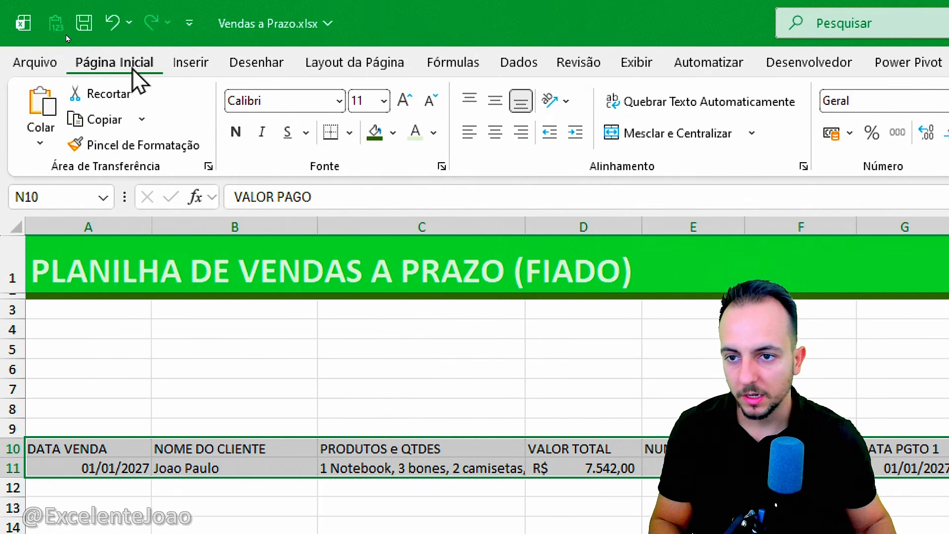
left_click(495, 101)
left_click(495, 132)
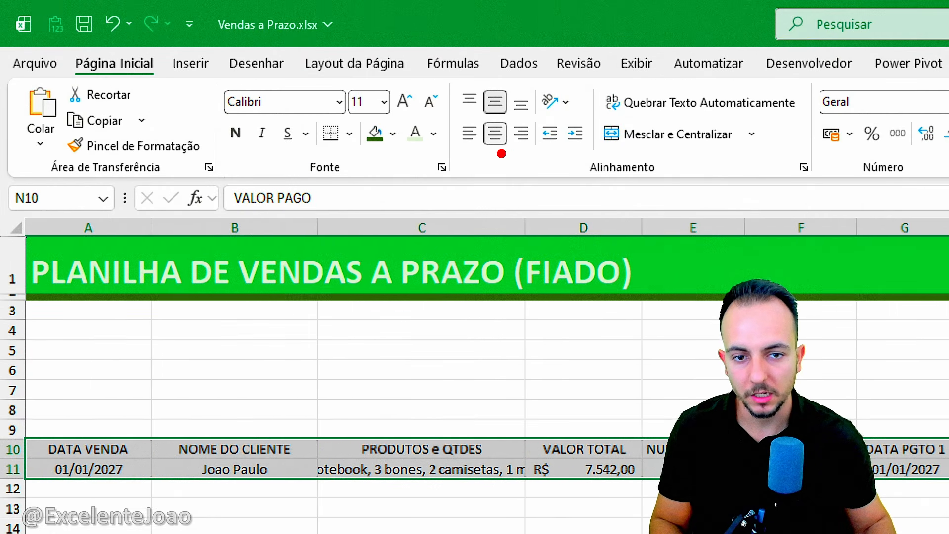
left_click(496, 140)
left_click(496, 141)
left_click(497, 141)
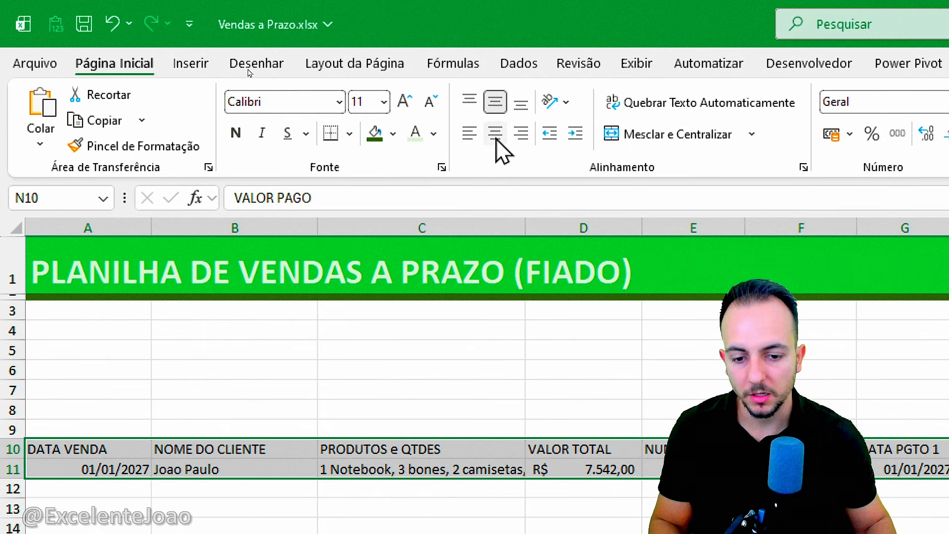
left_click(497, 140)
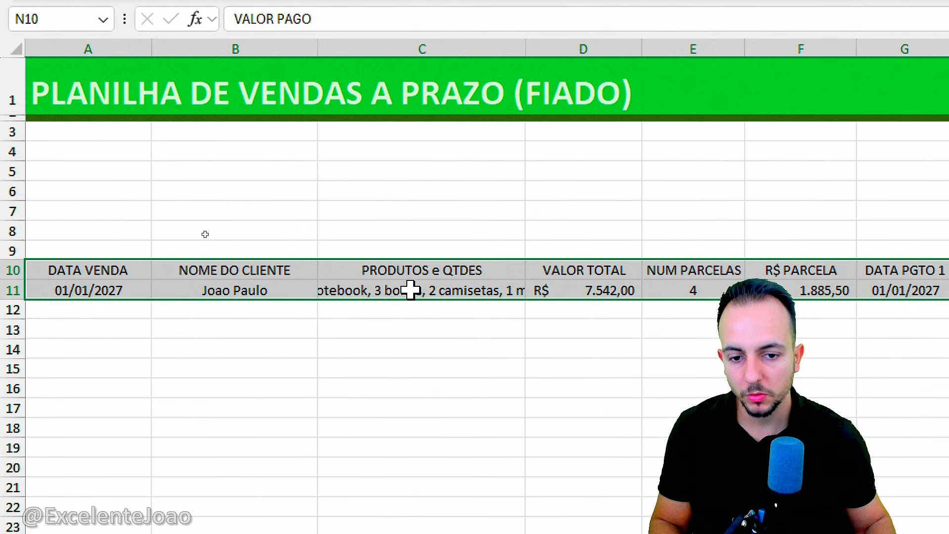
Wrap the products text in C11, then narrow column B to a width of about 22 and column A slightly.
left_click(426, 464)
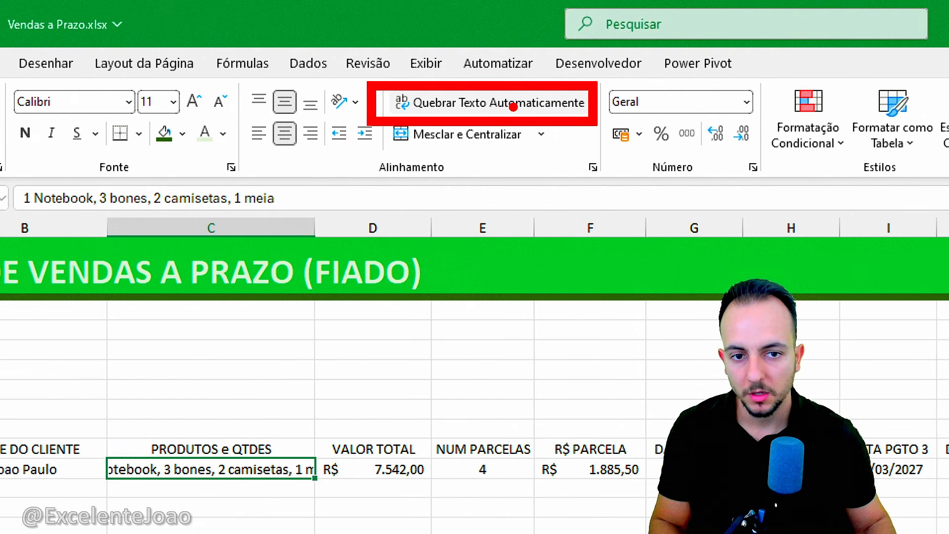
left_click(514, 104)
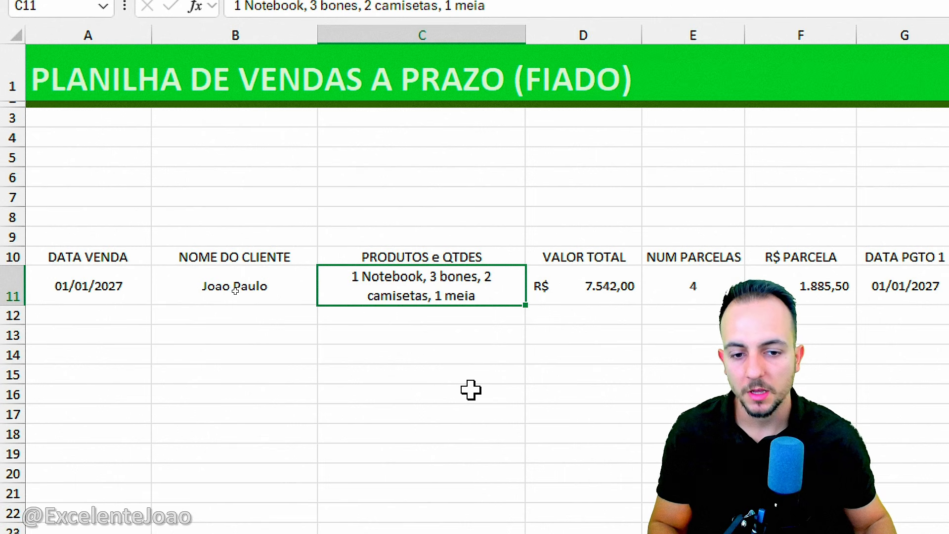
left_click_drag(318, 38, 308, 69)
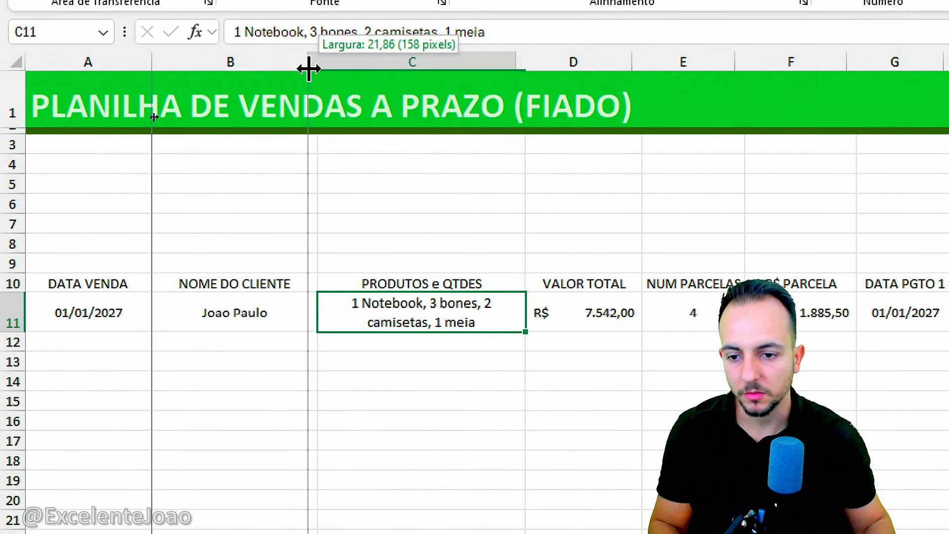
left_click_drag(152, 70, 138, 69)
Convert the range A10:N11 into a table that has headers.
left_click_drag(95, 285, 827, 322)
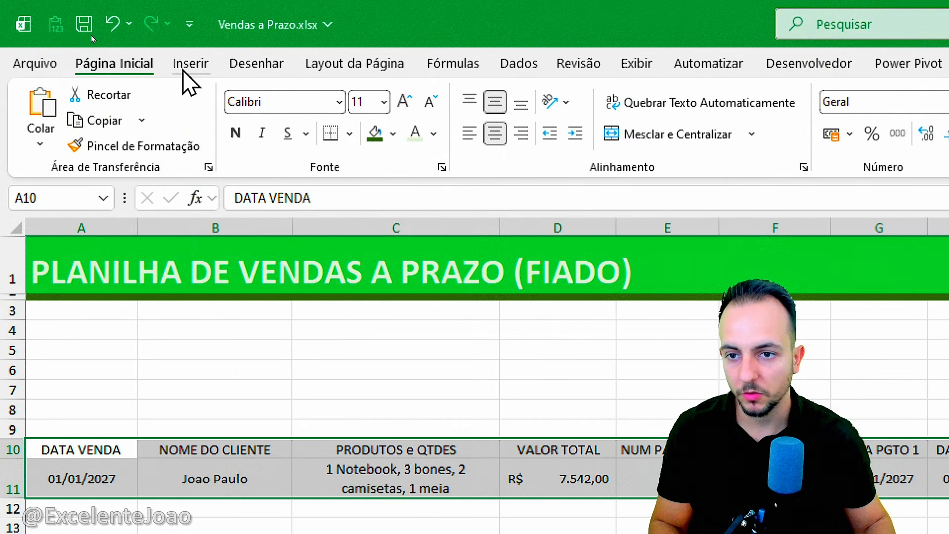
left_click(171, 30)
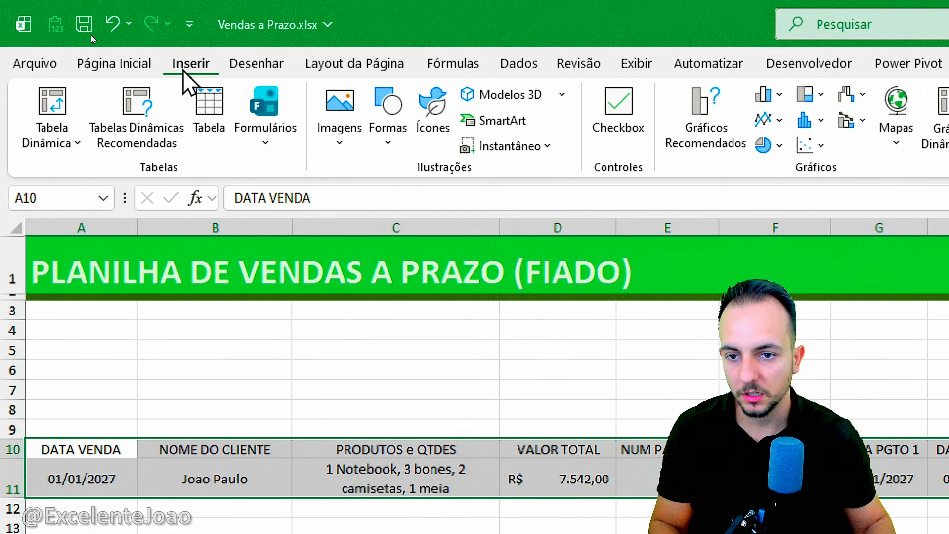
left_click(212, 124)
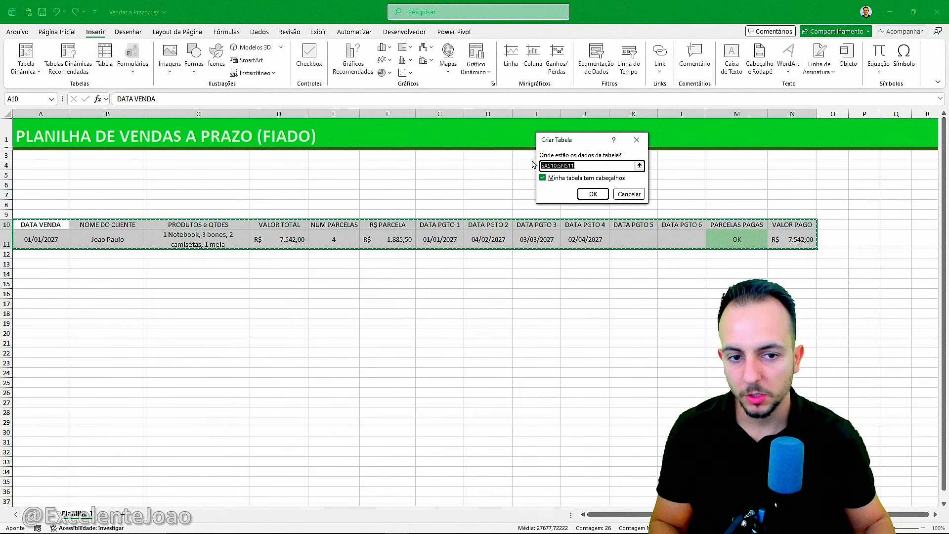
left_click_drag(530, 140, 131, 91)
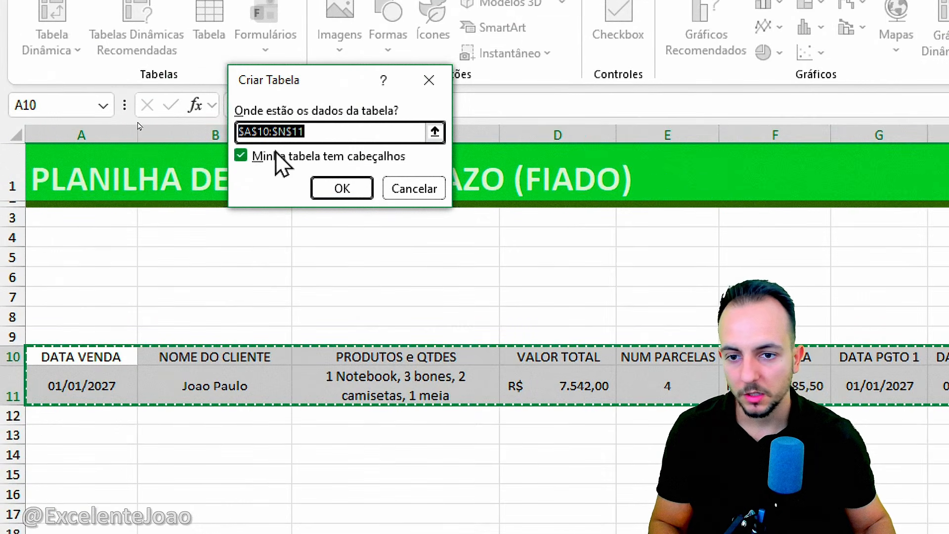
left_click(131, 126)
left_click(262, 159)
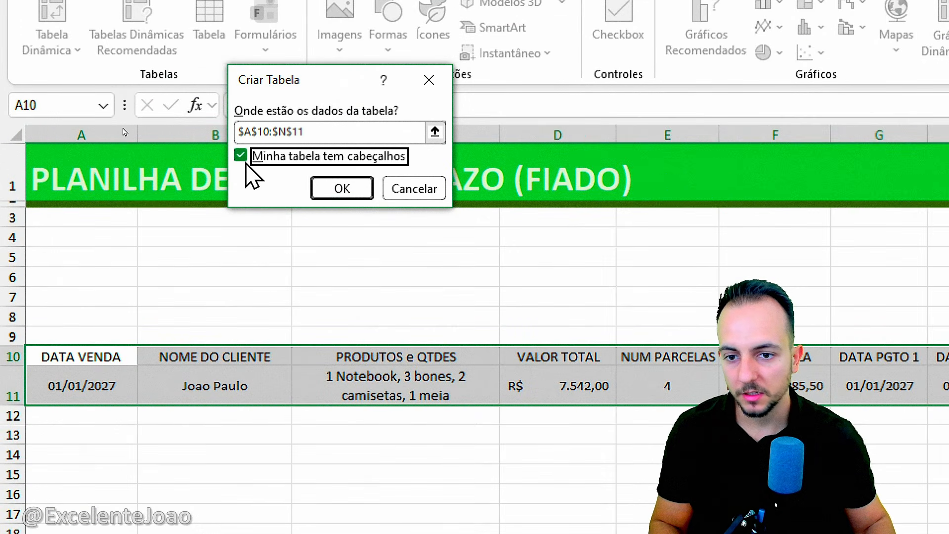
left_click(341, 189)
left_click(214, 262)
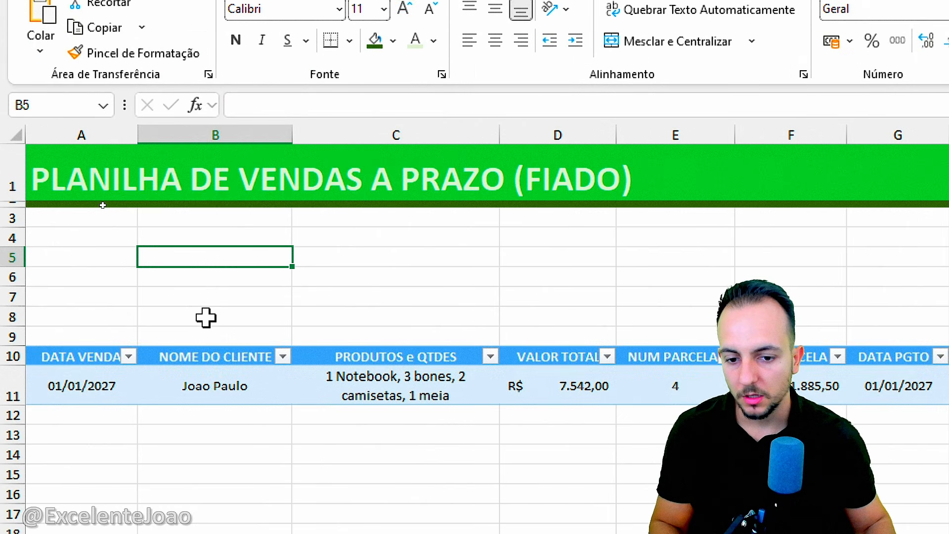
Start a second sale record by entering the sale date 02/01/2027 in A12, directly below the table.
left_click(253, 399)
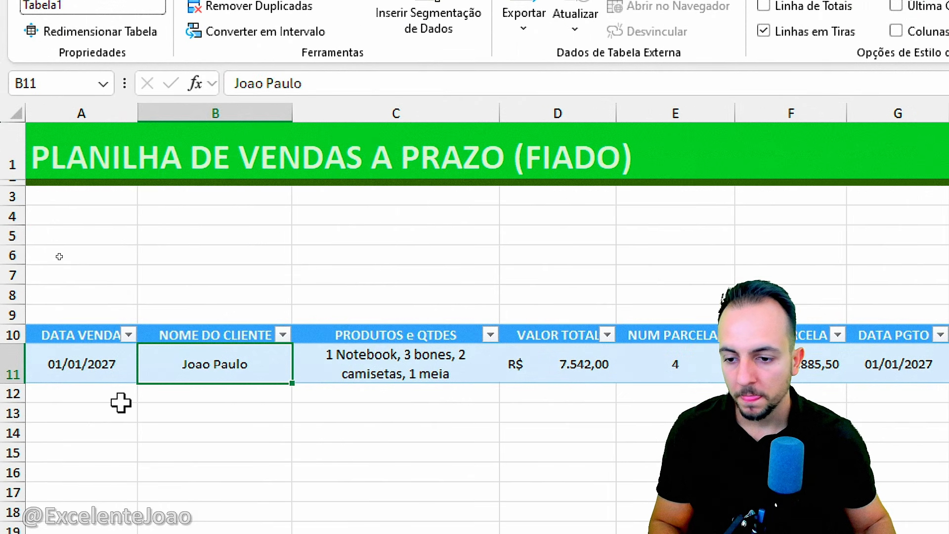
left_click(121, 401)
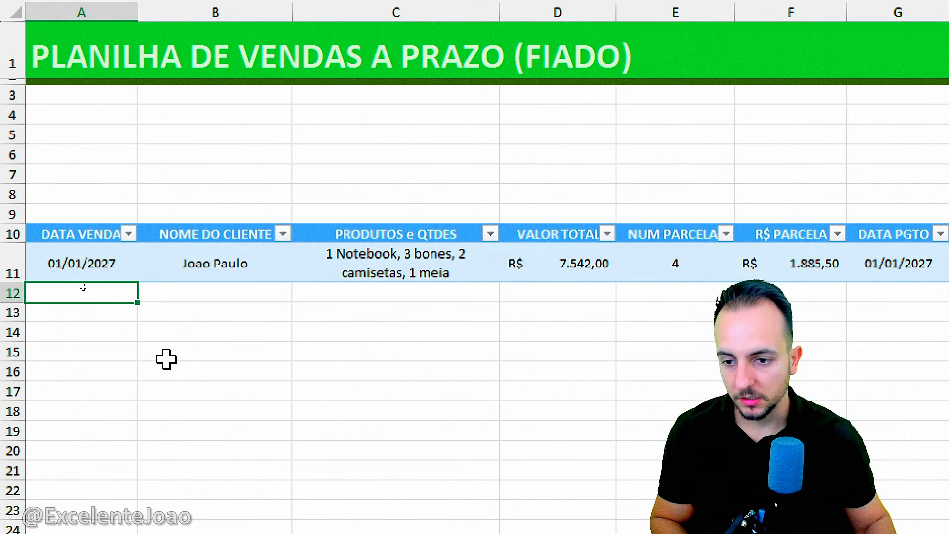
type("02/01/2027")
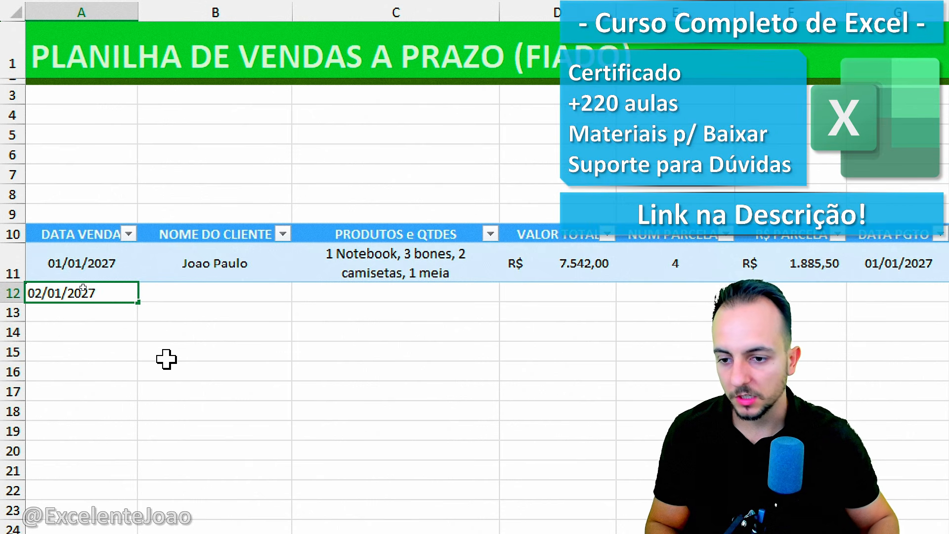
key("Return")
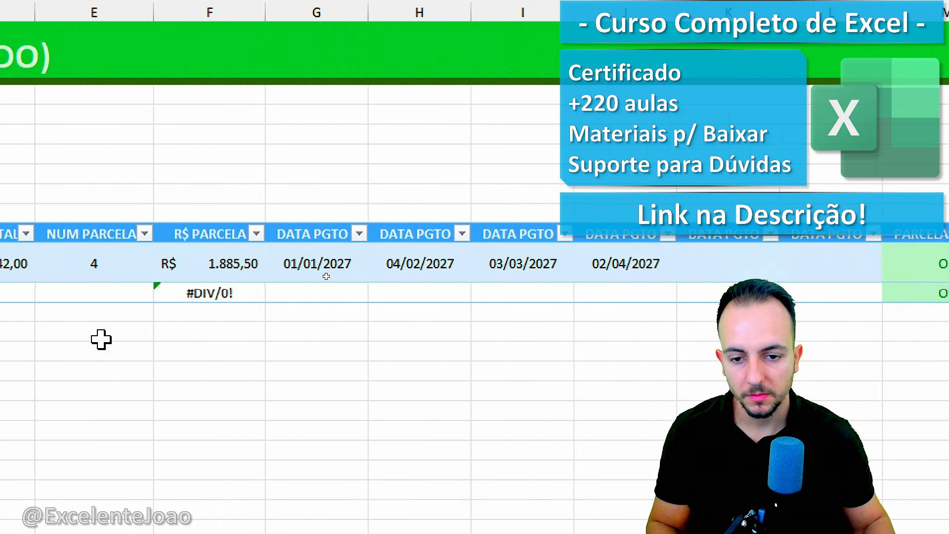
Enter the customer's full name for the second sale in B12.
left_click(218, 290)
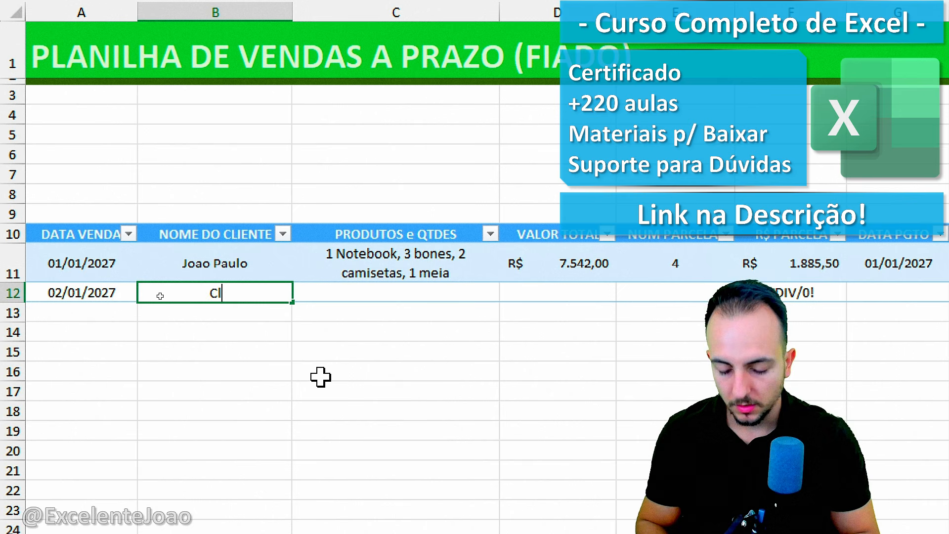
type("Clauio o")
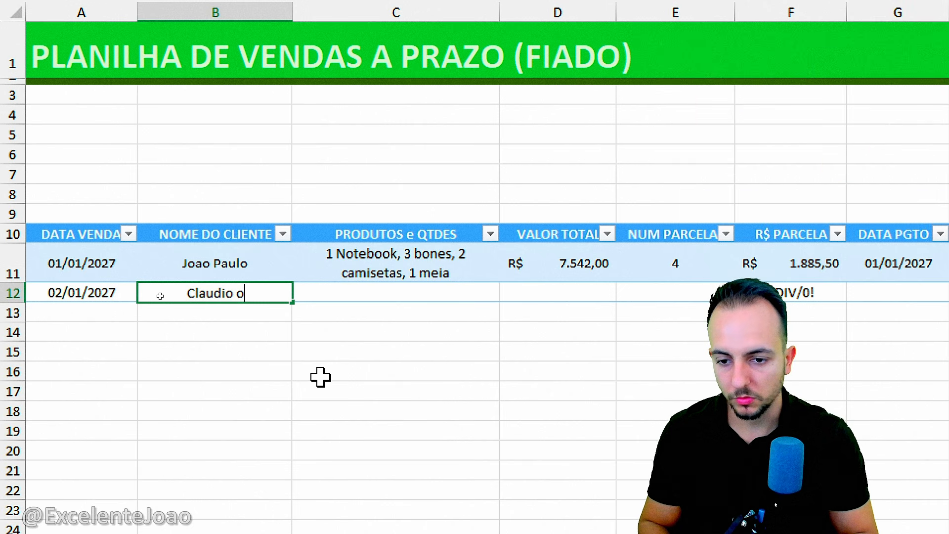
type("ousa")
key("Tab")
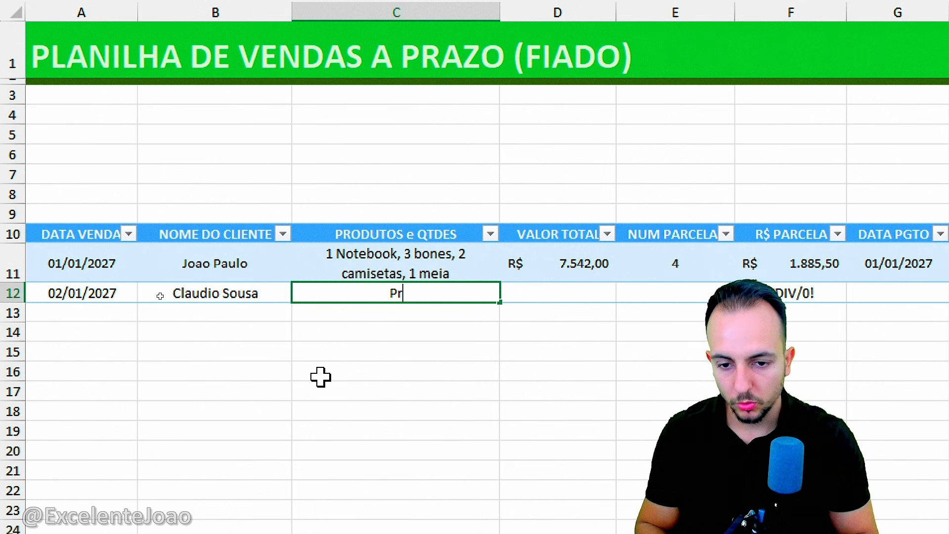
Enter "Produto 123" as the product in C12 and 1000 as the total value in D12.
type("Produt")
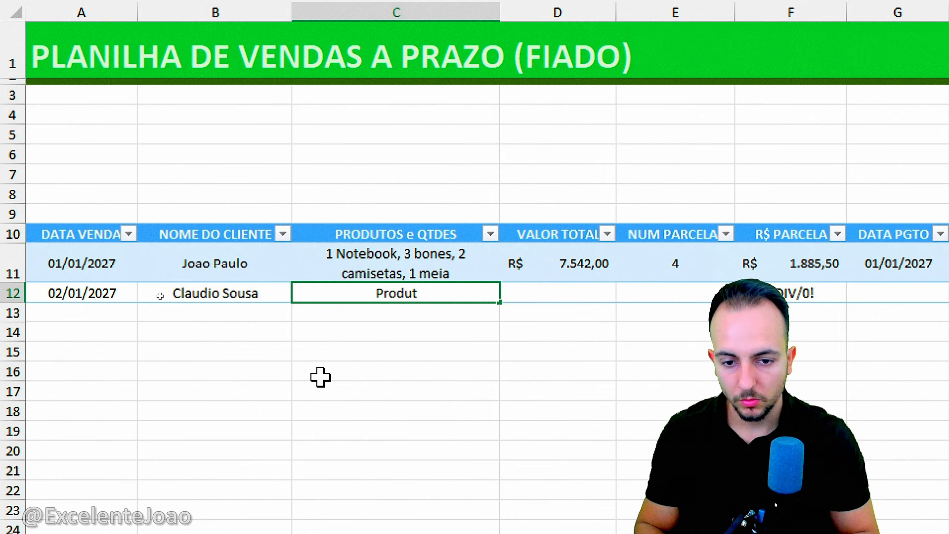
type("o 123")
key("Tab")
type("1.00")
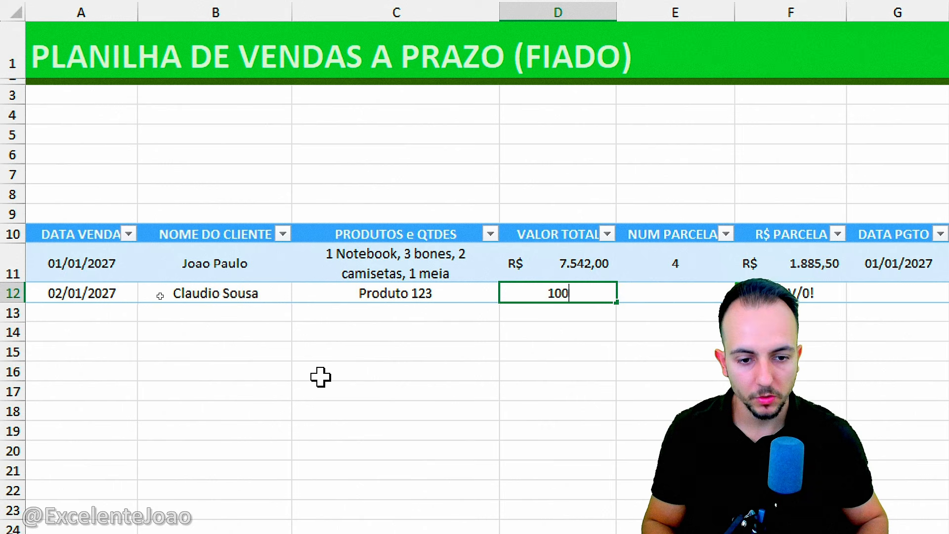
type("0")
key("Return")
Set the number of installments for the second sale in E12 to 2.
left_click(686, 299)
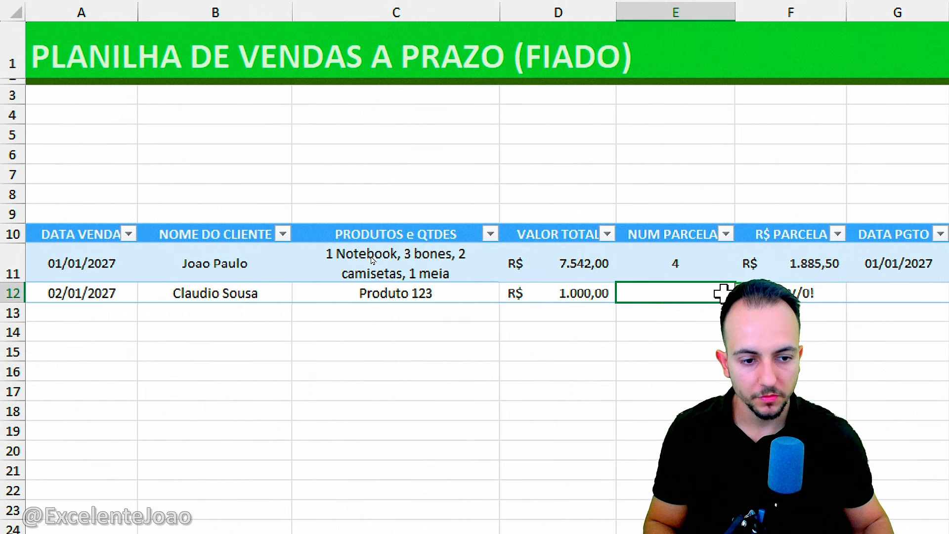
left_click(727, 293)
left_click(643, 340)
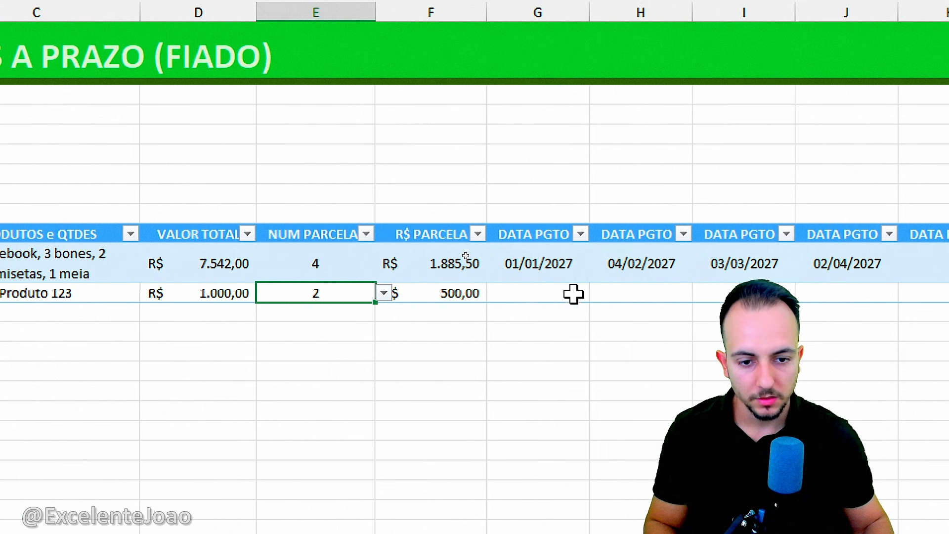
left_click(807, 294)
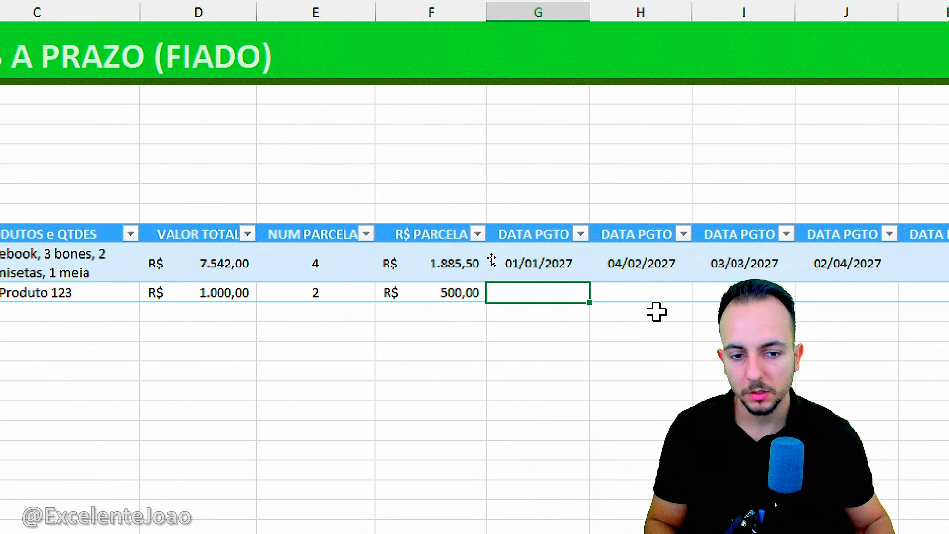
scroll(867, 282, "right", 1)
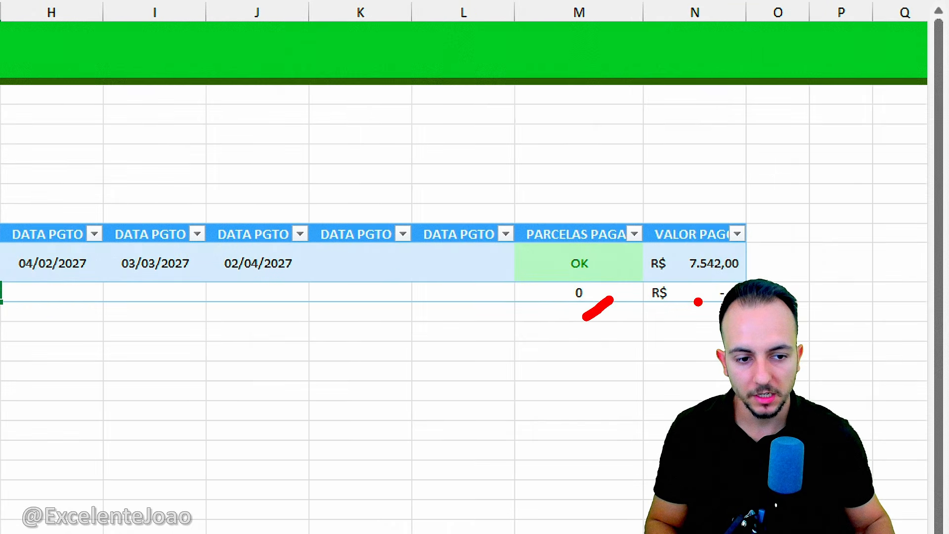
key("Escape")
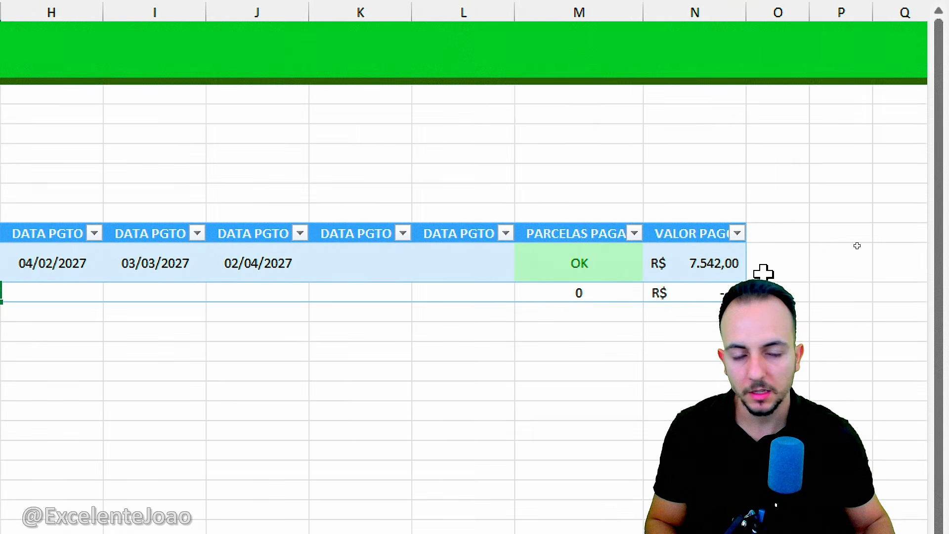
key("Escape")
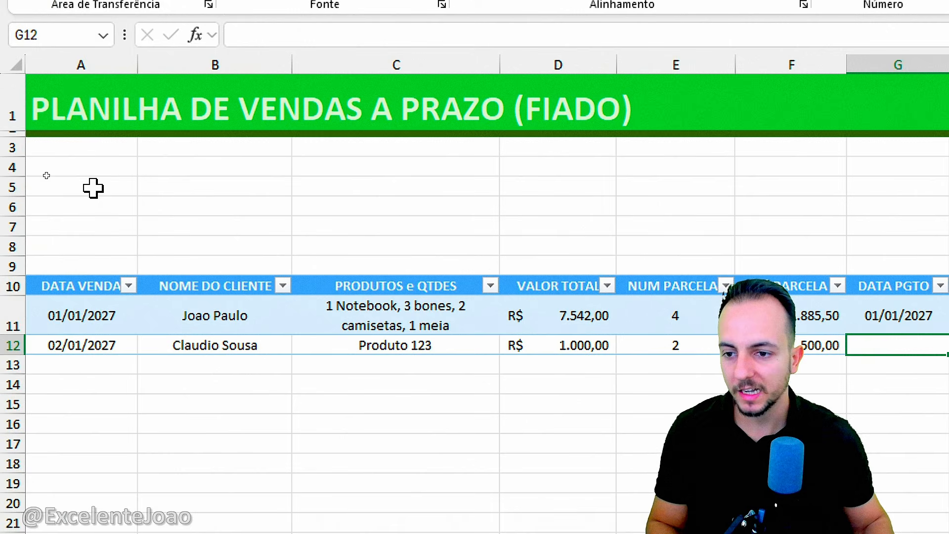
left_click_drag(47, 176, 44, 202)
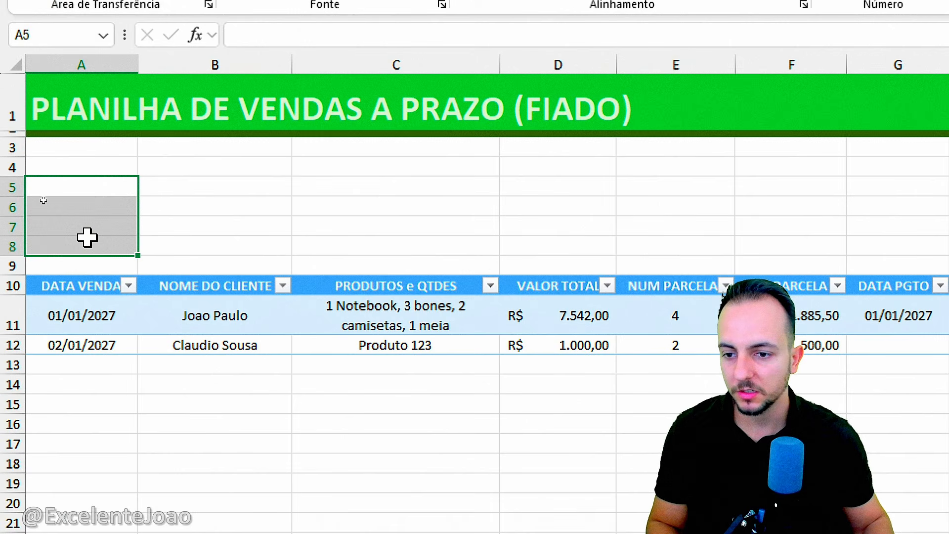
left_click_drag(172, 184, 159, 229)
left_click(106, 195)
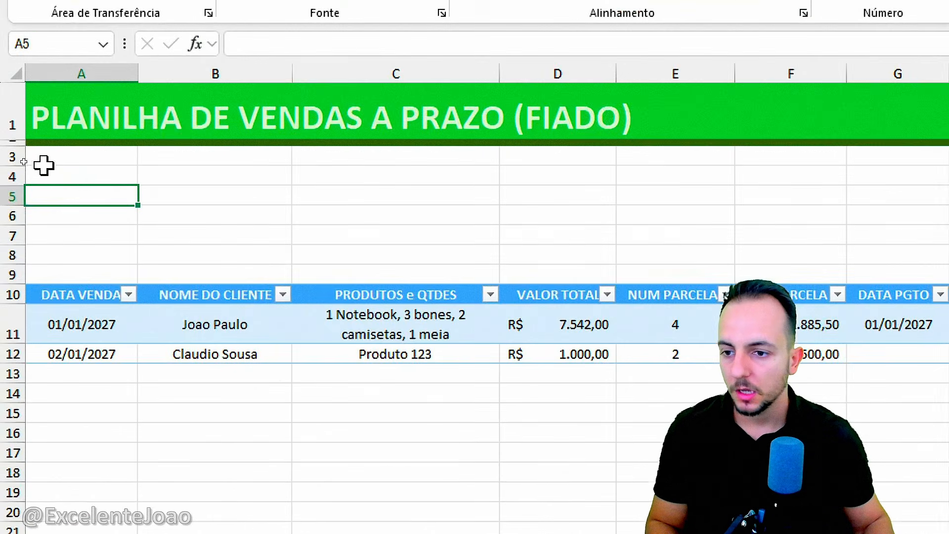
Enter the summary labels "TOTAL VENDIDO" in A4 and "TOTAL RECEBIDO" in A5, above the sales table.
left_click(37, 168)
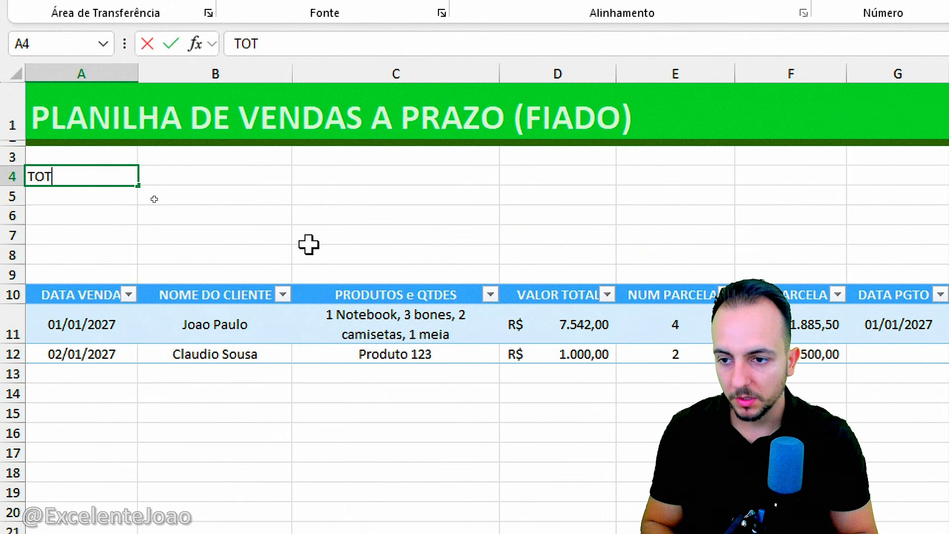
type("TOTAL VENDIDO")
key("Return")
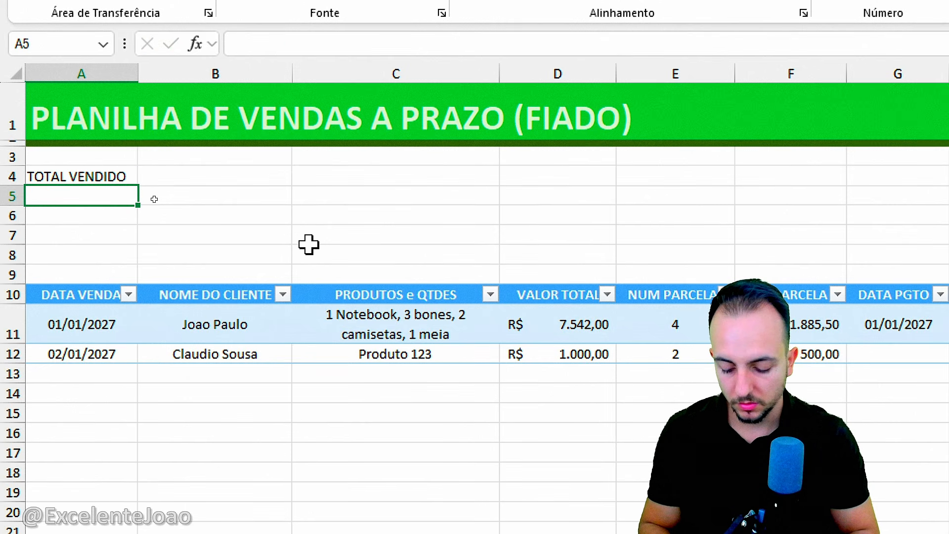
type("TTO")
type("O")
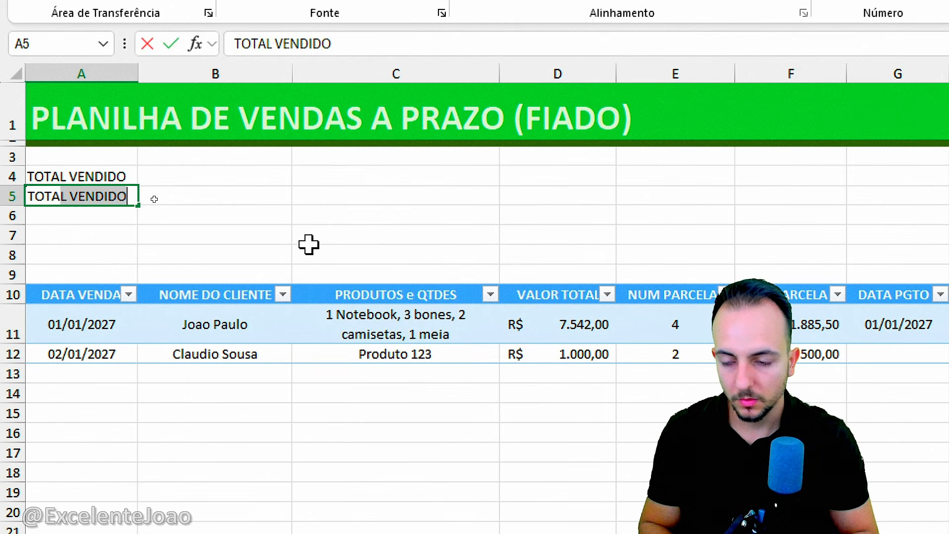
type("TAL RECEBIDO")
key("Return")
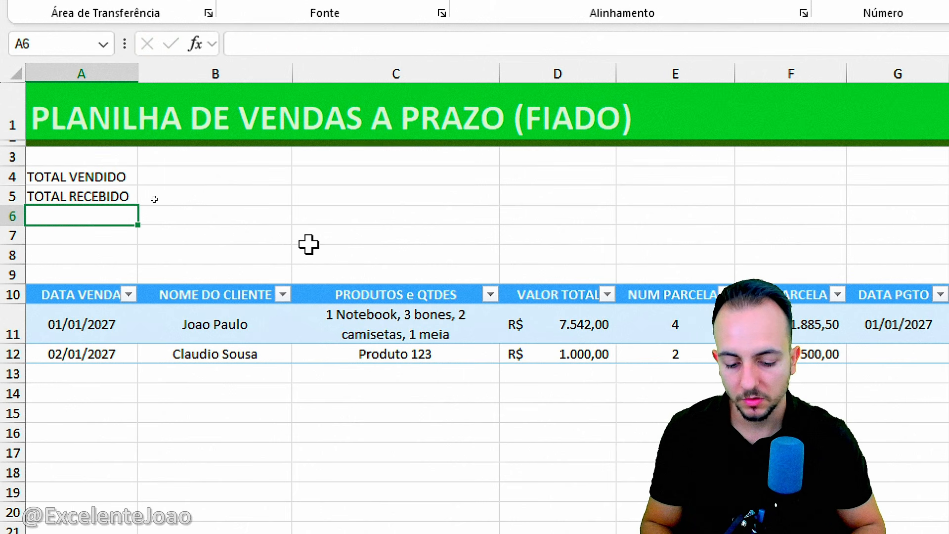
Add the summary labels "TOTAL A RECEBER" in A6 and "QTDE CLIENTES DEVENDO" in A7.
type("TOTAL A RE")
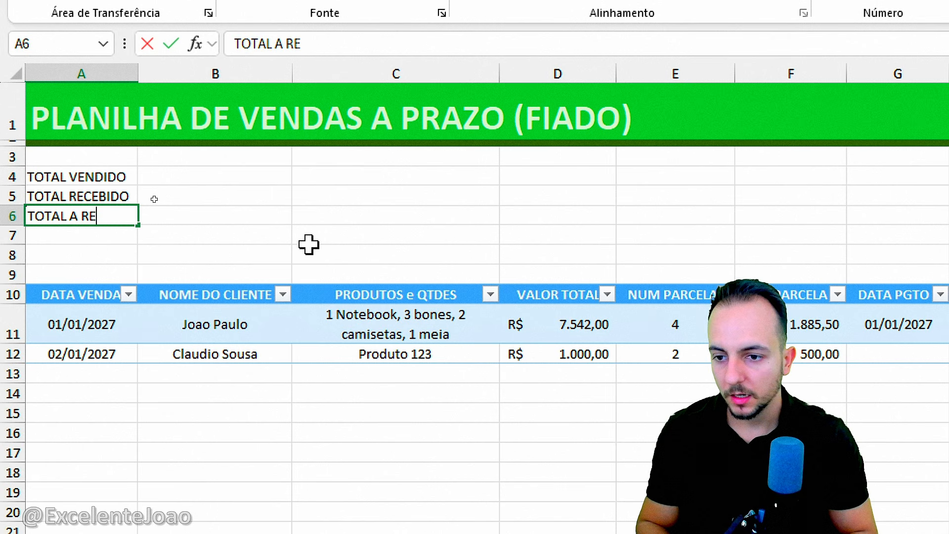
type("CEBER")
key("Return")
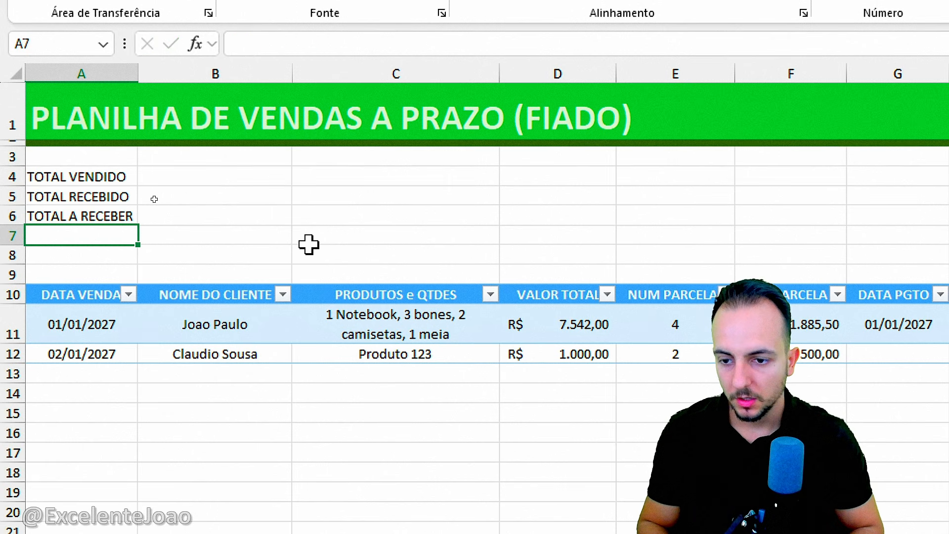
type("QTDE CLIENTES")
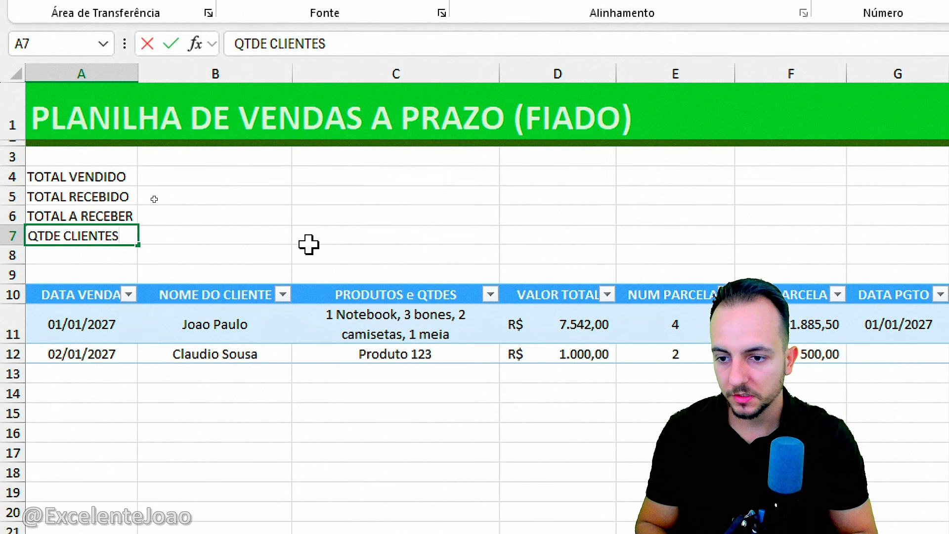
type(" DEVENDO")
key("Return")
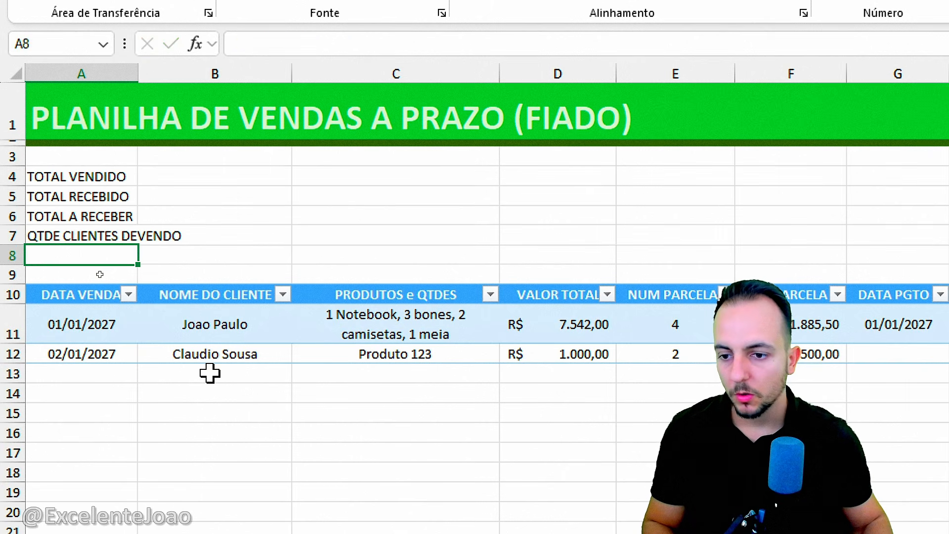
left_click(213, 393)
left_click_drag(200, 249, 224, 280)
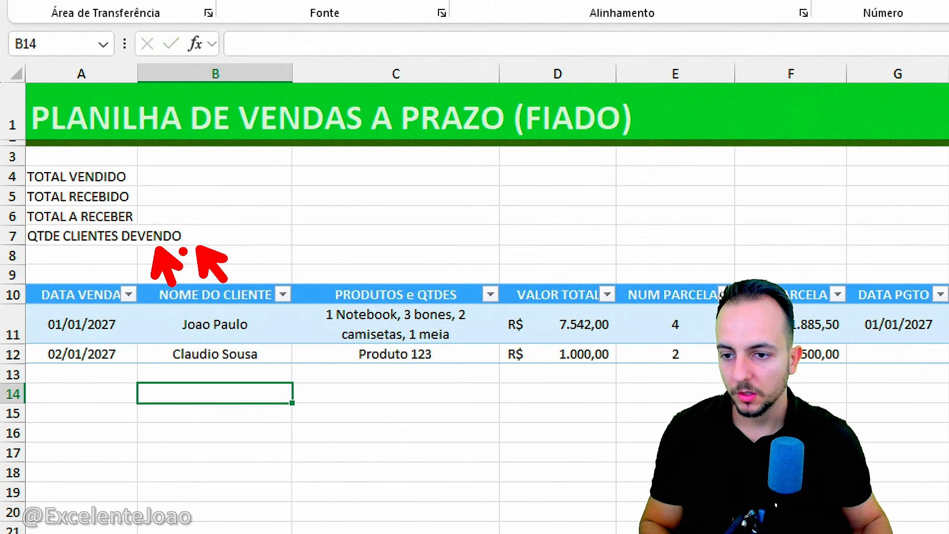
key("Escape")
Merge columns A and B separately in each of rows 4 to 7 and right-align the four summary labels.
mouse_move(90, 176)
left_mouse_down()
mouse_move(153, 173)
mouse_move(143, 161)
left_mouse_up()
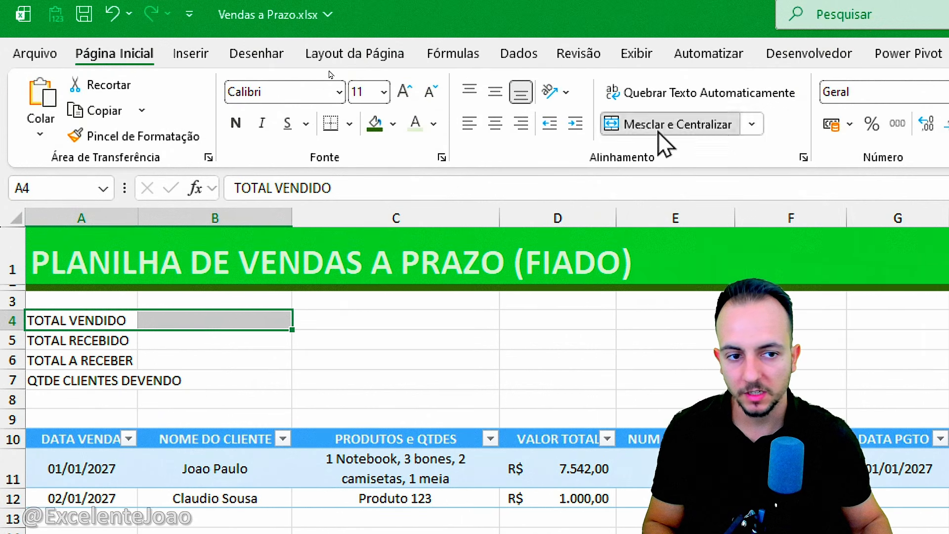
left_click(659, 133)
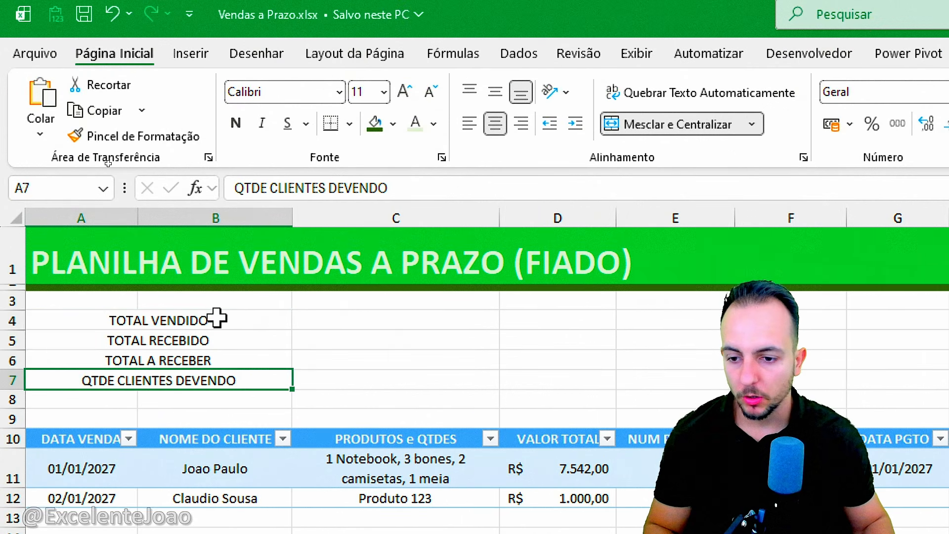
left_click_drag(216, 317, 209, 379)
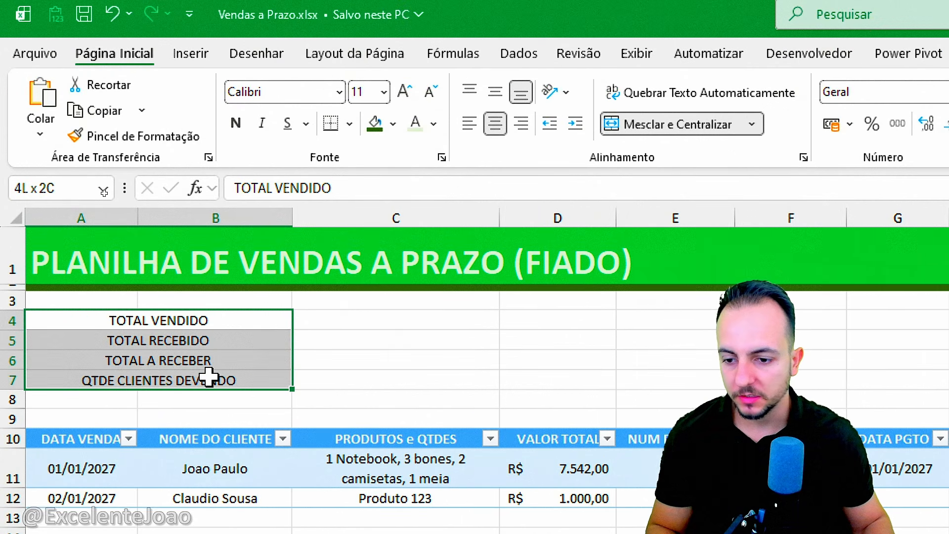
left_click(521, 125)
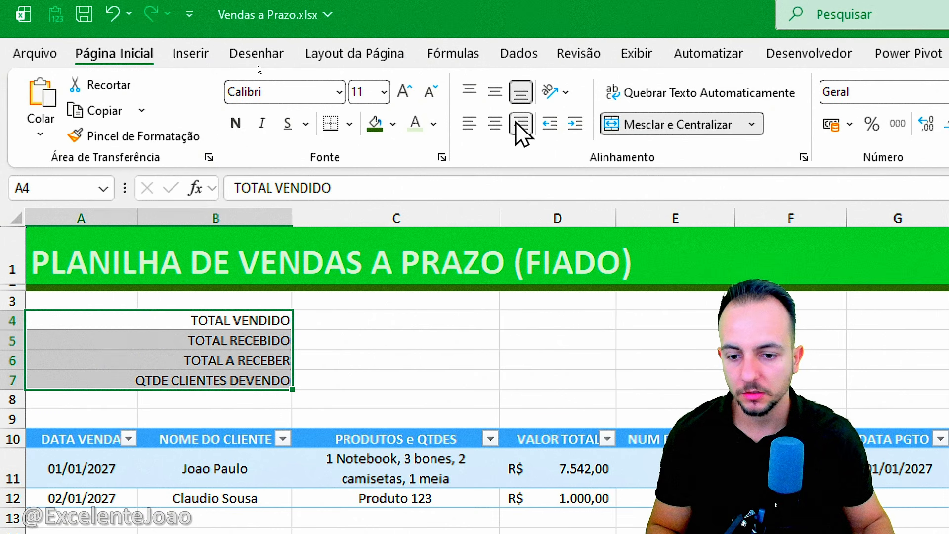
Apply all borders to the summary block A4:C7.
left_click(236, 324)
left_click_drag(236, 324, 322, 377)
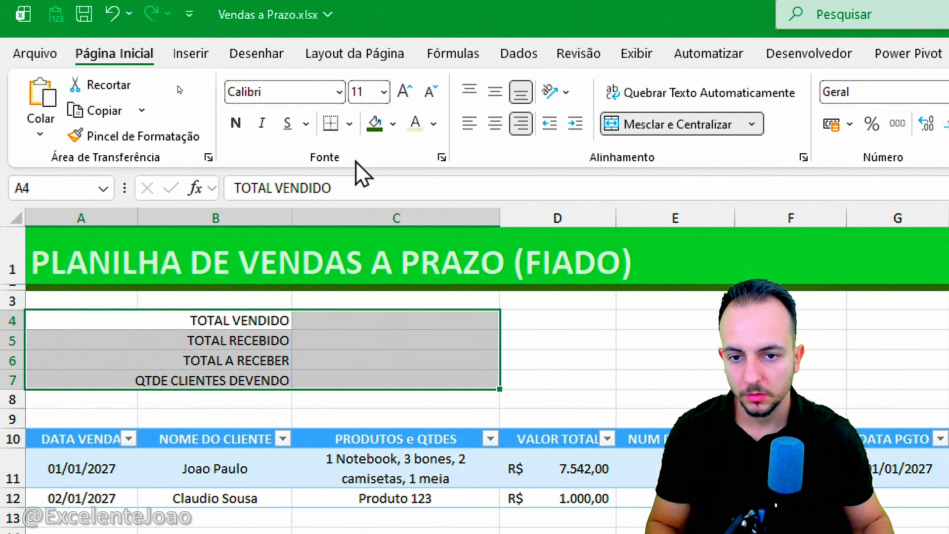
left_click(350, 124)
left_click(394, 333)
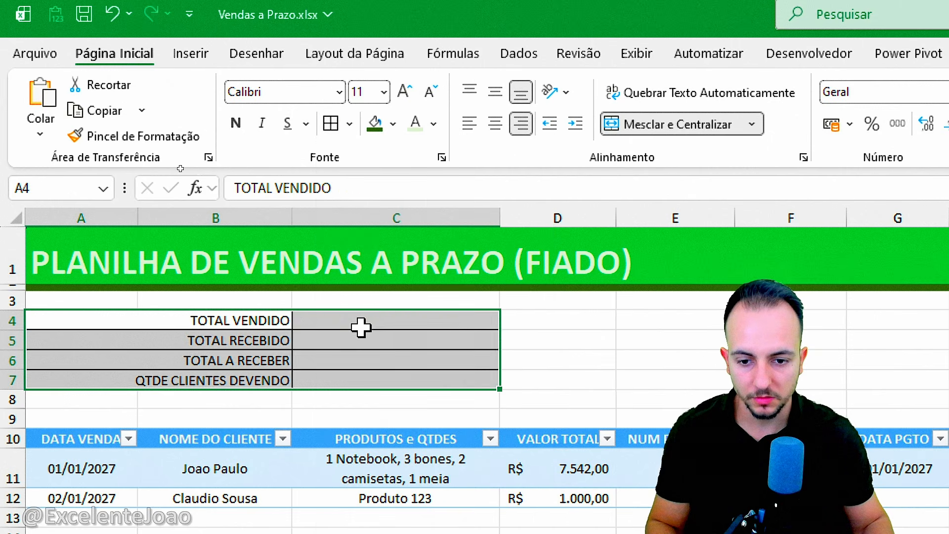
left_click(364, 323)
Fill the TOTAL VENDIDO label with the lightest theme green and the TOTAL RECEBIDO label with the lightest theme blue.
left_click(261, 319)
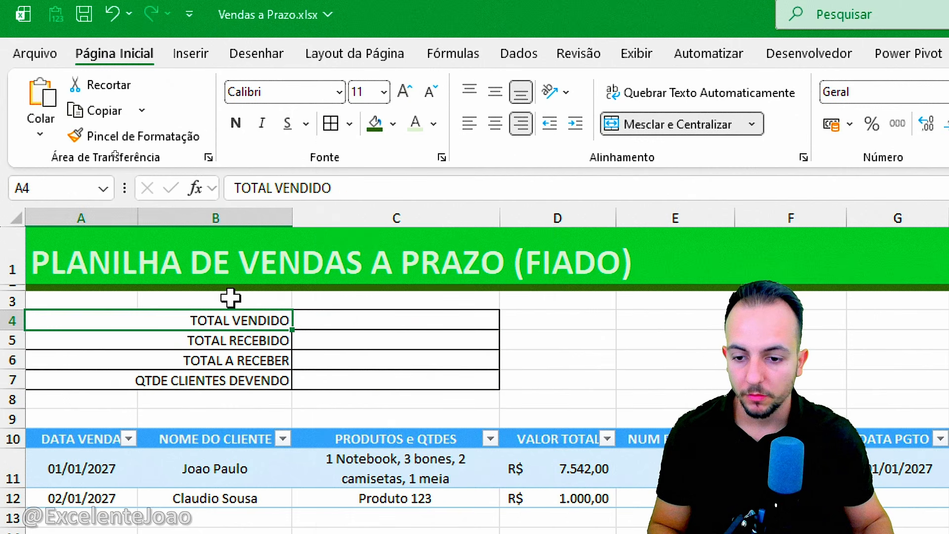
left_click(394, 124)
left_click(628, 258)
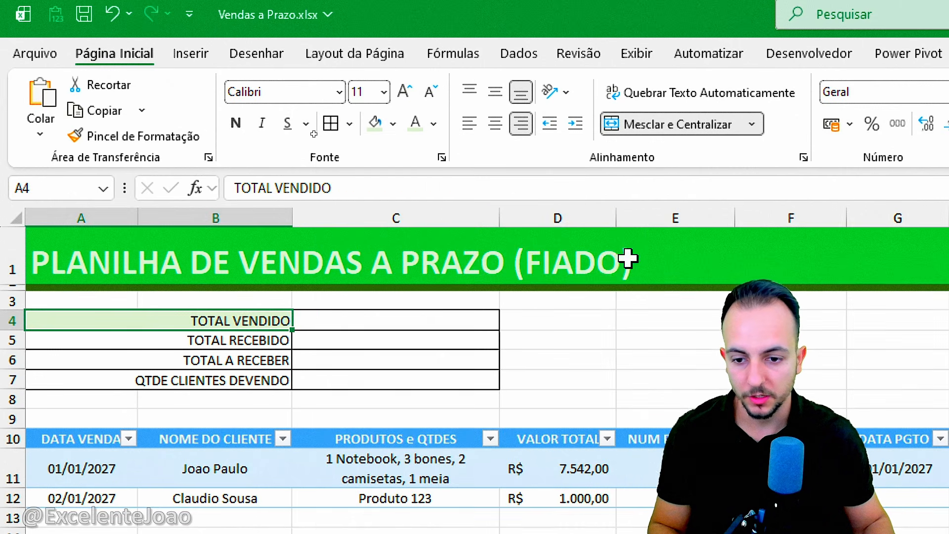
left_click(259, 340)
left_click(394, 124)
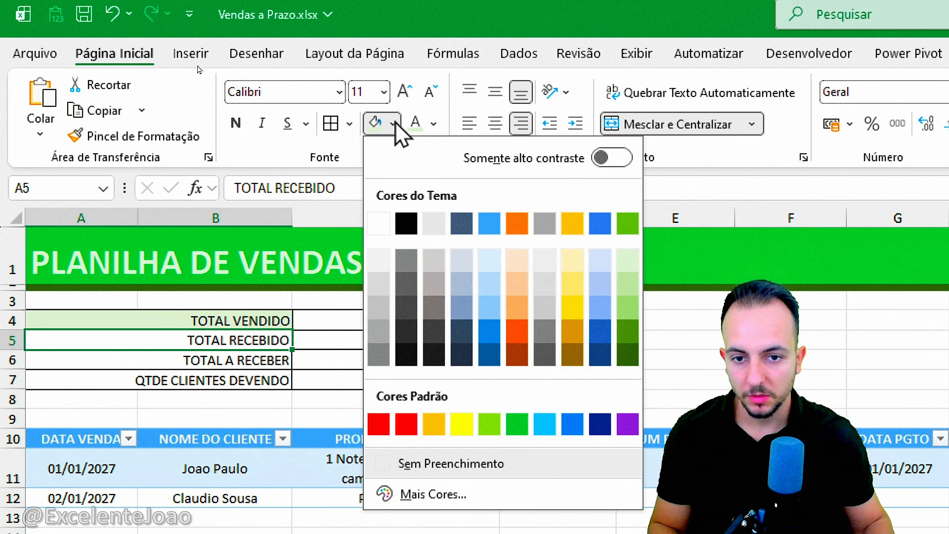
left_click(601, 261)
Fill the TOTAL A RECEBER label with the lightest theme orange and the QTDE CLIENTES DEVENDO label with the lightest theme gold.
left_click(253, 360)
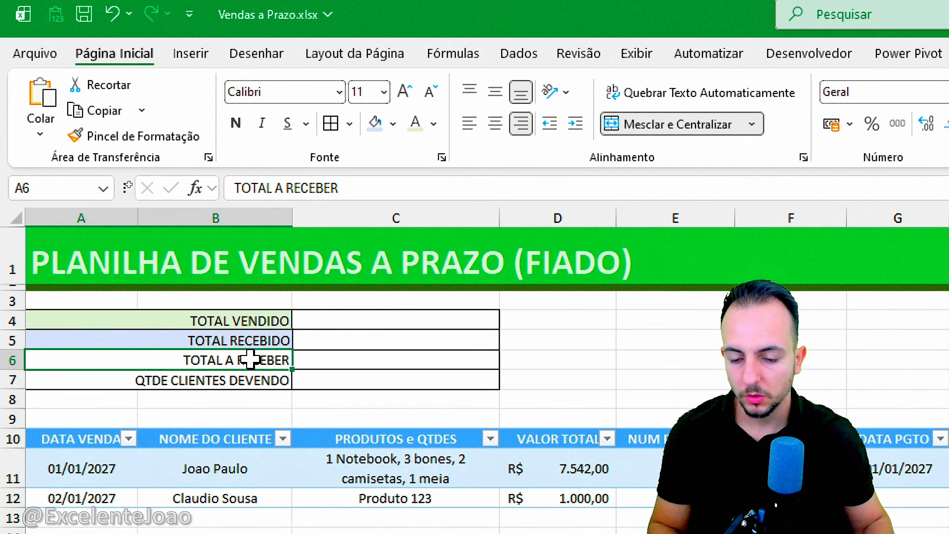
left_click(393, 124)
left_click(519, 276)
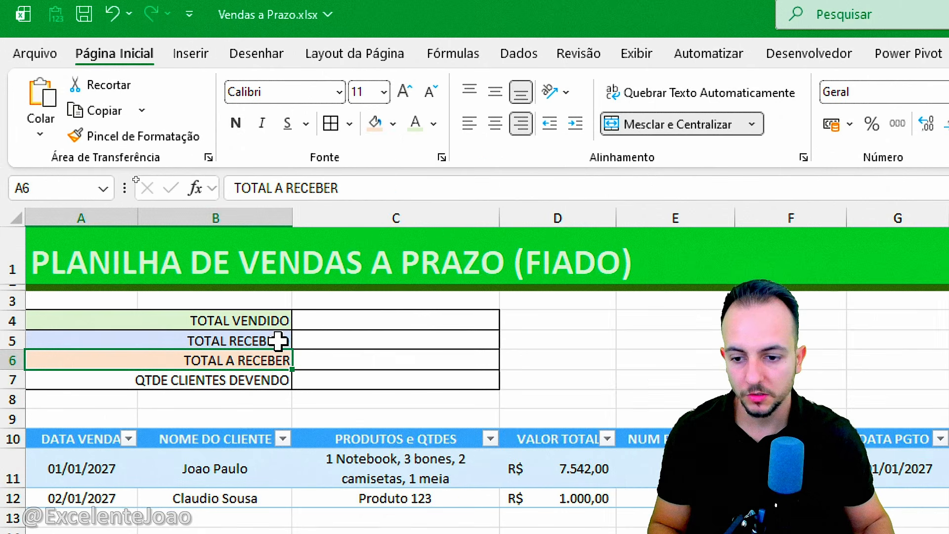
left_click(265, 380)
left_click(394, 124)
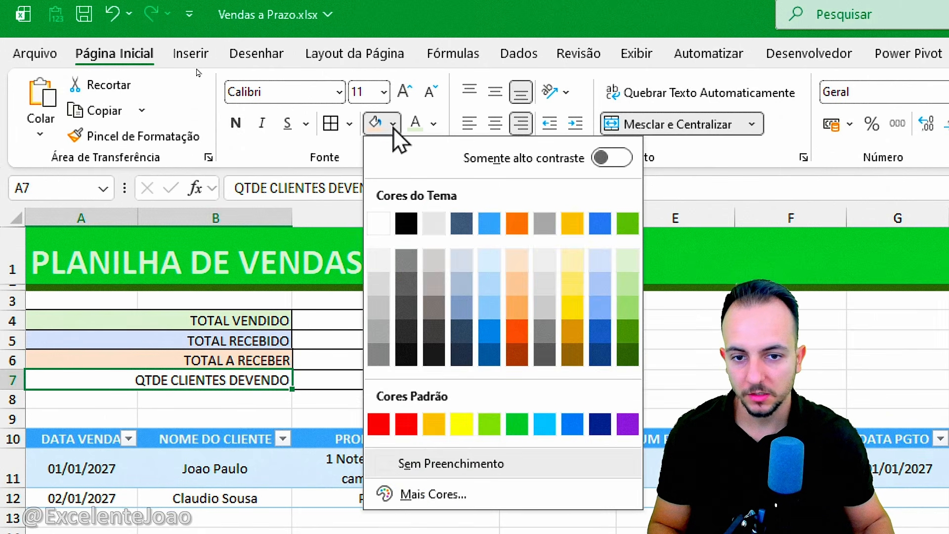
left_click(569, 262)
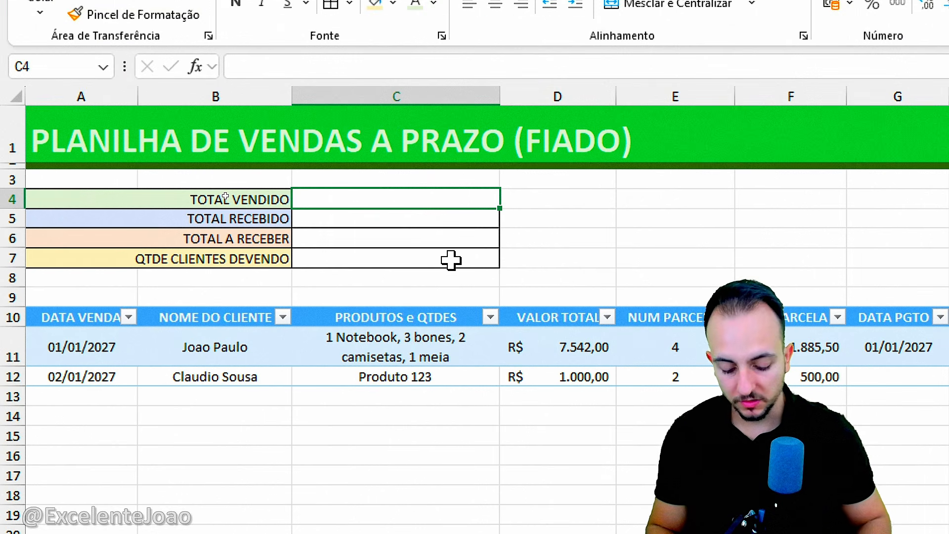
Calculate the total sold in C4 with =SOMA(Tabela1[VALOR TOTAL]).
type("=SOMA")
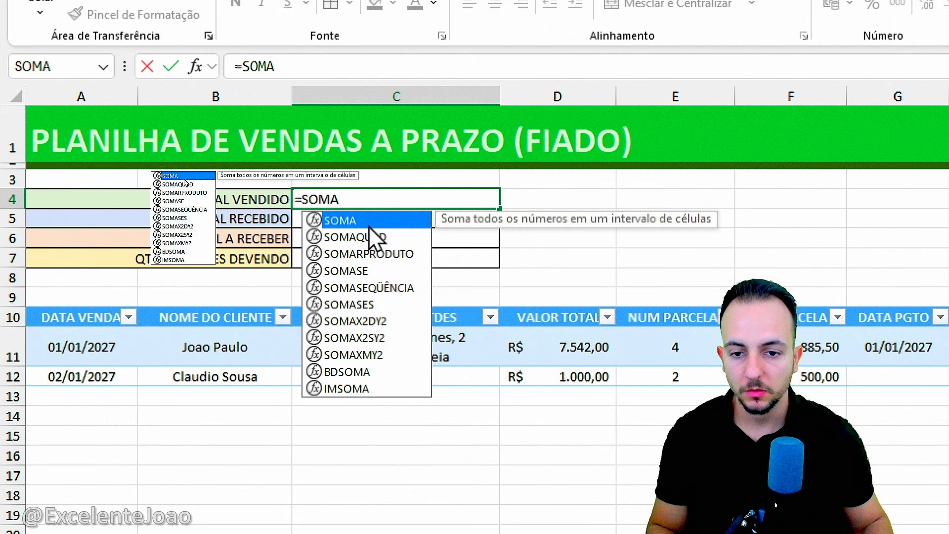
type("(")
left_click(558, 341)
left_click_drag(558, 339, 555, 374)
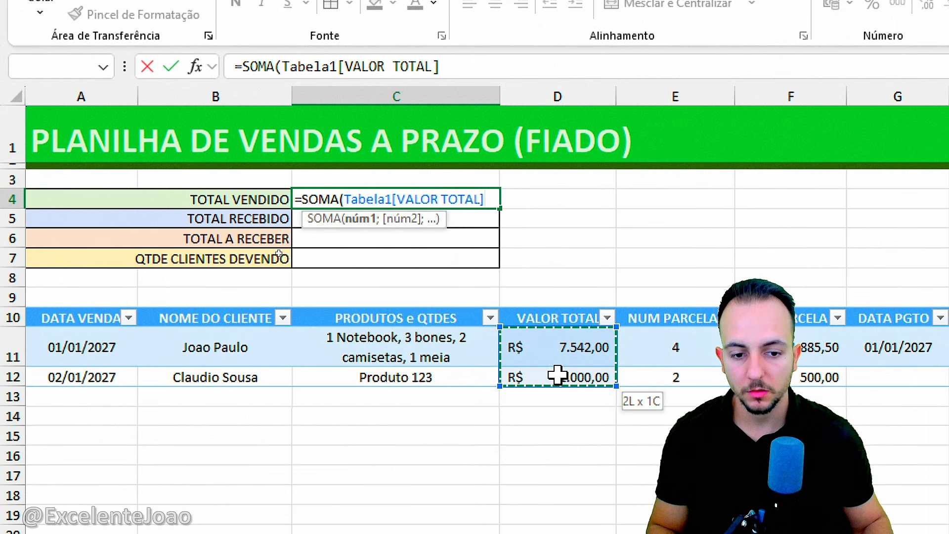
key("Return")
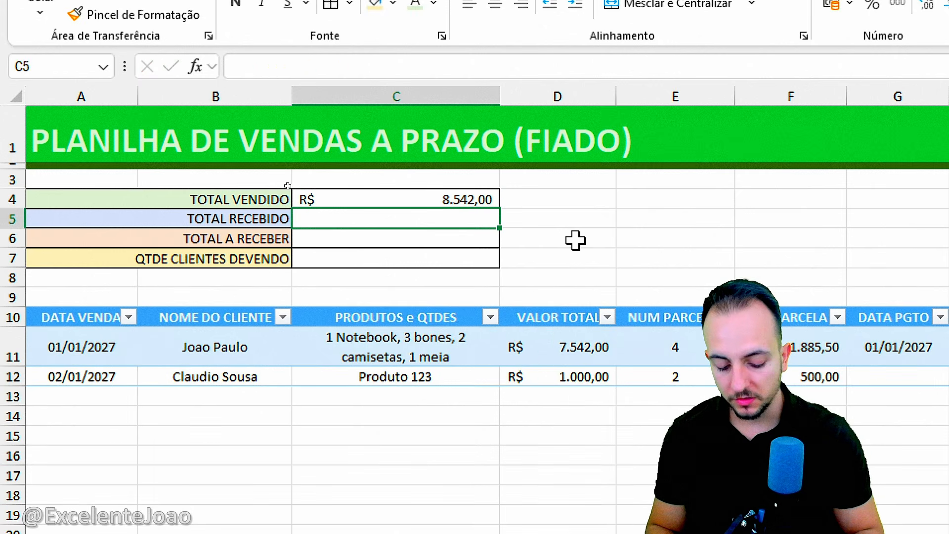
Calculate the total received in C5 with a SOMA formula over the table's VALOR PAGO column.
type("=SOMA")
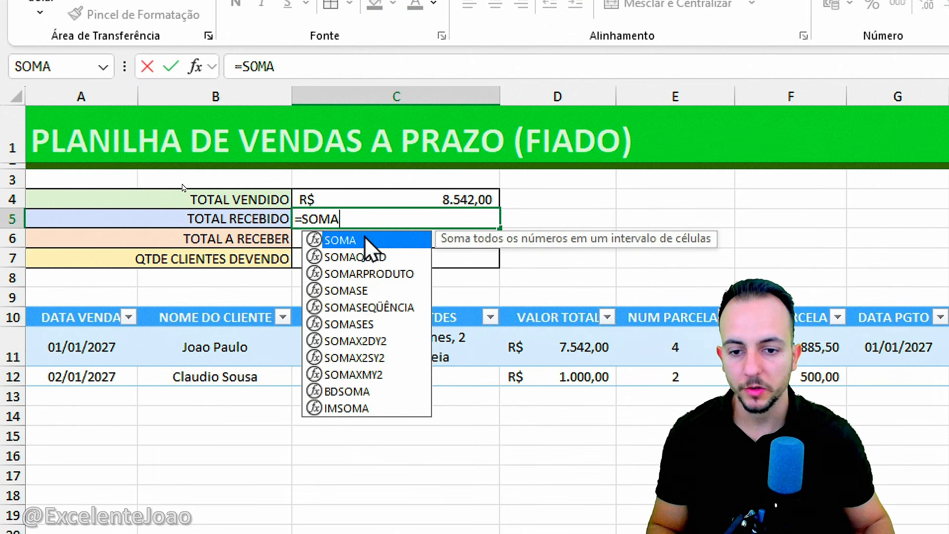
type("(")
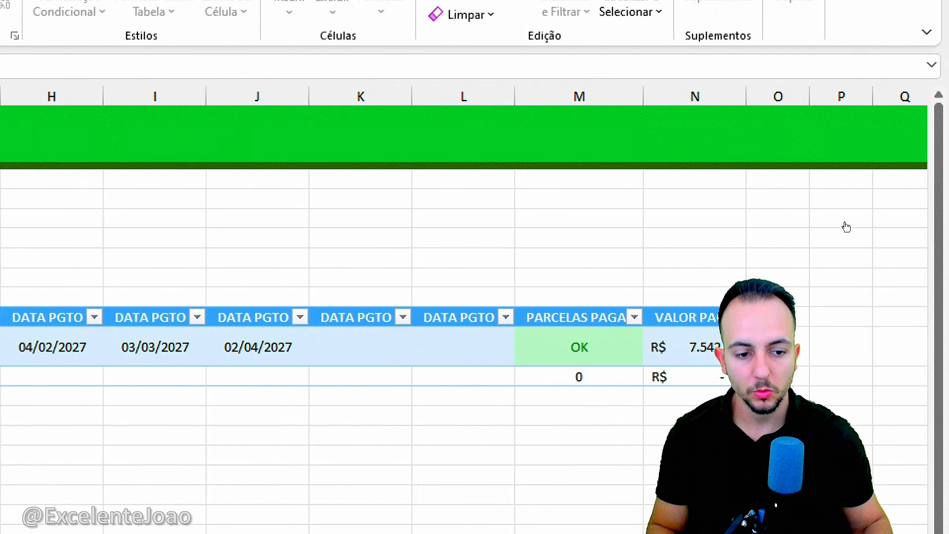
left_click_drag(694, 332, 683, 372)
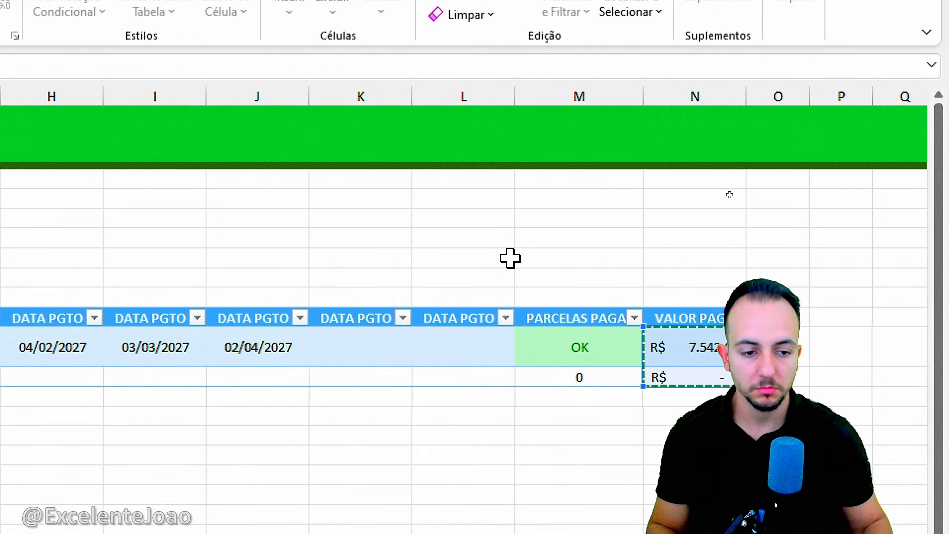
key("Return")
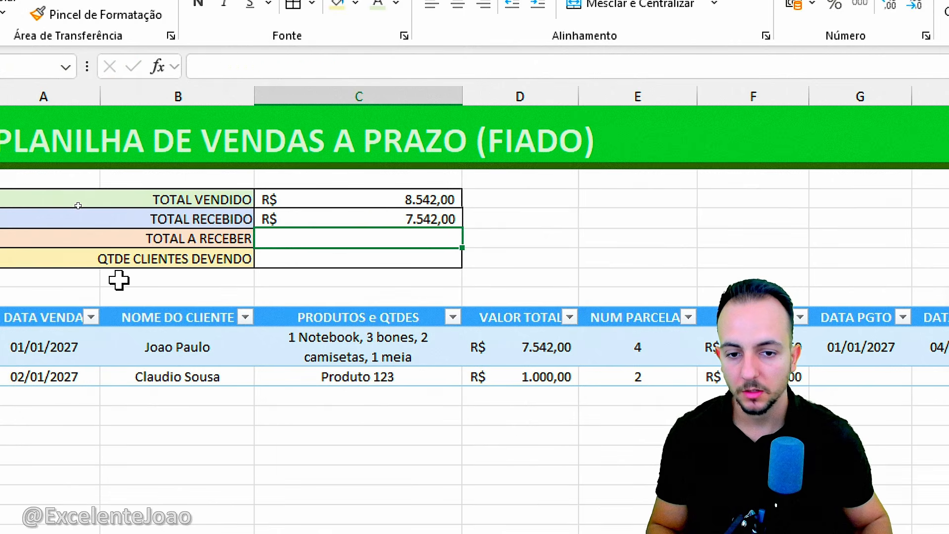
Calculate the total to receive in C6 with =C4-C5, subtracting TOTAL RECEBIDO from TOTAL VENDIDO.
left_click(358, 198)
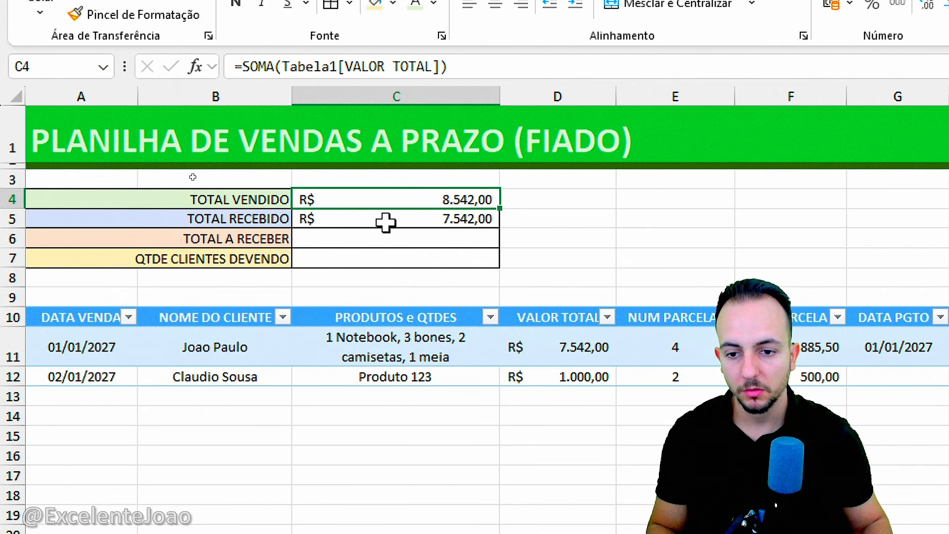
left_click(386, 220)
left_click(368, 243)
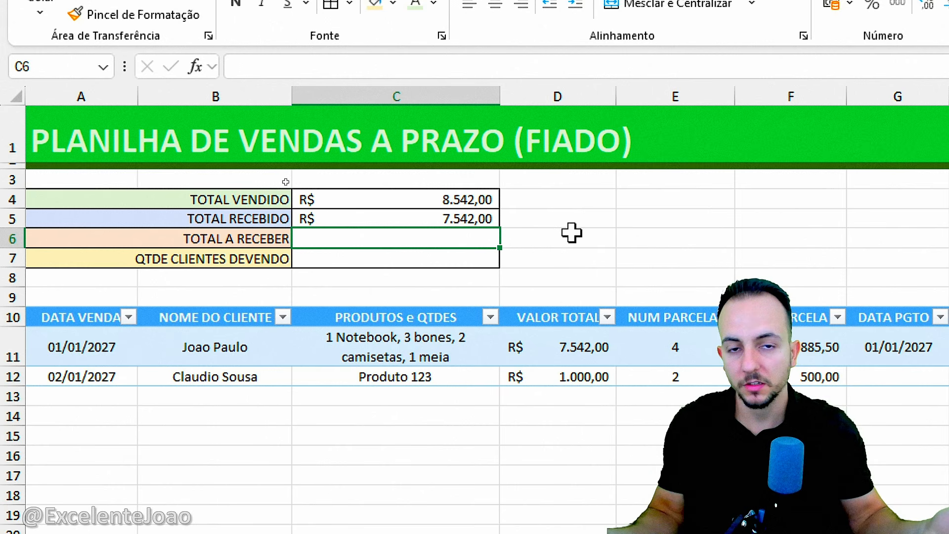
type("=")
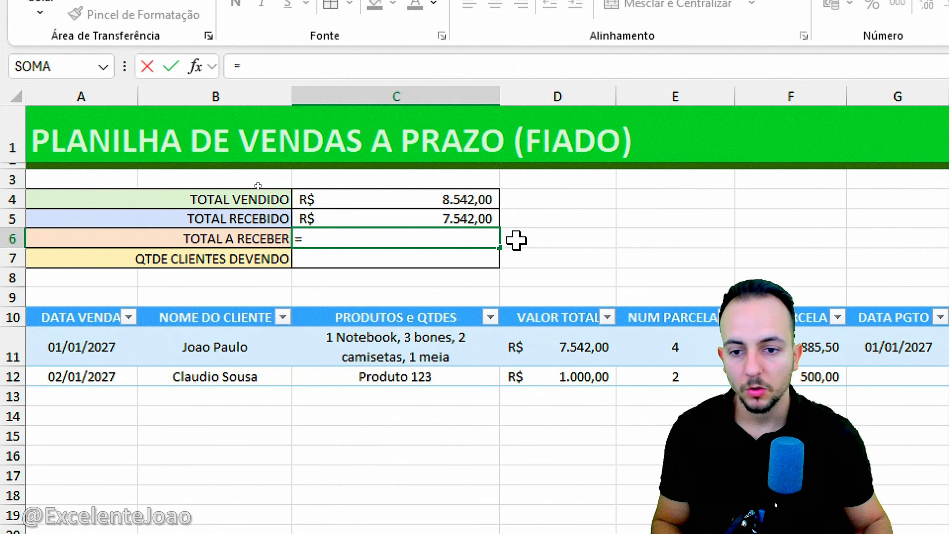
left_click(482, 202)
type("-")
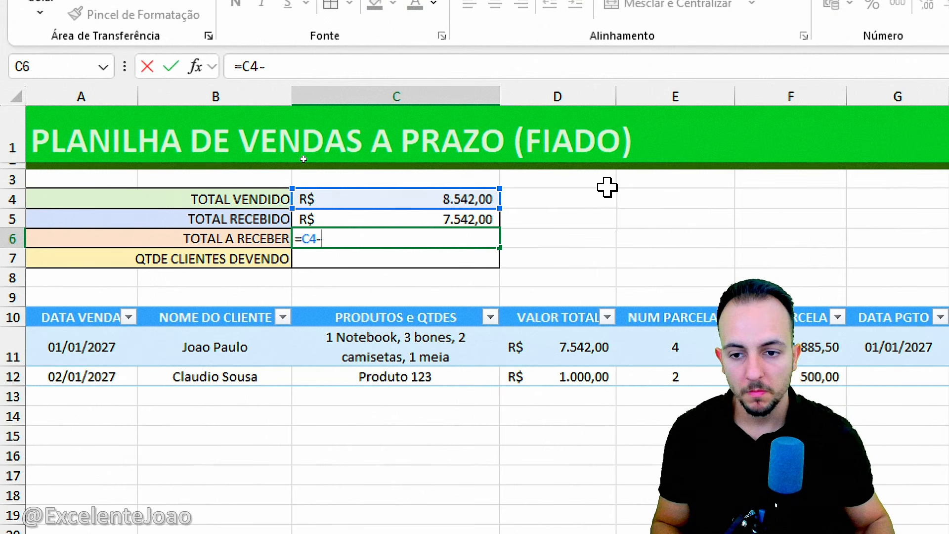
left_click(460, 224)
key("Return")
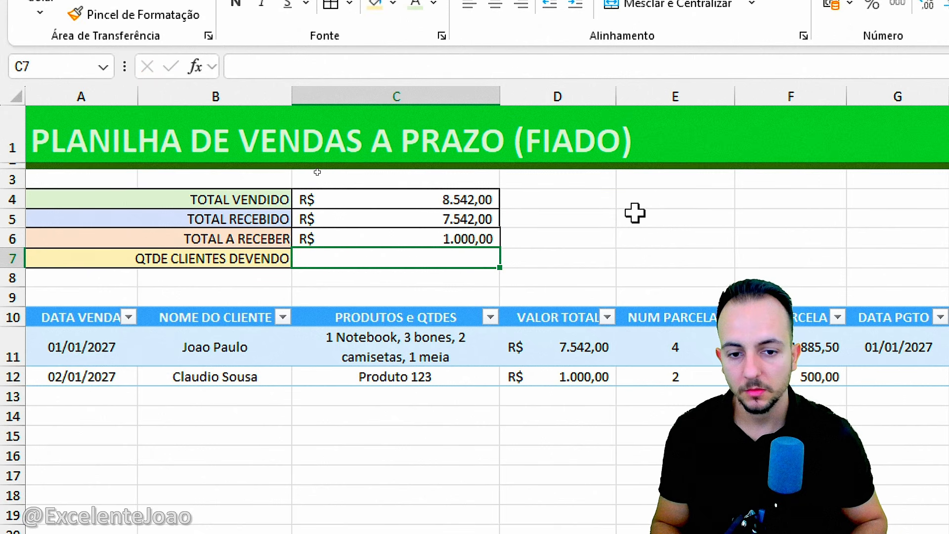
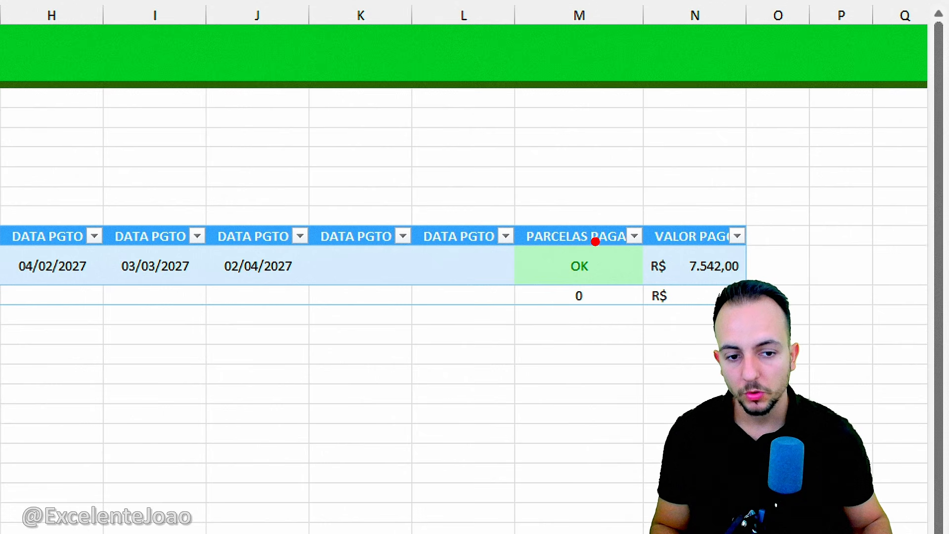
mouse_move(595, 242)
left_mouse_down()
mouse_move(515, 309)
mouse_move(636, 325)
mouse_move(566, 249)
left_mouse_up()
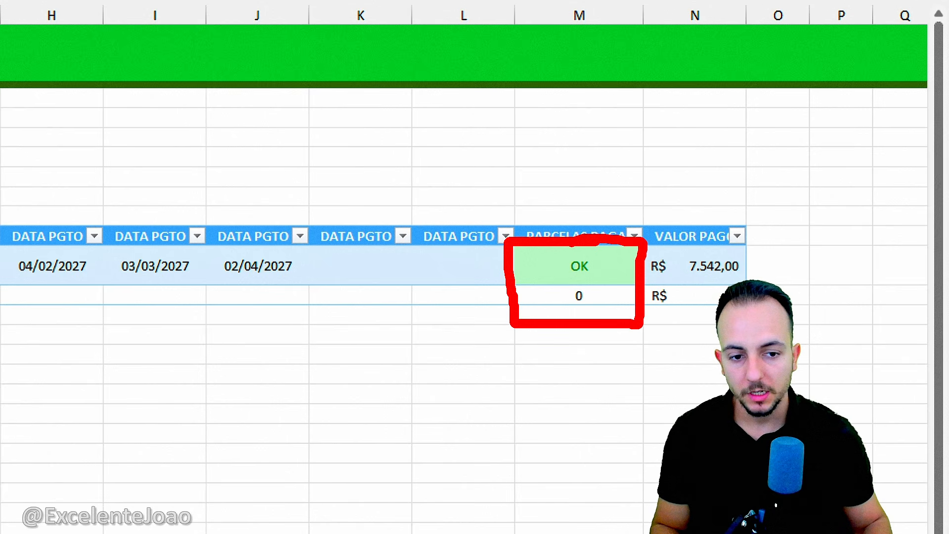
mouse_move(340, 145)
left_mouse_down()
mouse_move(365, 117)
mouse_move(391, 204)
mouse_move(434, 194)
left_mouse_up()
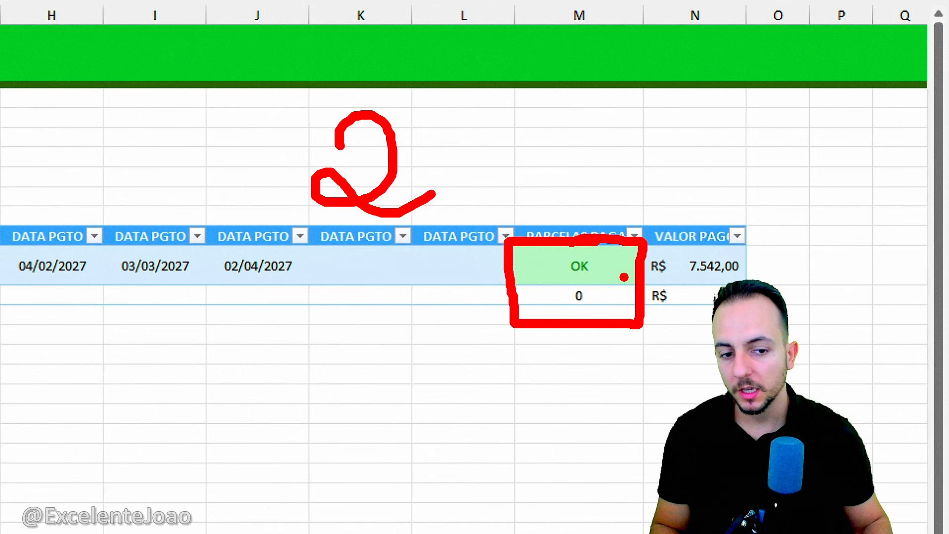
left_click_drag(484, 170, 542, 170)
left_click_drag(592, 153, 590, 147)
mouse_move(710, 142)
left_mouse_down()
mouse_move(740, 151)
mouse_move(741, 212)
left_mouse_up()
key("Escape")
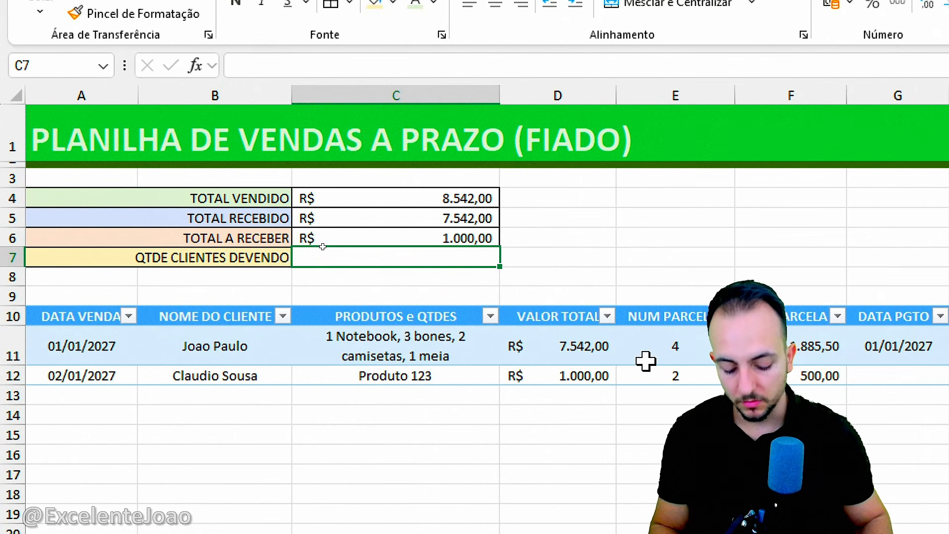
Count the entries of the table's PARCELAS PAGAS column in C7 with =CONT.VALORES(Tabela1[PARCELAS PAGAS]).
type("=CONT")
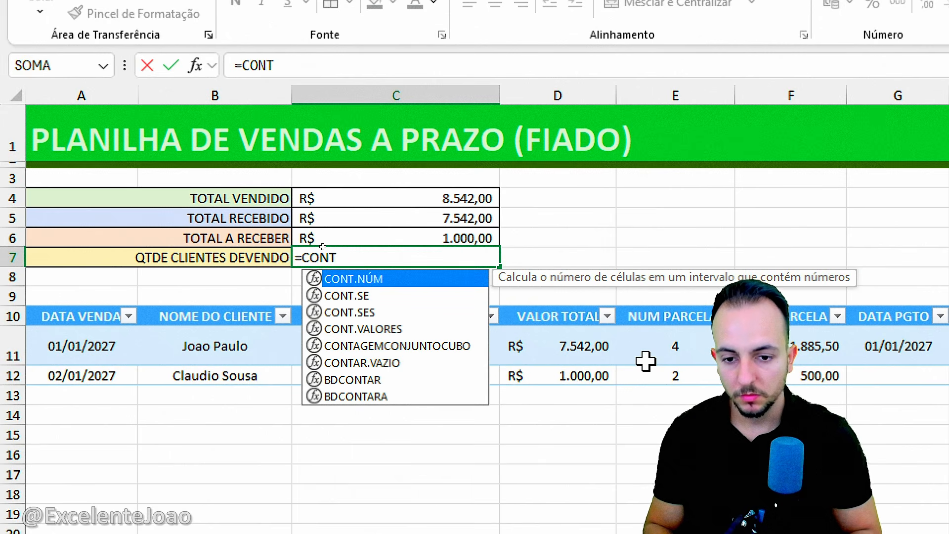
left_click(365, 334)
double_click(365, 334)
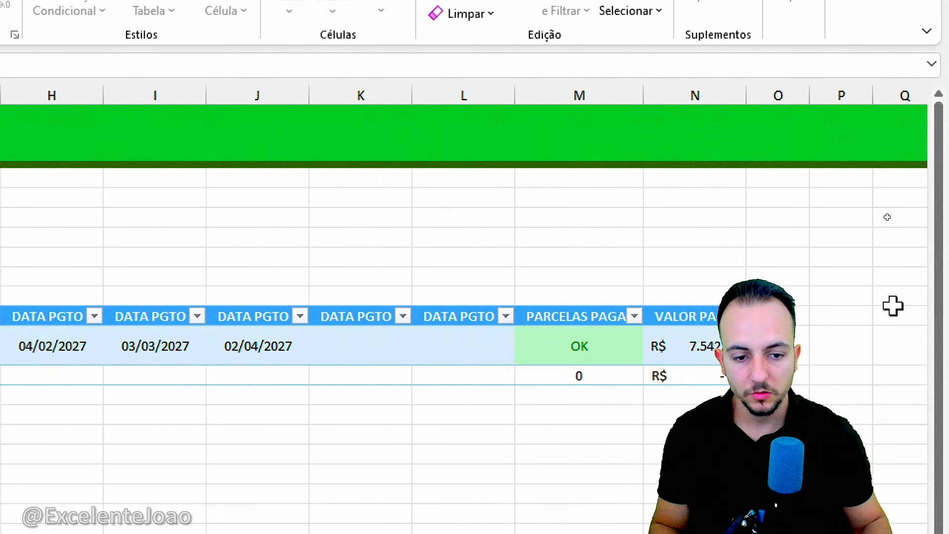
left_click_drag(604, 331, 602, 369)
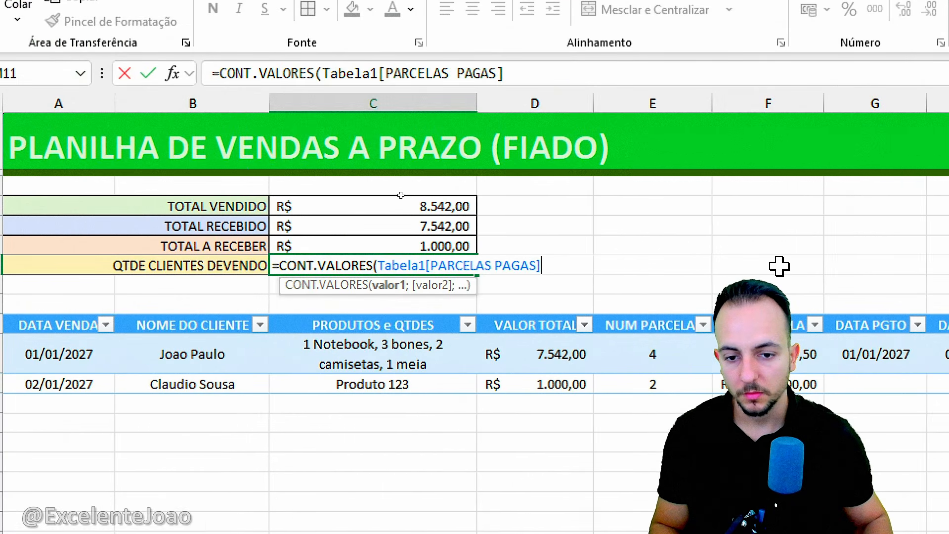
key("Return")
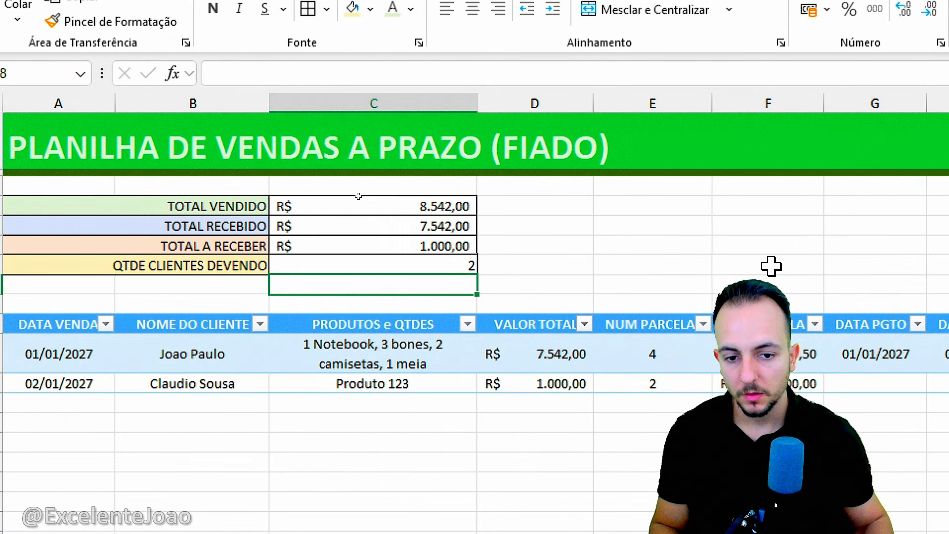
Extend the C7 formula to exclude paid-off clients by appending -CONT.SE(Tabela1[PARCELAS PAGAS];"OK").
left_click(380, 267)
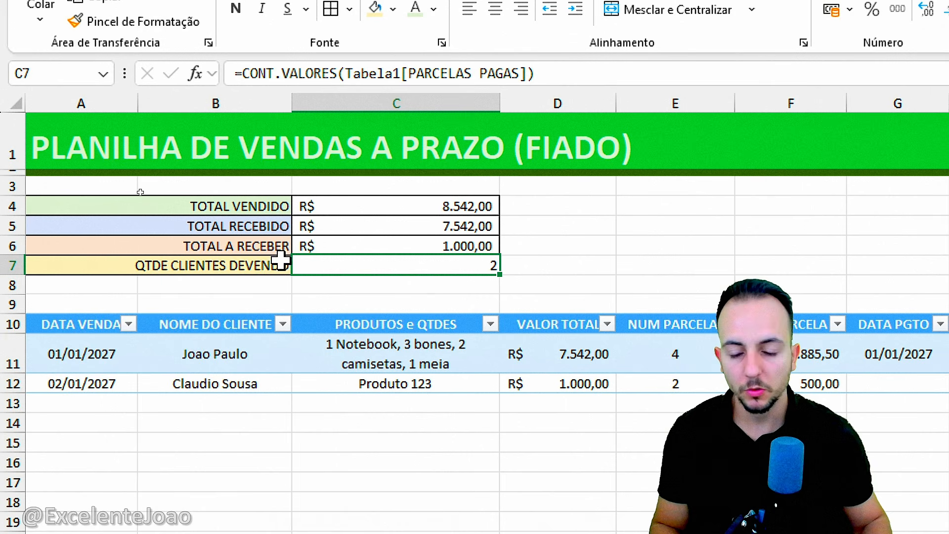
left_click(281, 266)
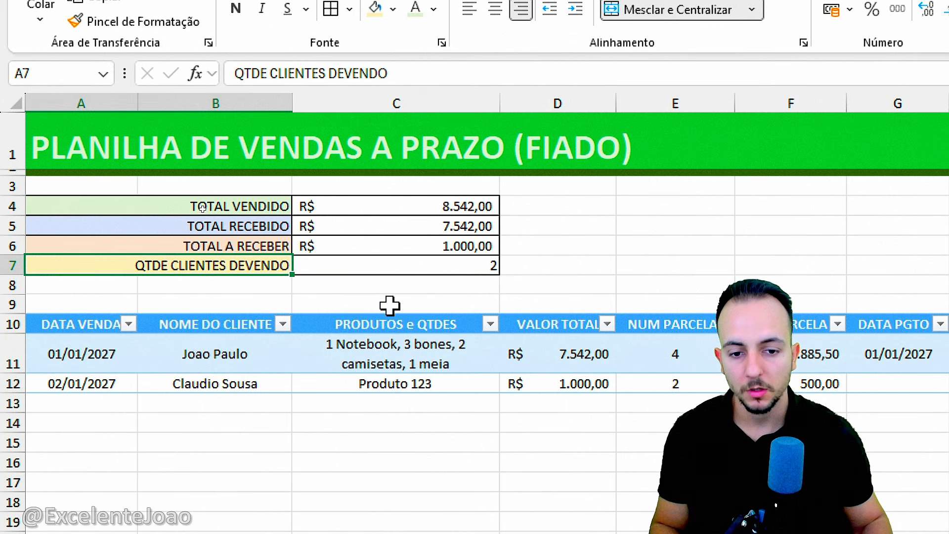
left_click(455, 268)
double_click(455, 269)
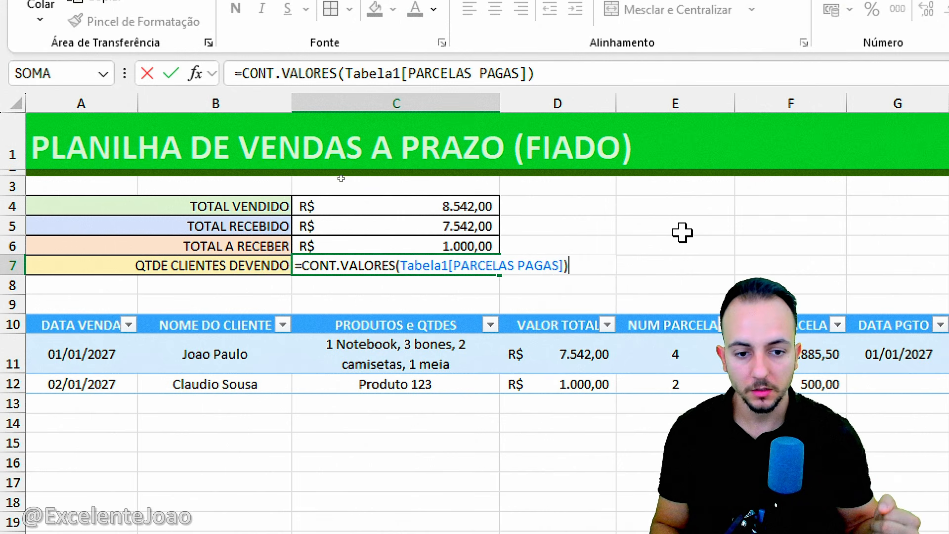
type("-CONT.SE")
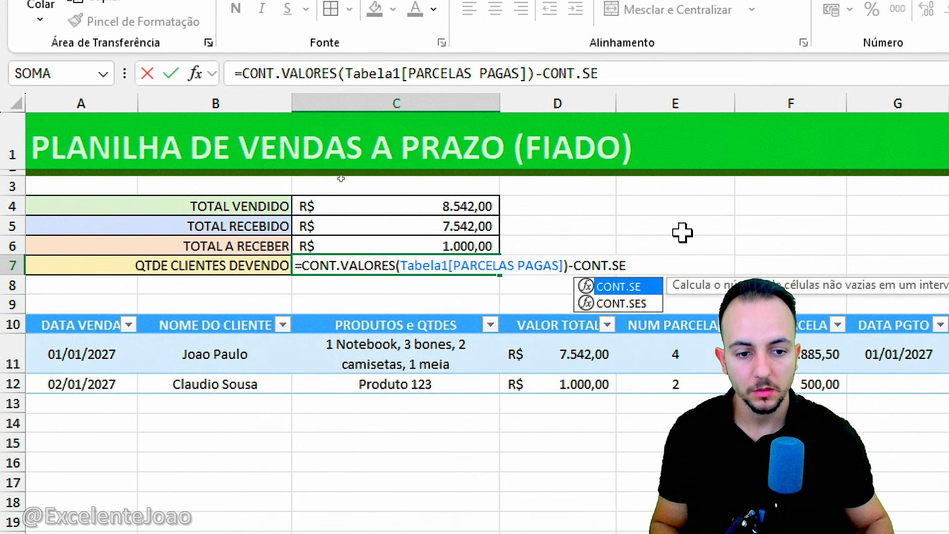
double_click(613, 289)
scroll(871, 338, "right", 3)
scroll(872, 338, "right", 4)
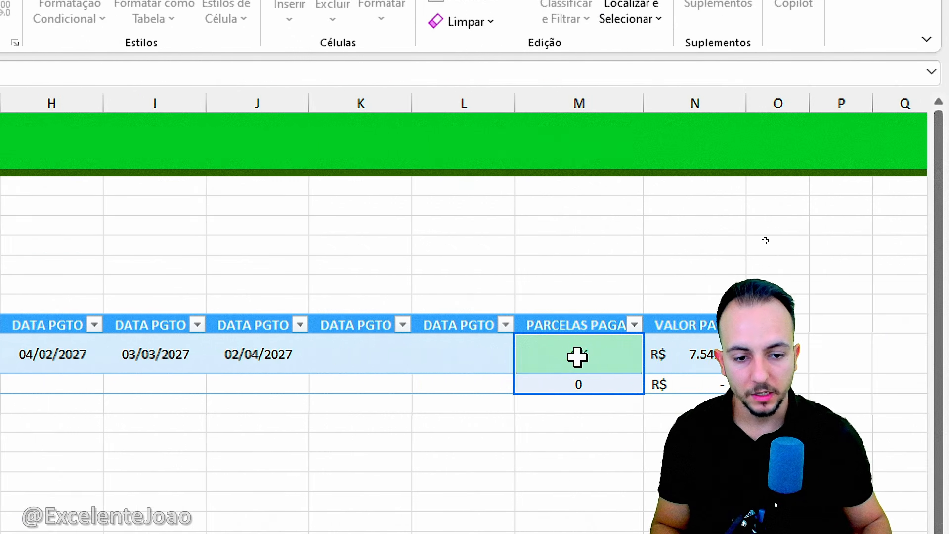
left_click_drag(578, 355, 594, 375)
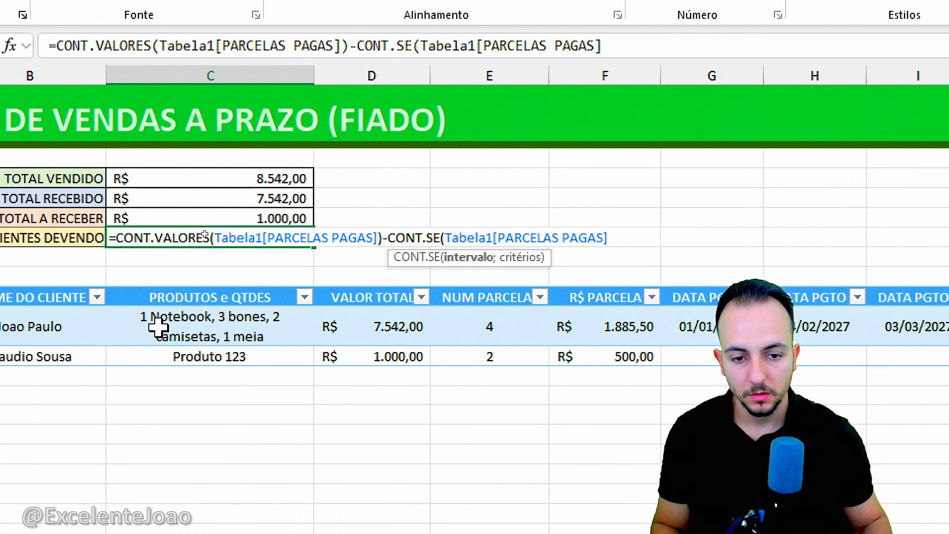
type(";")
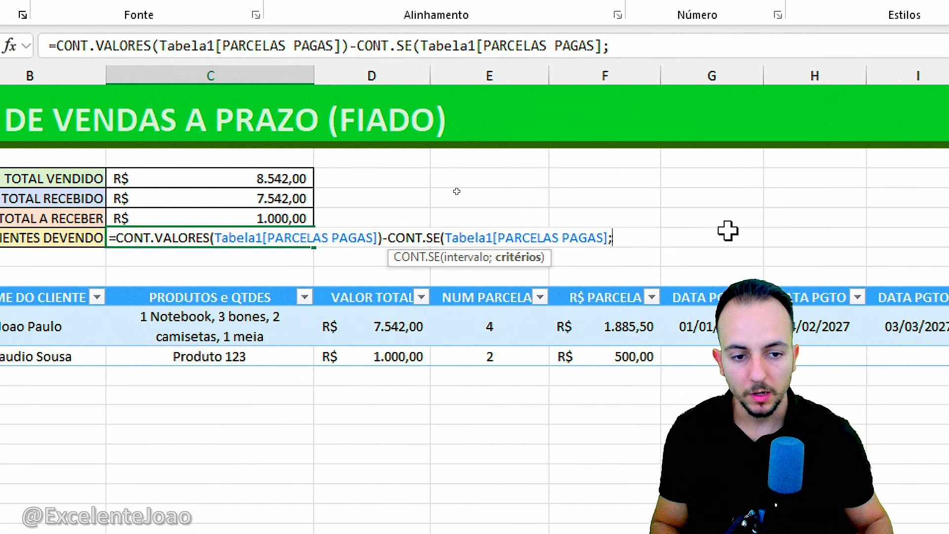
type("\"")
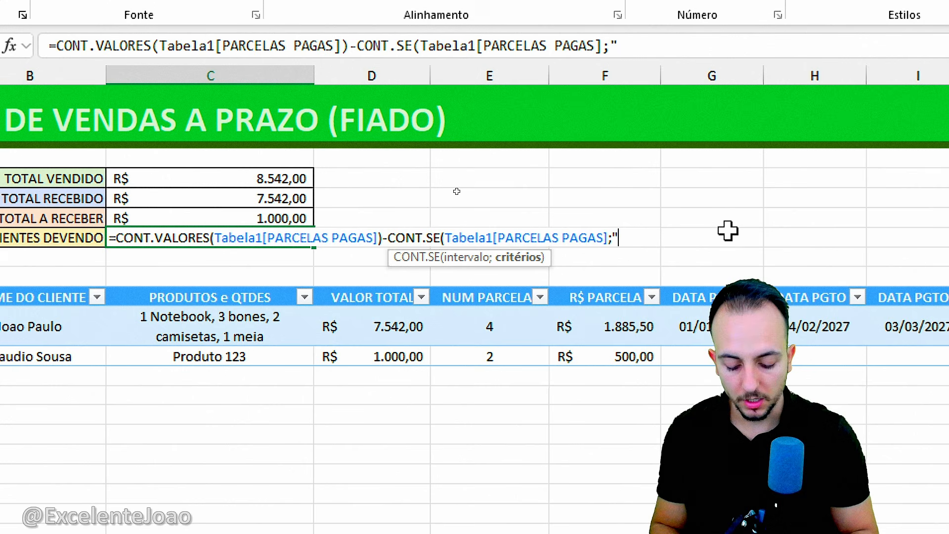
type("OK")
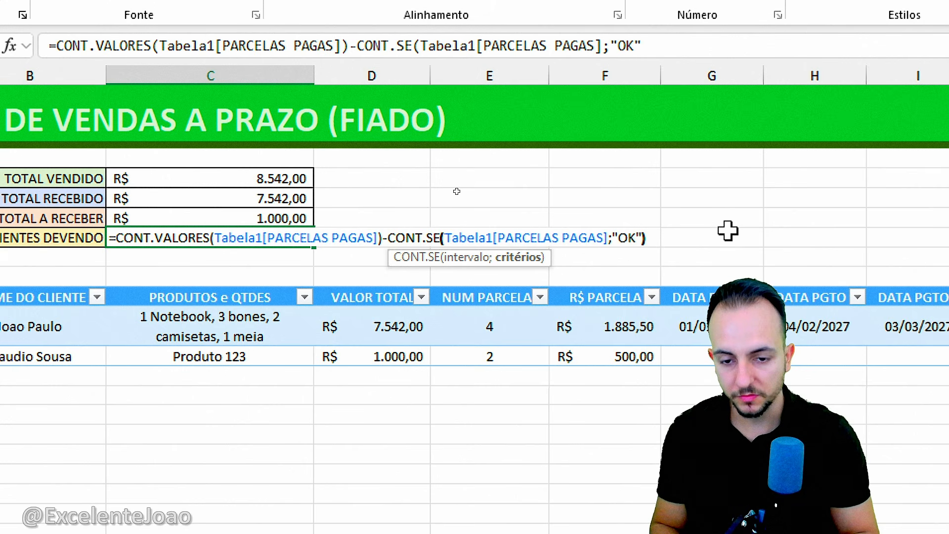
type("\")")
key("Return")
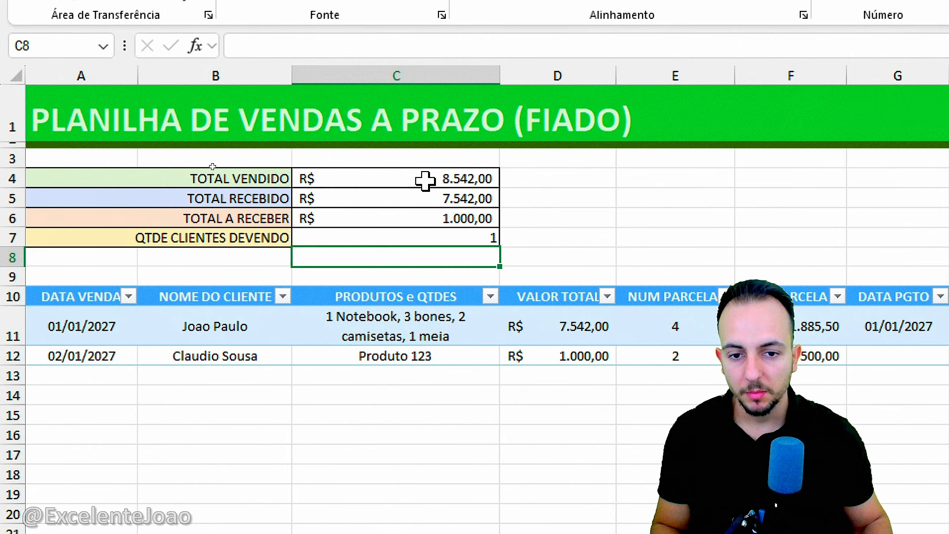
Center the summary values in C4:C7 horizontally.
left_click_drag(425, 180, 409, 240)
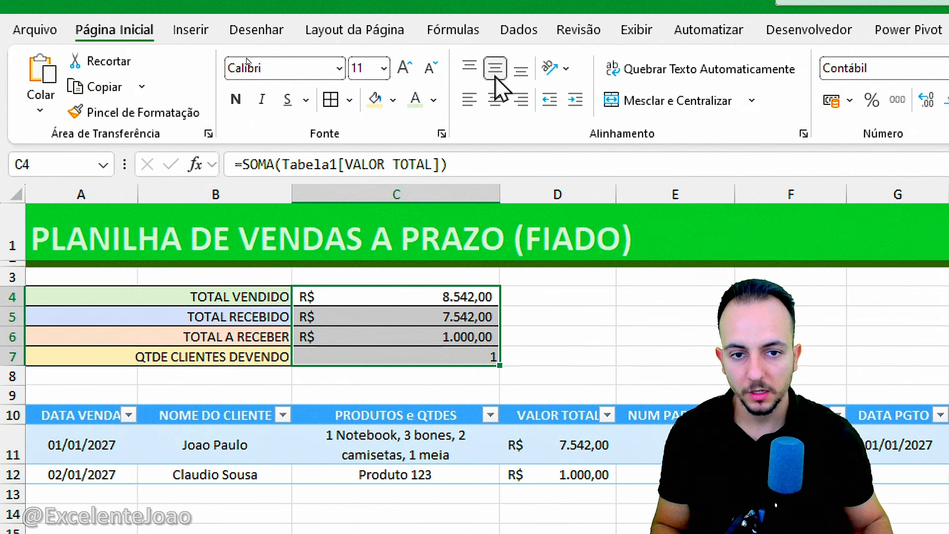
left_click(494, 101)
left_click(591, 374)
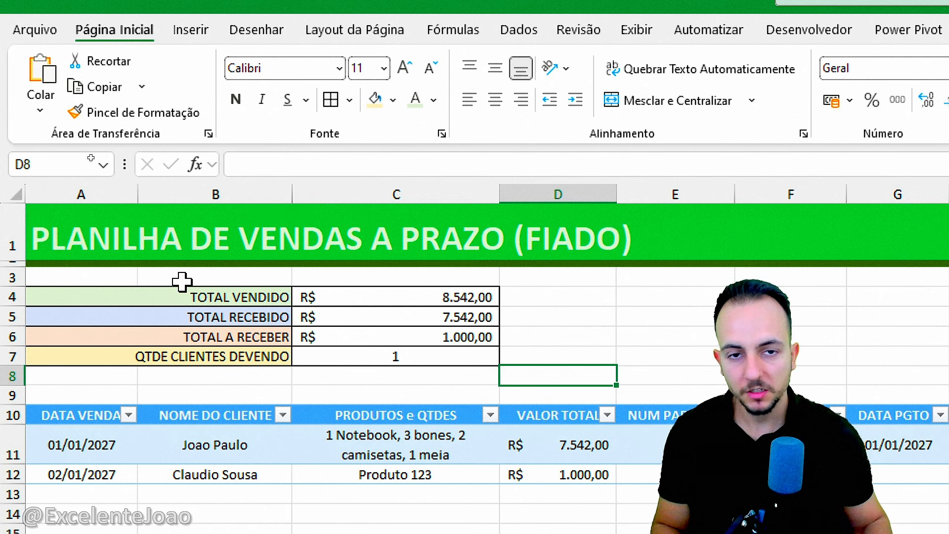
Increase the height of summary rows 4 to 7 and align the contents of A4:C7 vertically to the middle.
left_click_drag(13, 296, 22, 340)
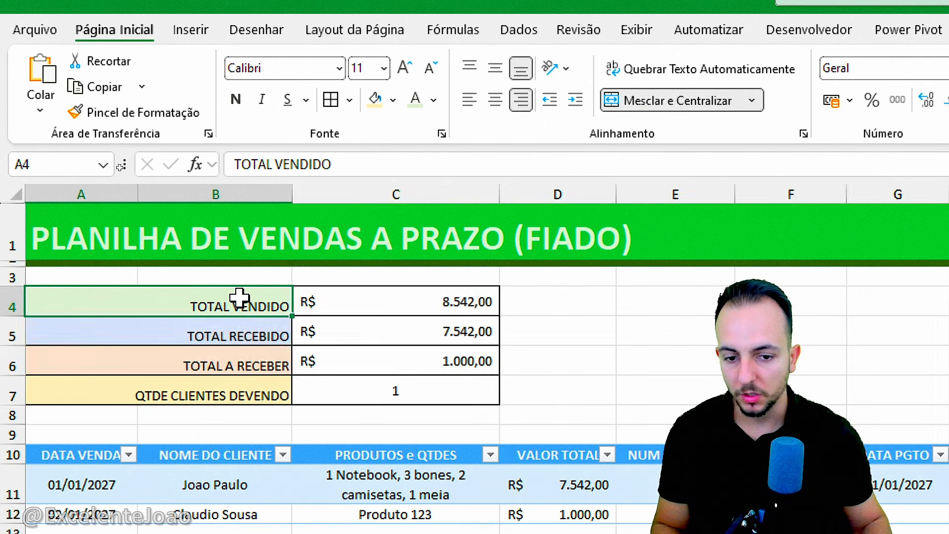
left_click_drag(243, 301, 331, 393)
left_click(495, 67)
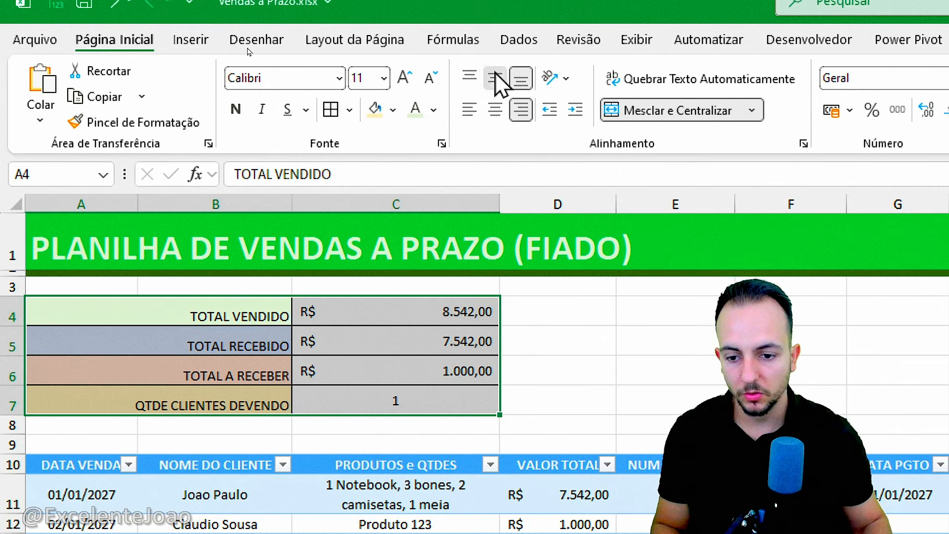
left_click(589, 396)
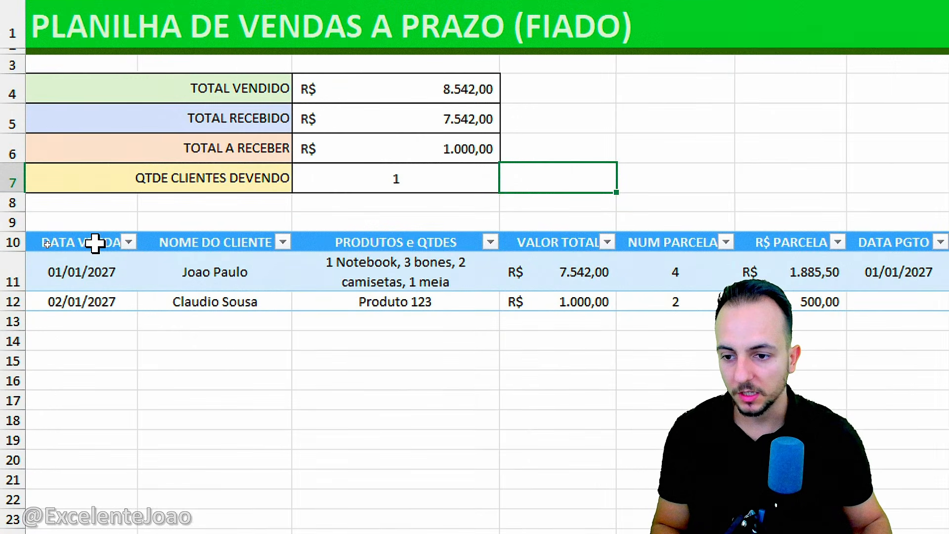
Make header row 10 taller and fill the table headers A10:N10 with the darkest theme green.
left_click(95, 242)
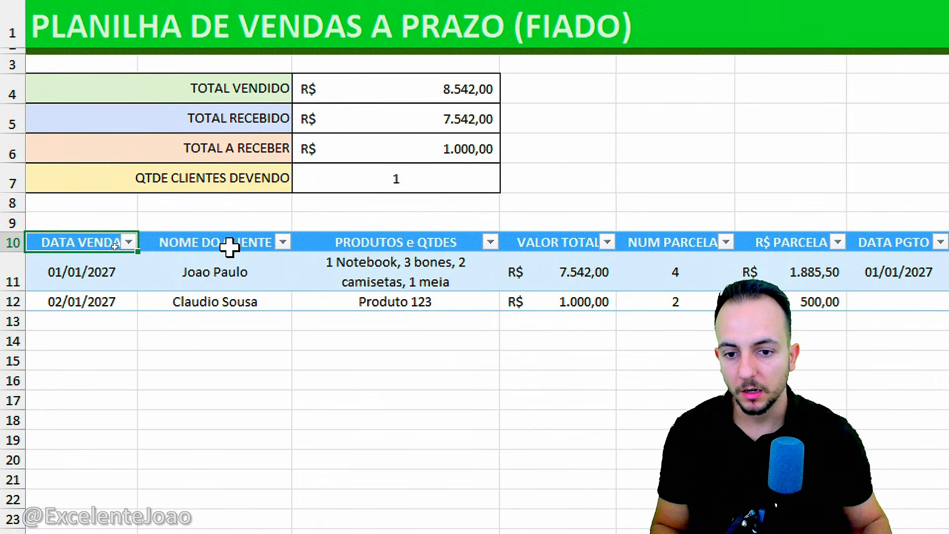
left_click_drag(11, 247, 13, 264)
left_click_drag(85, 257, 816, 248)
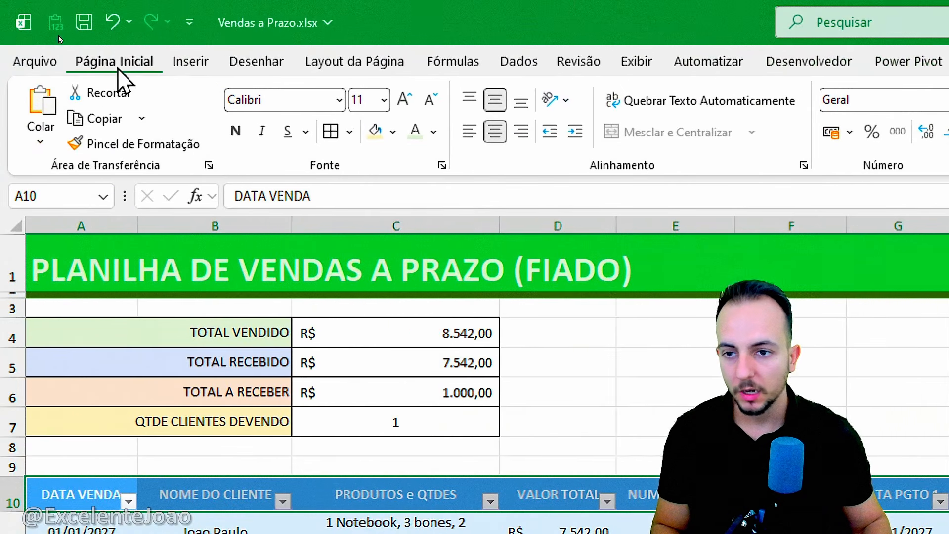
left_click(196, 66)
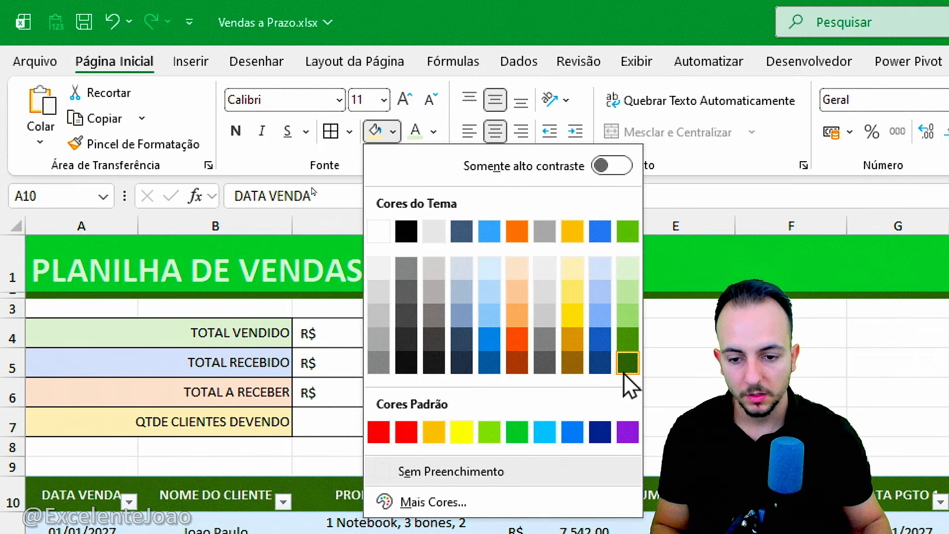
left_click(626, 371)
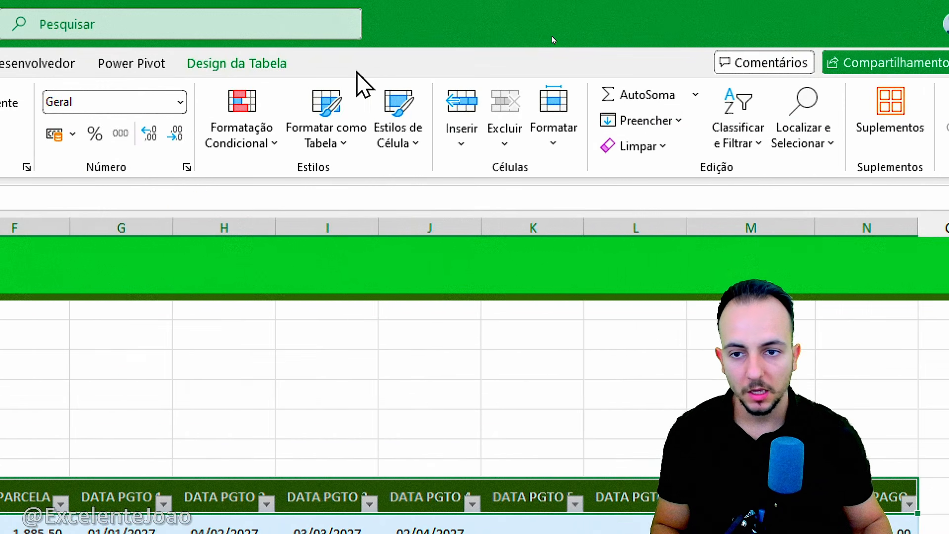
Apply the first, uncolored table style of the Clara group to the sales table.
left_click(267, 66)
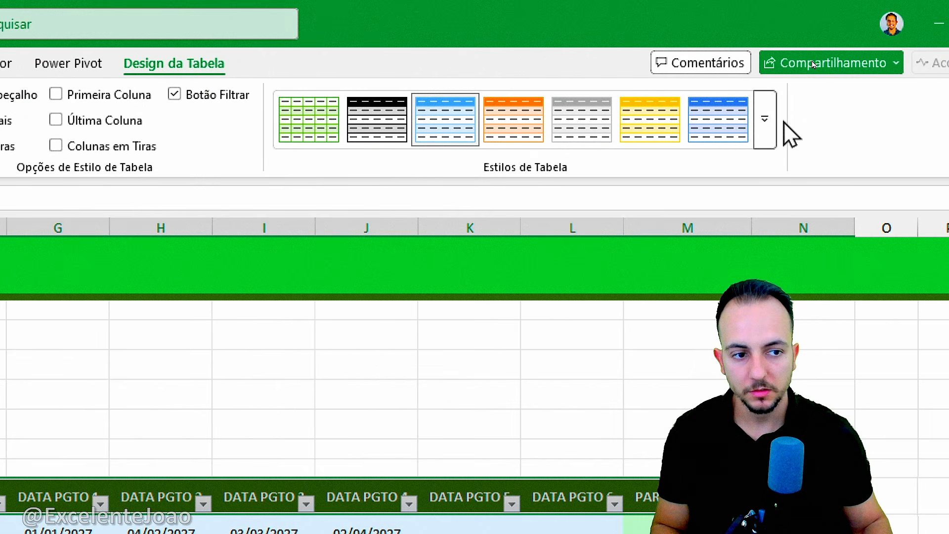
left_click(764, 138)
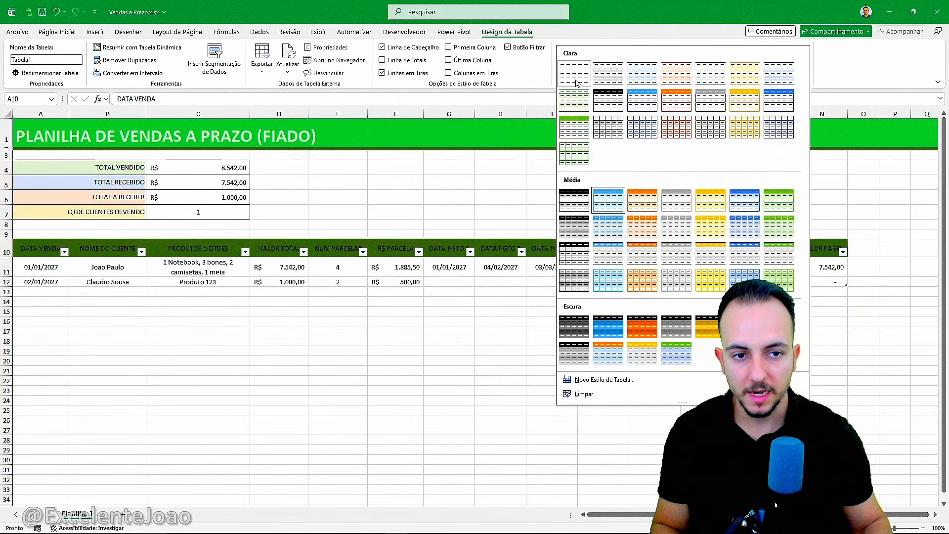
left_click(575, 81)
Apply all borders to the entire sales table, from header row 10 through row 12.
left_click_drag(55, 248, 826, 282)
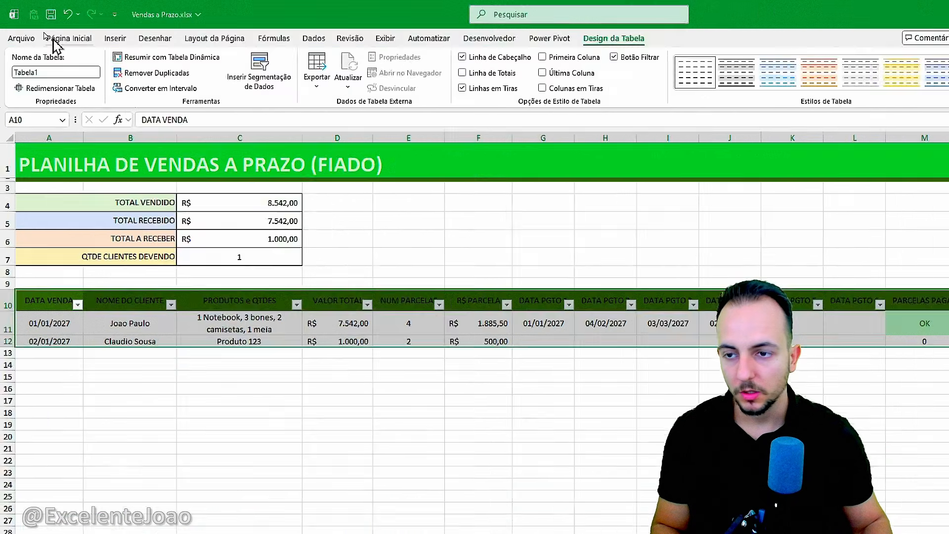
left_click(57, 31)
left_click(174, 66)
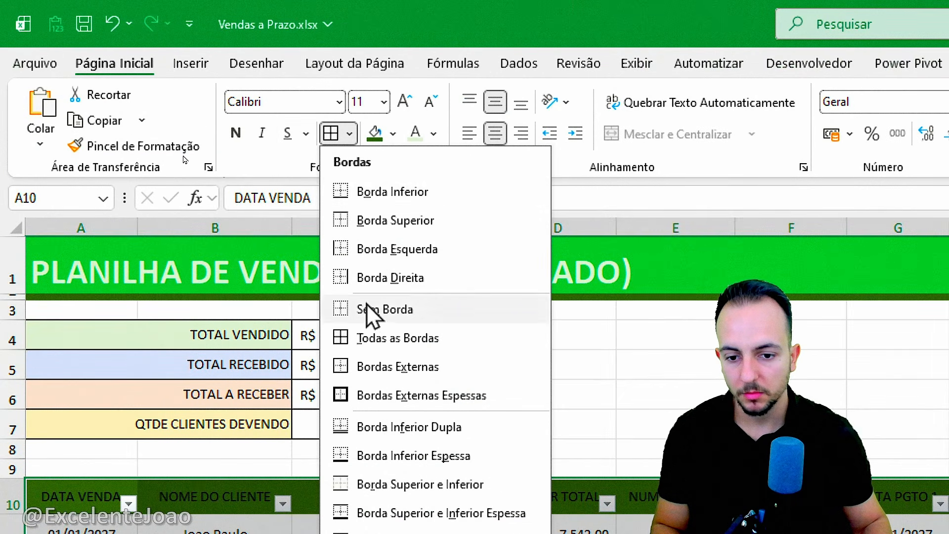
left_click(370, 337)
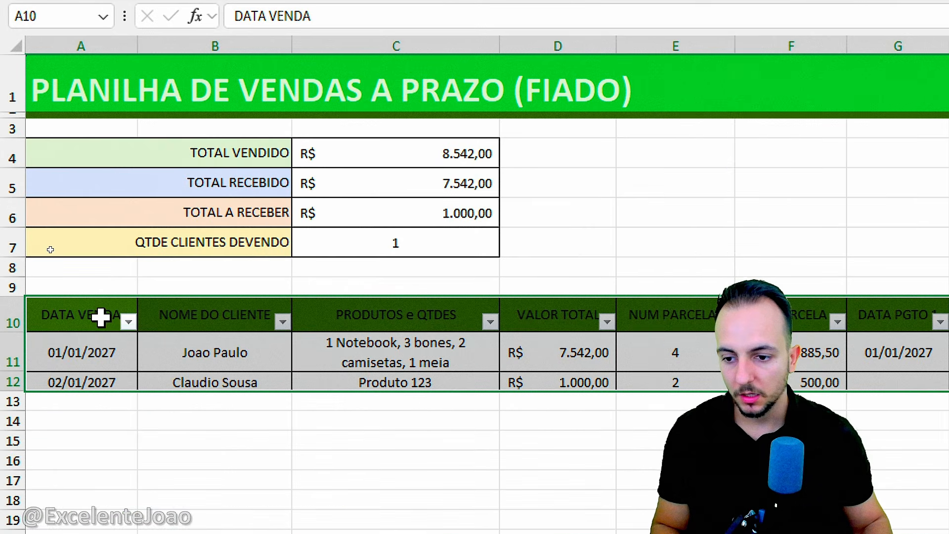
Format the table headers A10:N10 with white, bold, italic text.
left_click(101, 317)
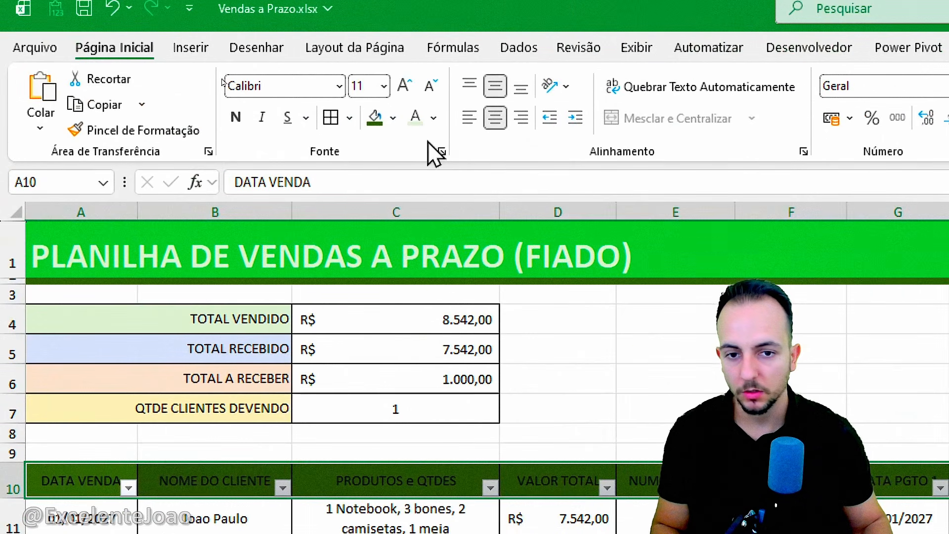
left_click(245, 81)
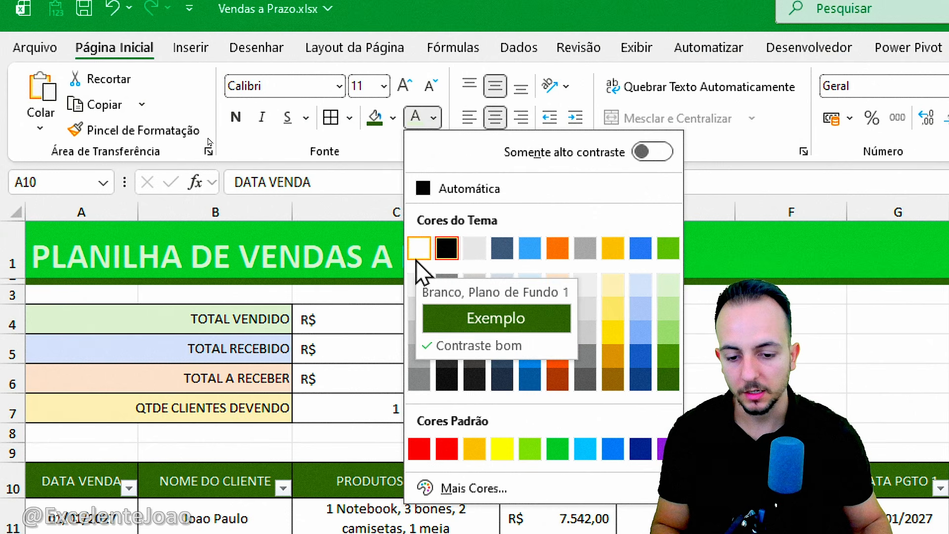
left_click(419, 250)
left_click(235, 121)
left_click(266, 119)
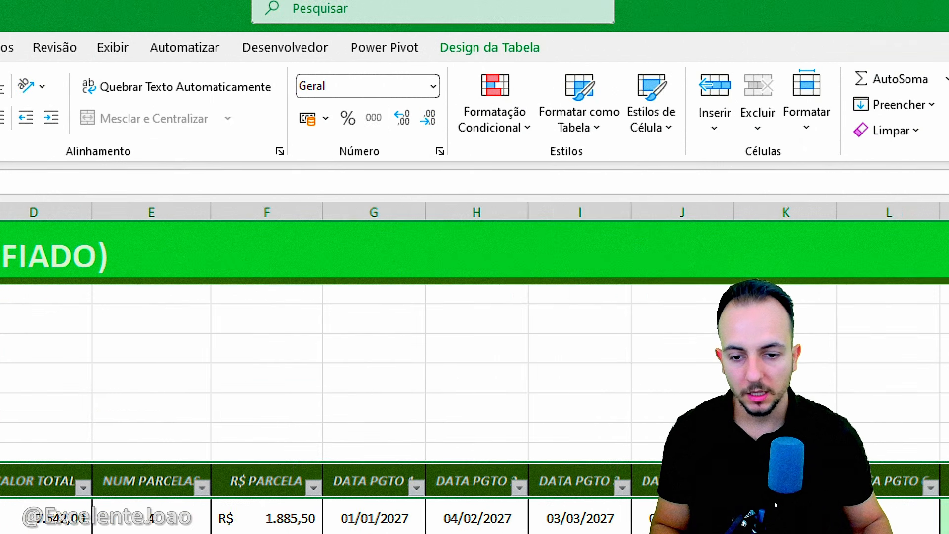
left_click_drag(831, 305, 833, 415)
left_click_drag(916, 316, 920, 433)
left_click_drag(487, 335, 488, 425)
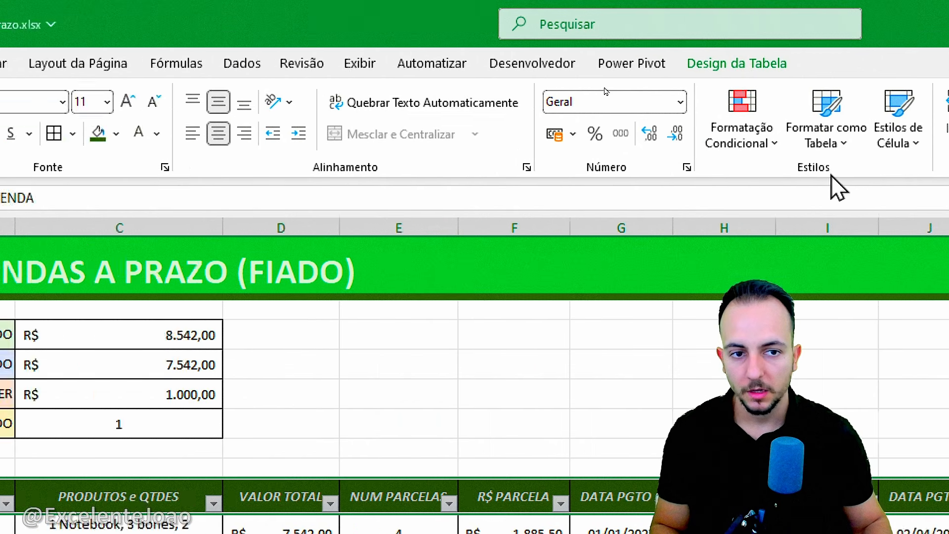
Hide the worksheet gridlines and deselect the table headers.
left_click(114, 49)
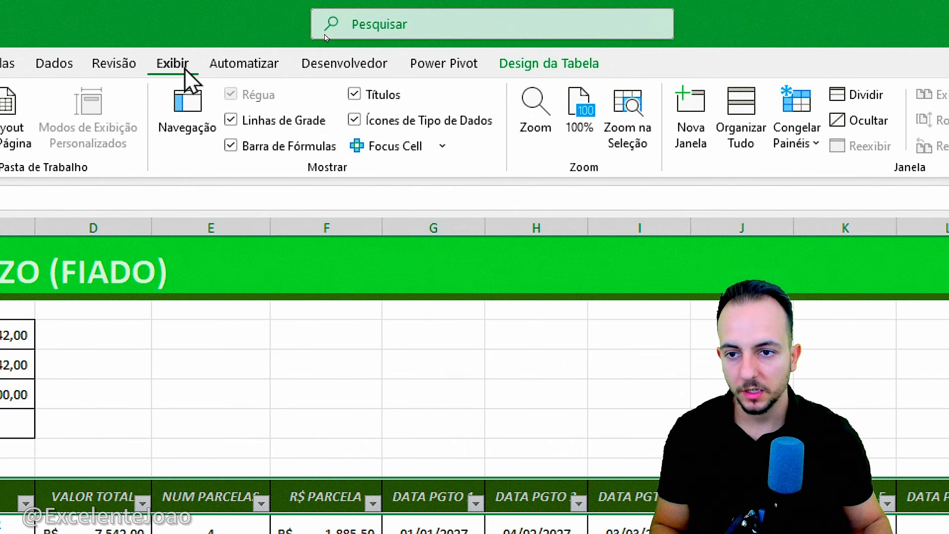
left_click(243, 121)
mouse_move(240, 104)
left_mouse_down()
mouse_move(229, 142)
mouse_move(346, 102)
left_mouse_up()
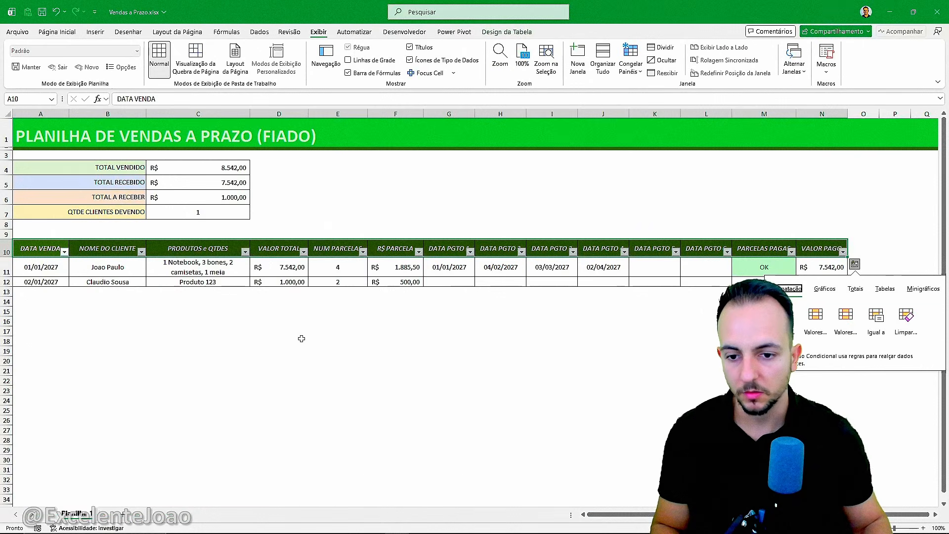
left_click(240, 471)
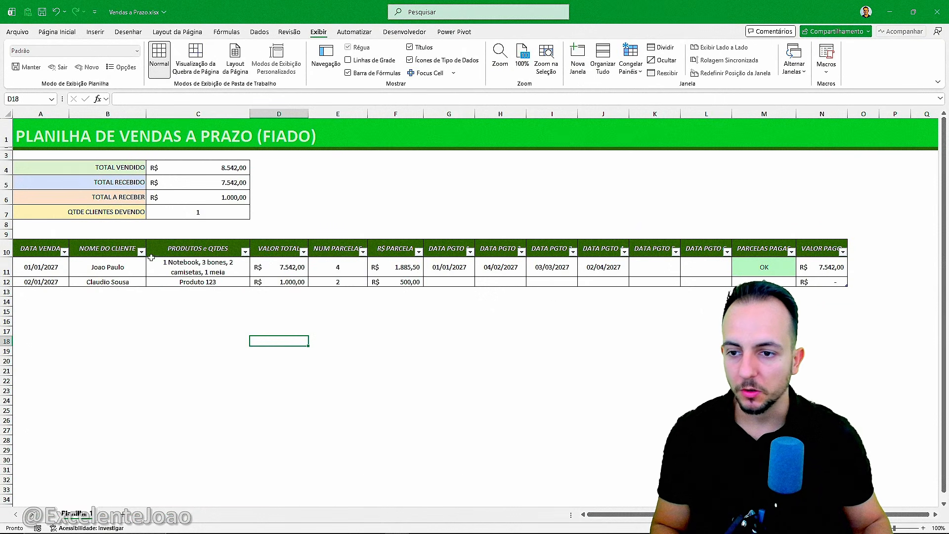
Select cell A13 in the first empty row below the sales table.
left_click(56, 32)
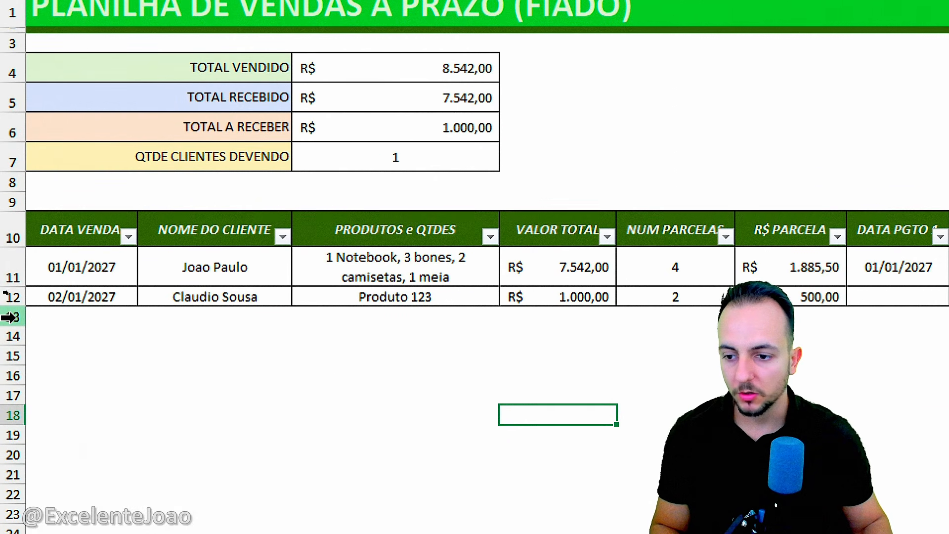
left_click_drag(10, 452, 14, 481)
left_click_drag(14, 344, 23, 400)
left_click(86, 321)
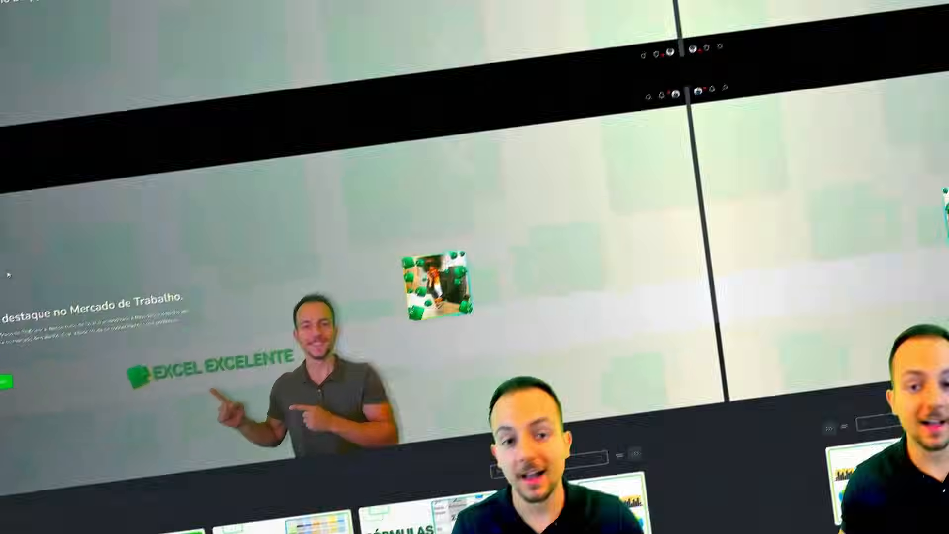
Switch to the Excel Excelente course site and examine its module list and lesson contents.
scroll(225, 118, "down", 8)
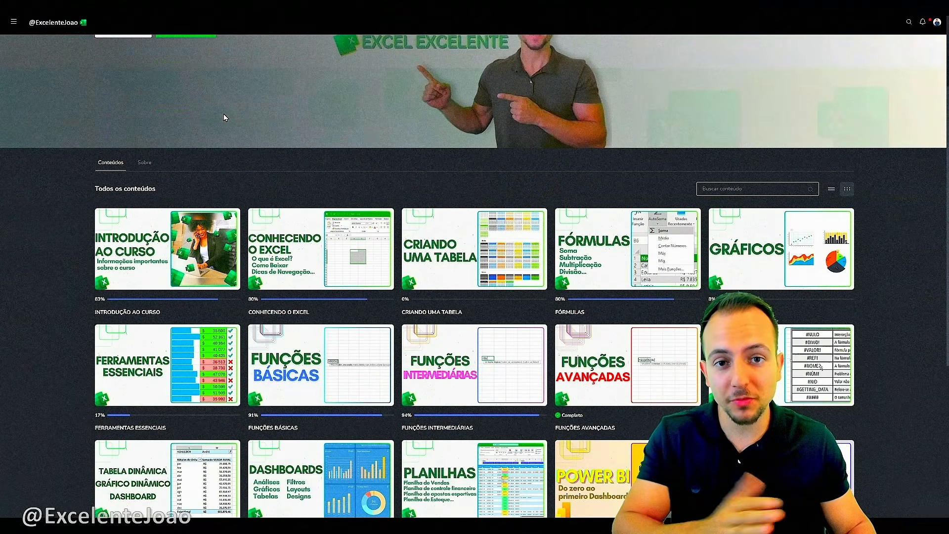
scroll(190, 126, "down", 3)
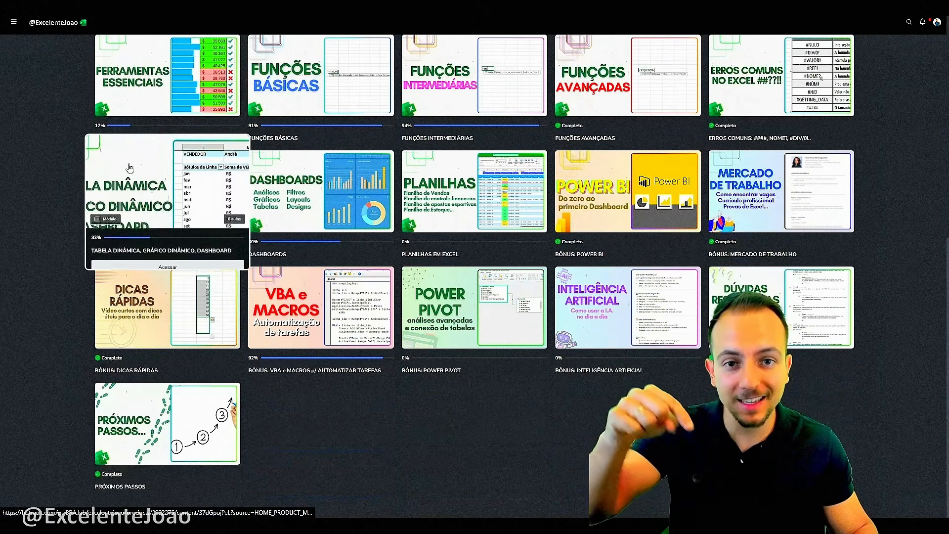
scroll(118, 154, "up", 5)
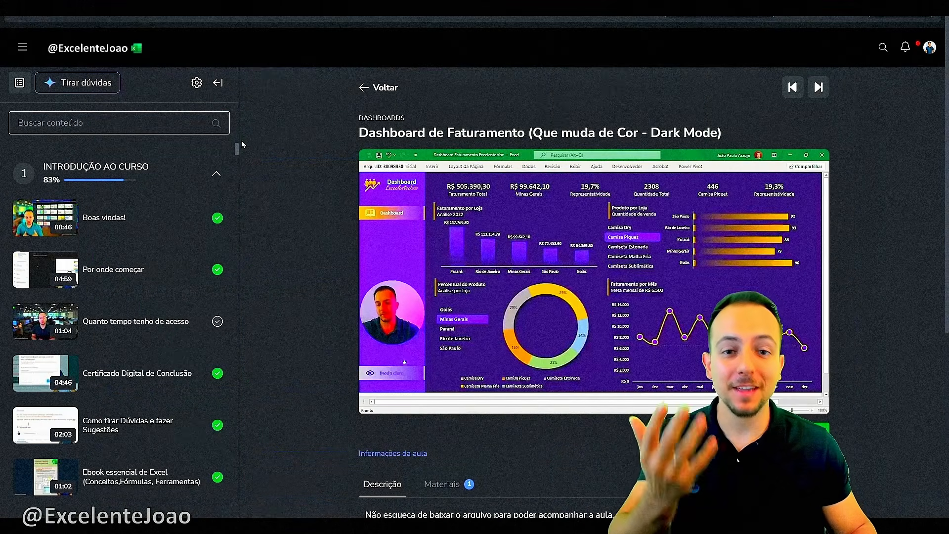
left_click_drag(238, 147, 239, 201)
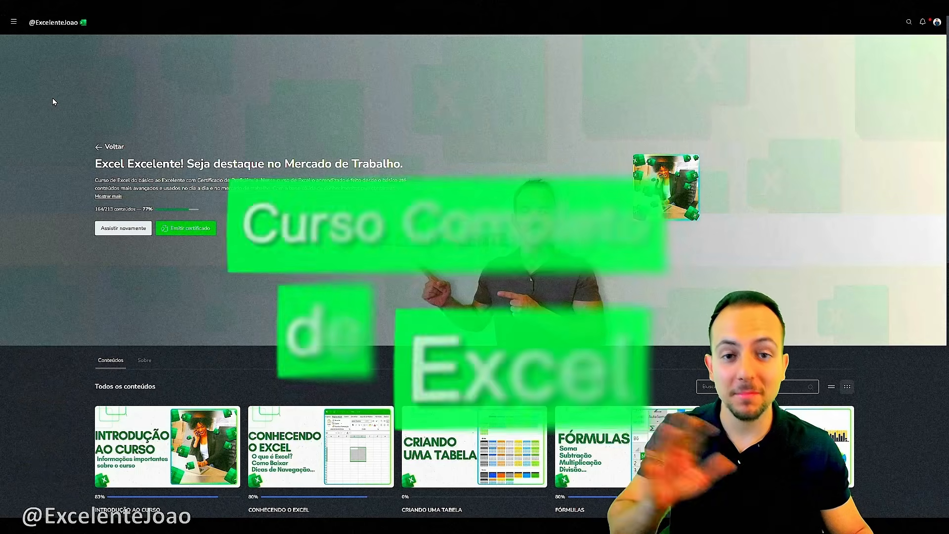
scroll(53, 97, "down", 4)
scroll(53, 97, "down", 6)
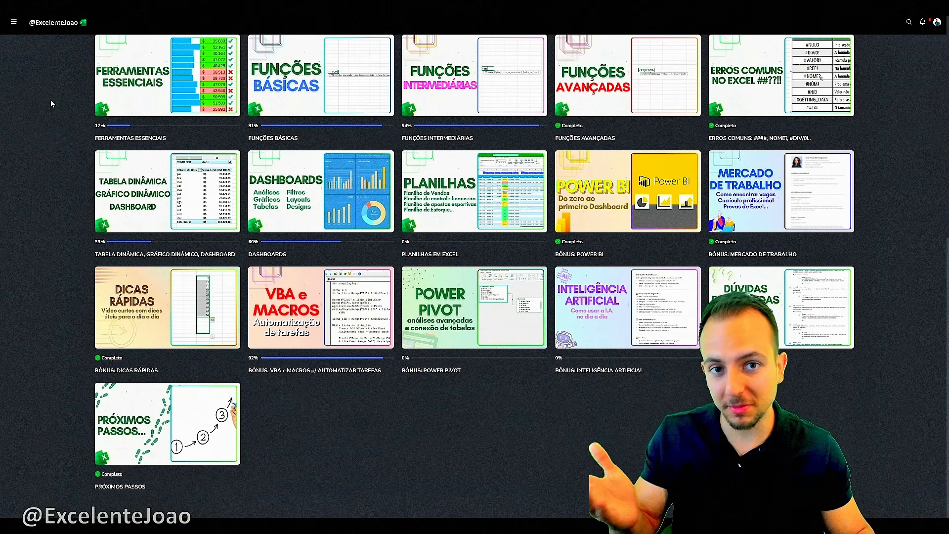